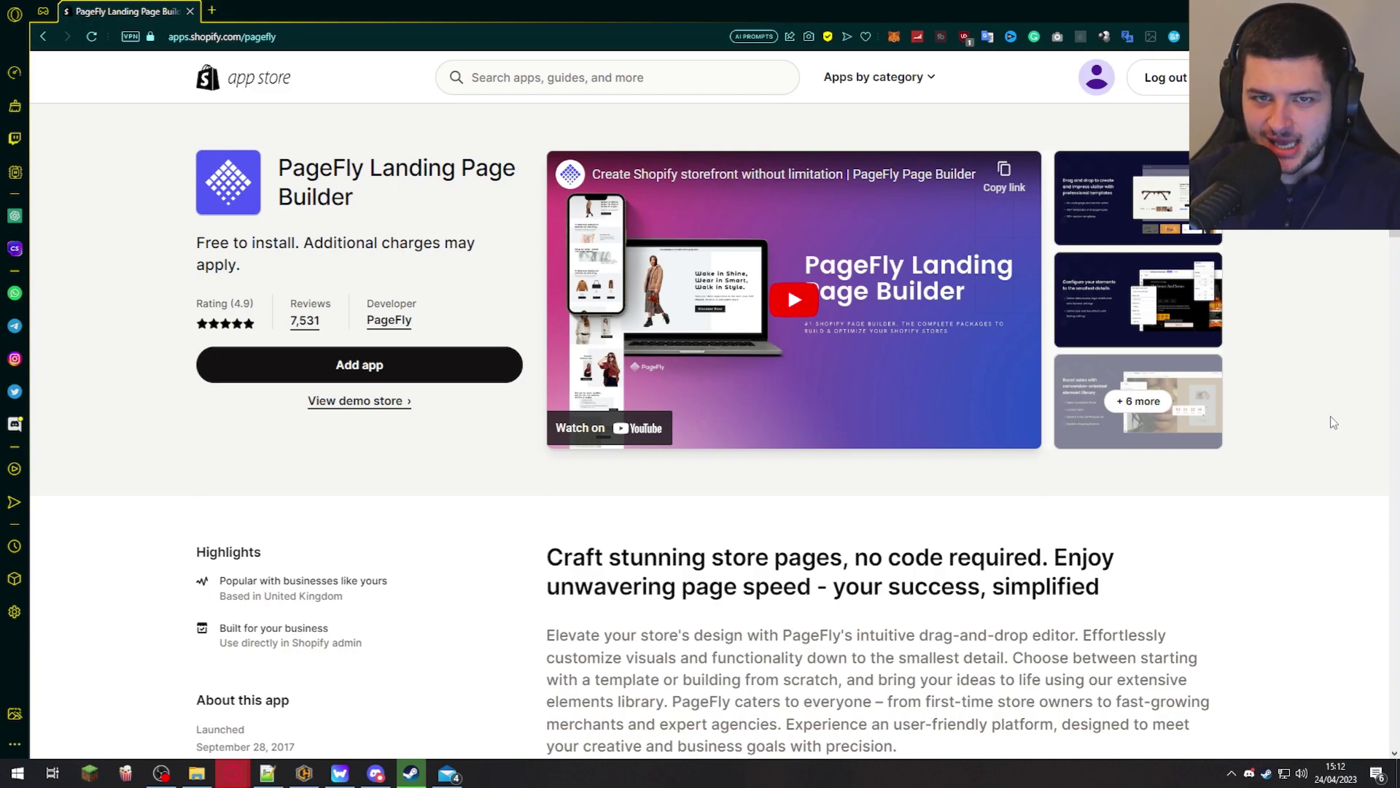
- Read through the PageFly Landing Page Builder listing, highlighting its headline and description phrases
scroll(560, 259, "down", 4)
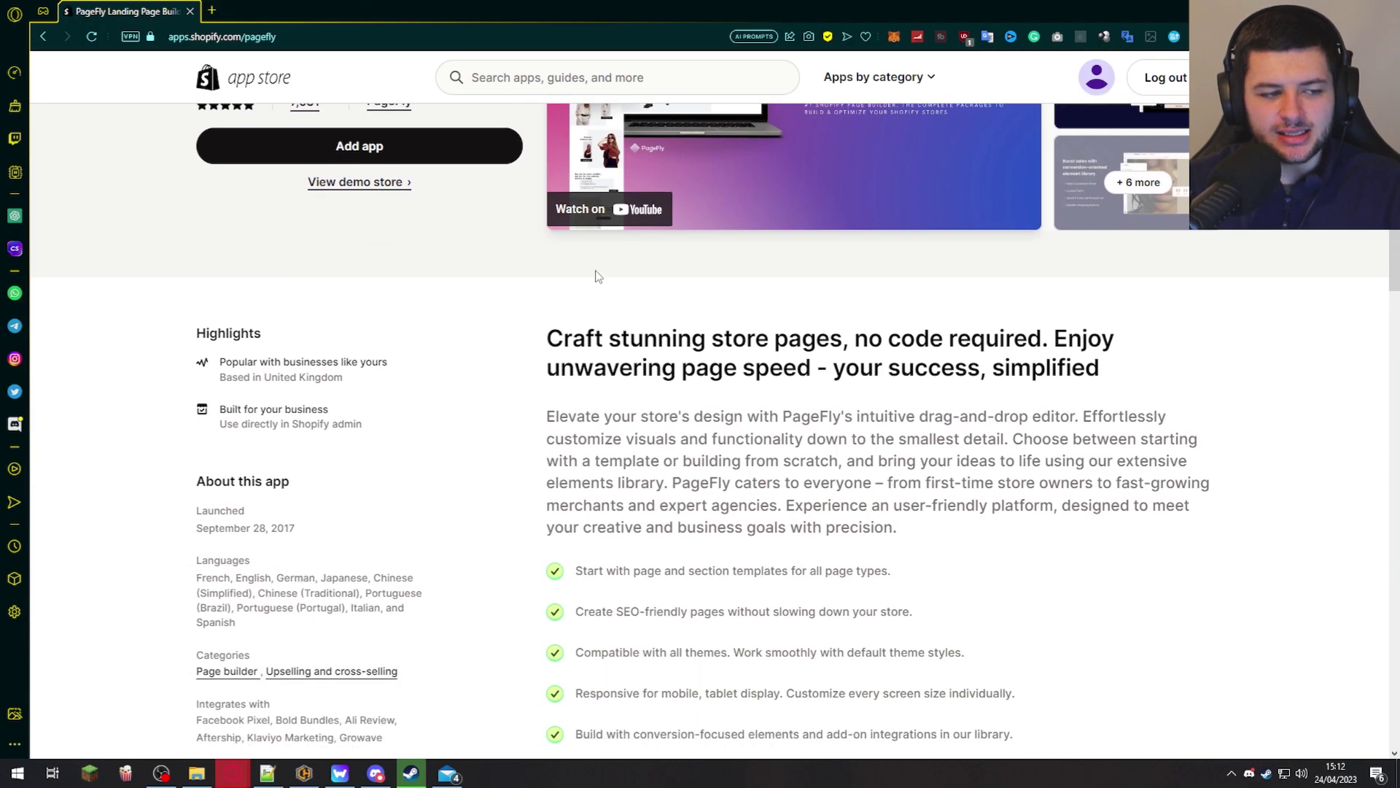
left_click_drag(552, 264, 846, 265)
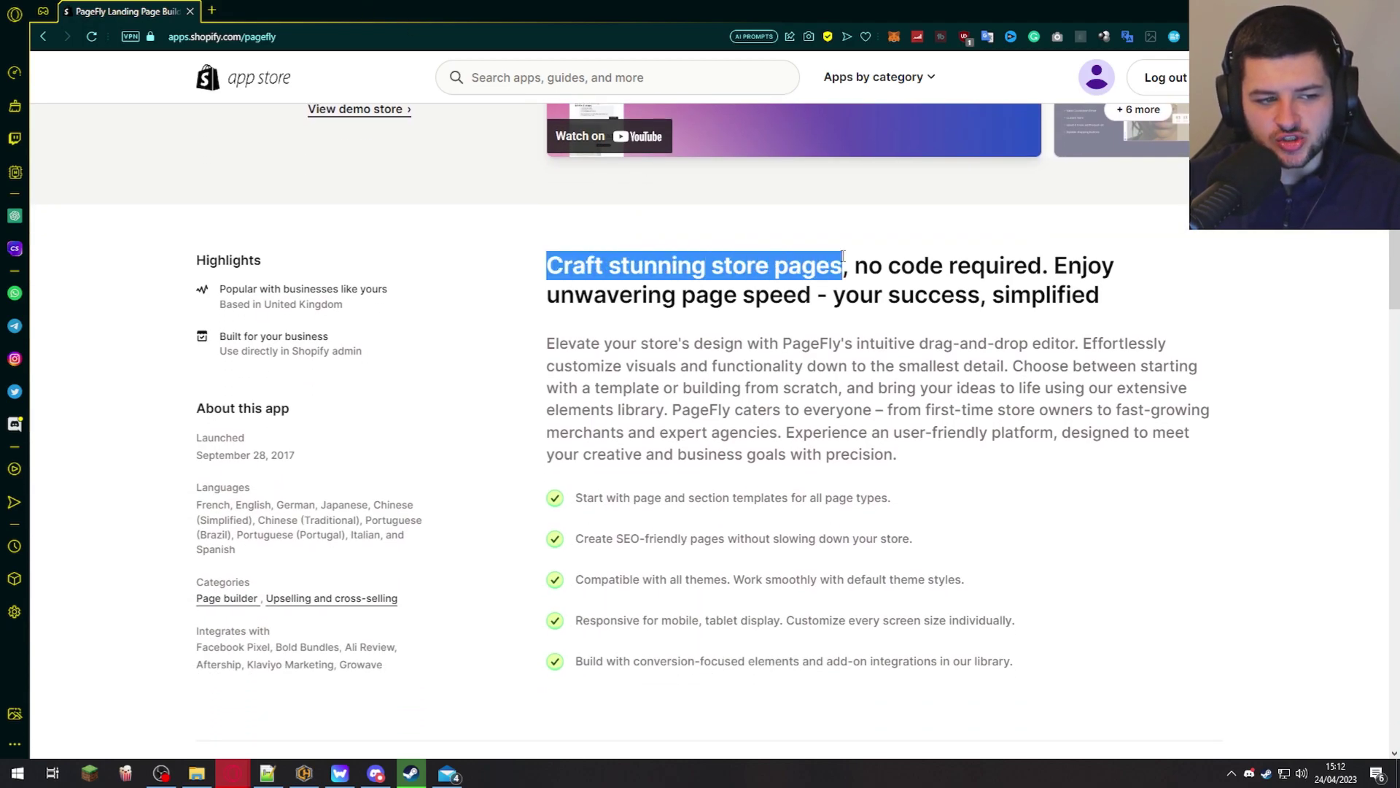
left_click(913, 265)
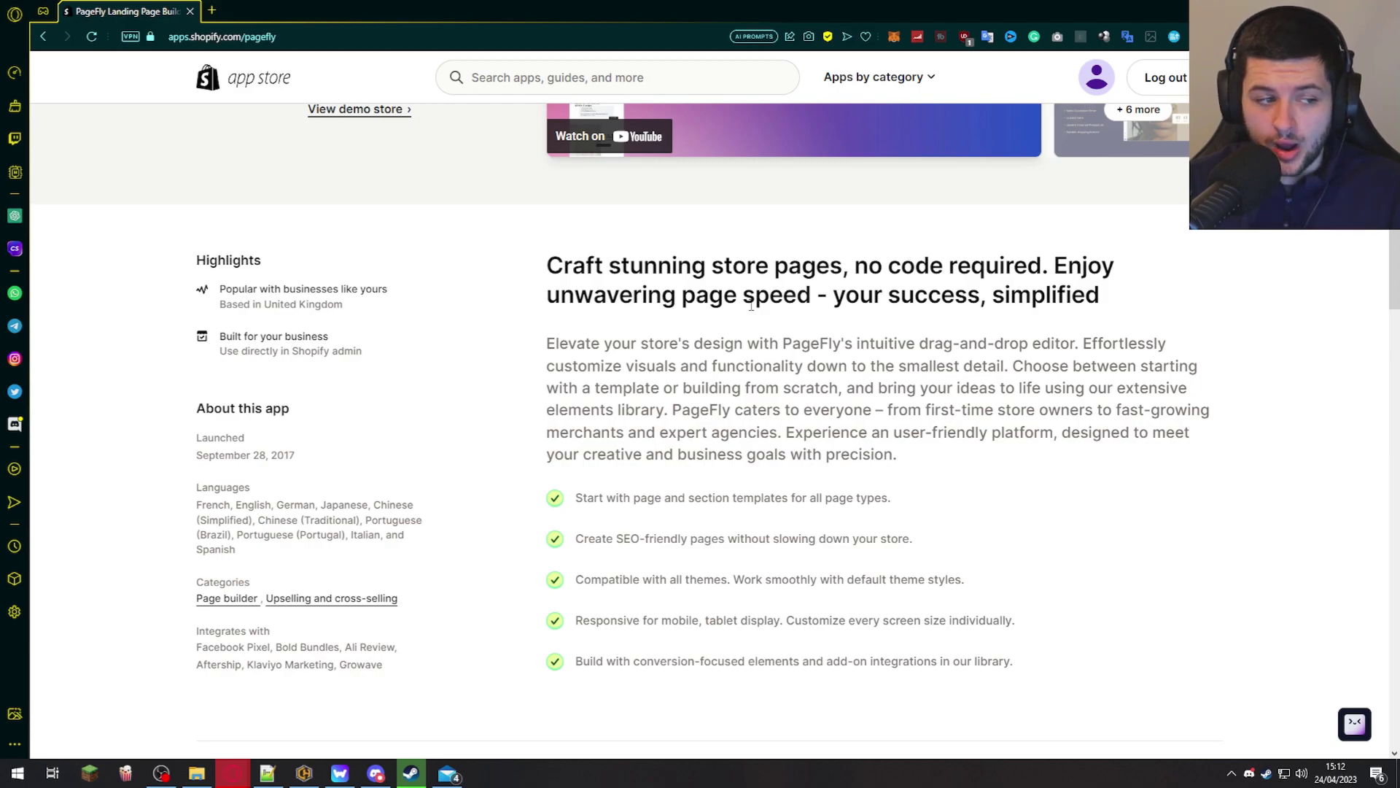
left_click_drag(588, 299, 805, 299)
left_click(903, 303)
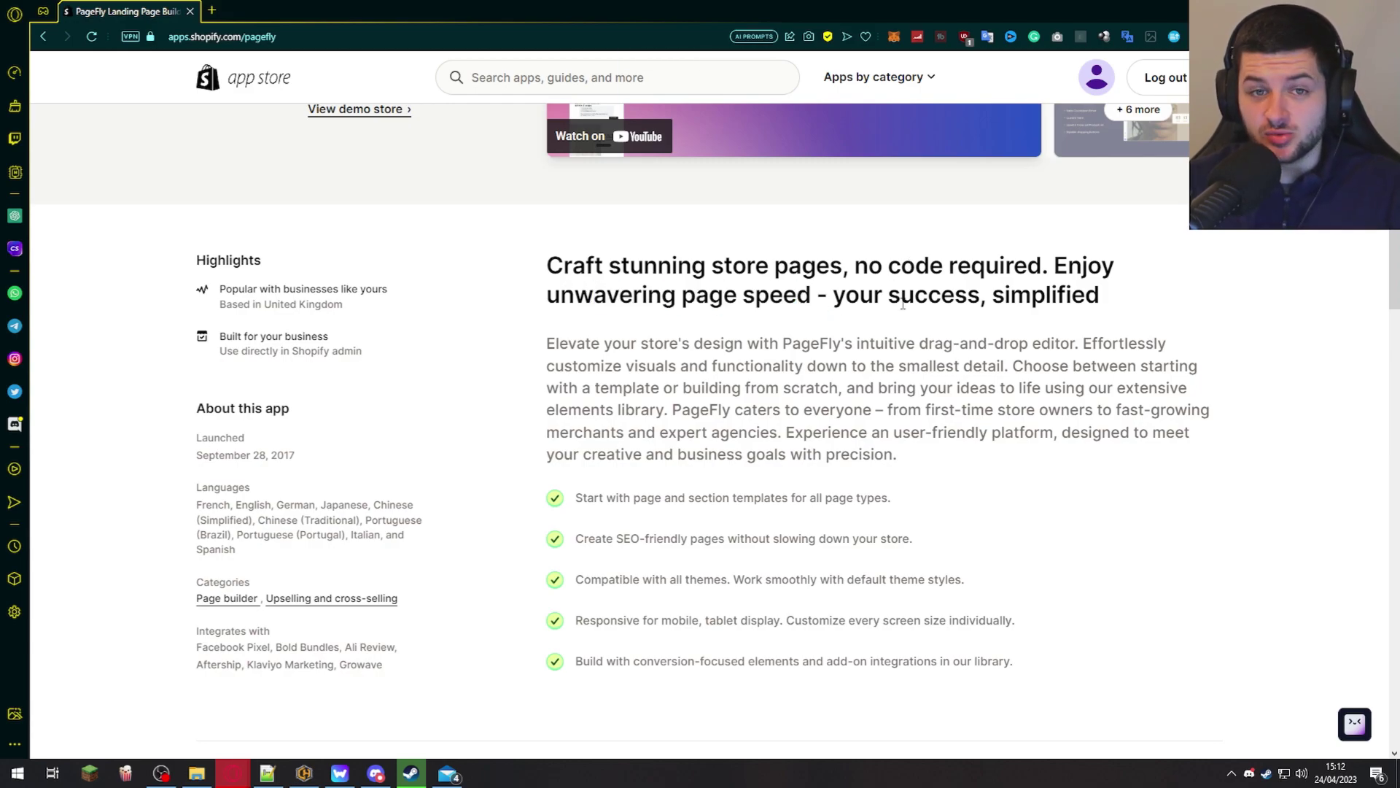
scroll(705, 375, "down", 1)
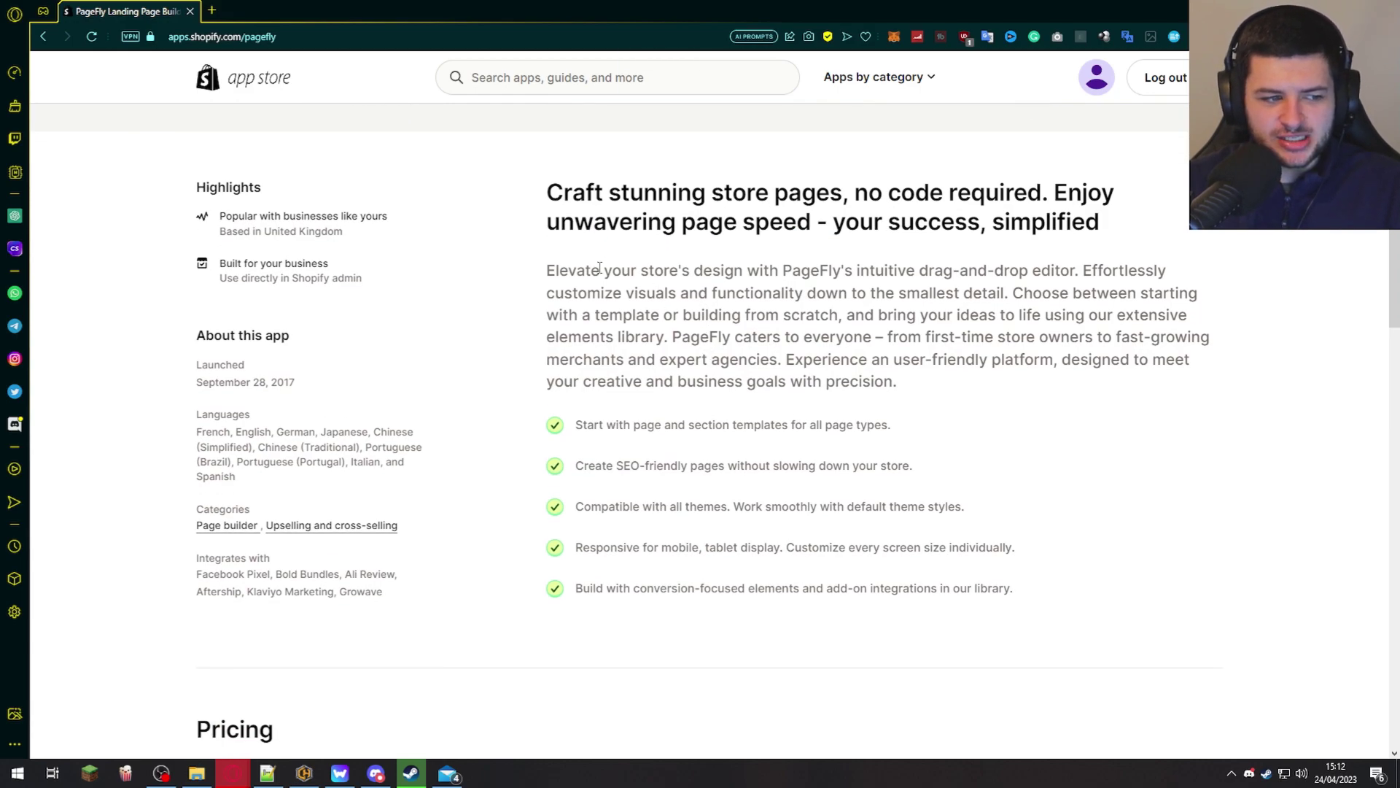
left_click_drag(600, 268, 759, 290)
left_click(896, 271)
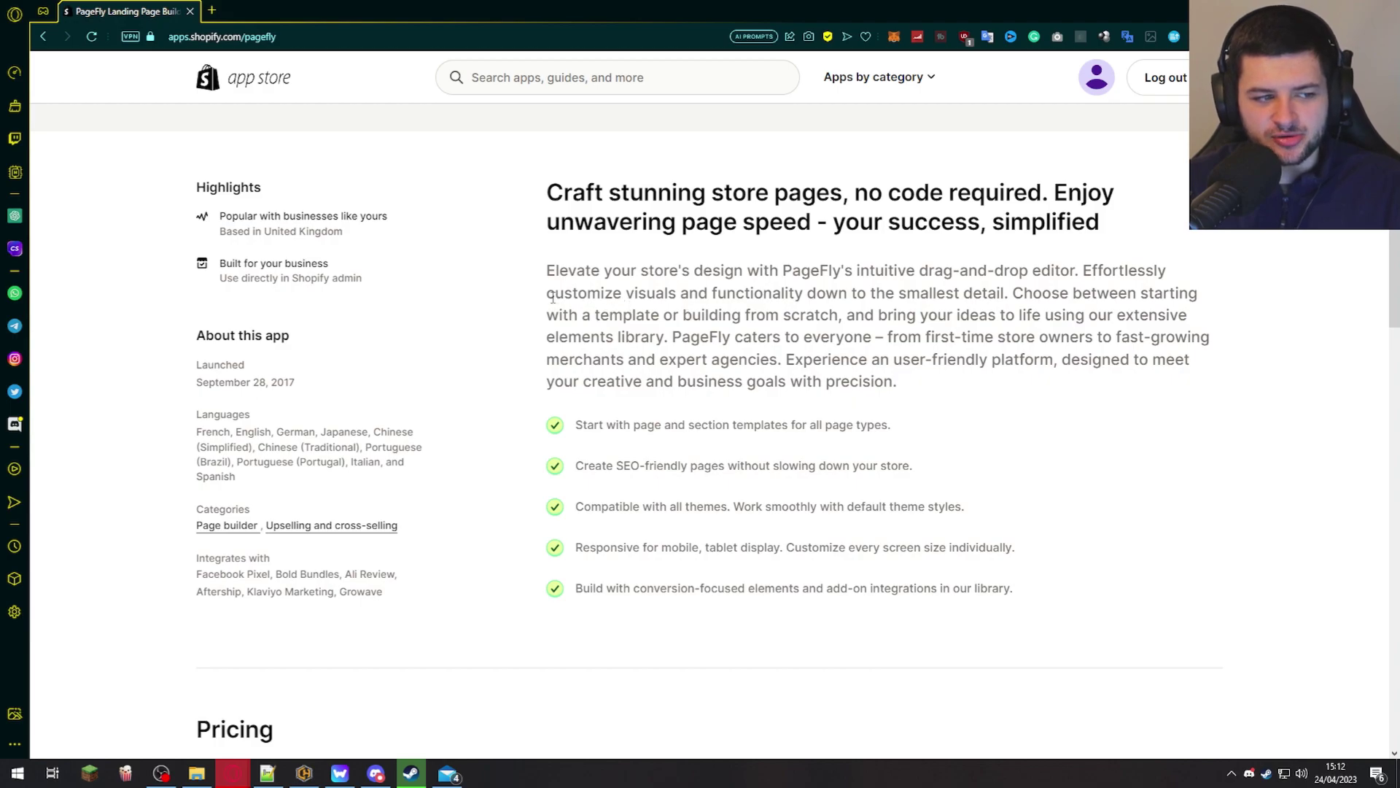
left_click_drag(552, 298, 1036, 294)
left_click(1052, 302)
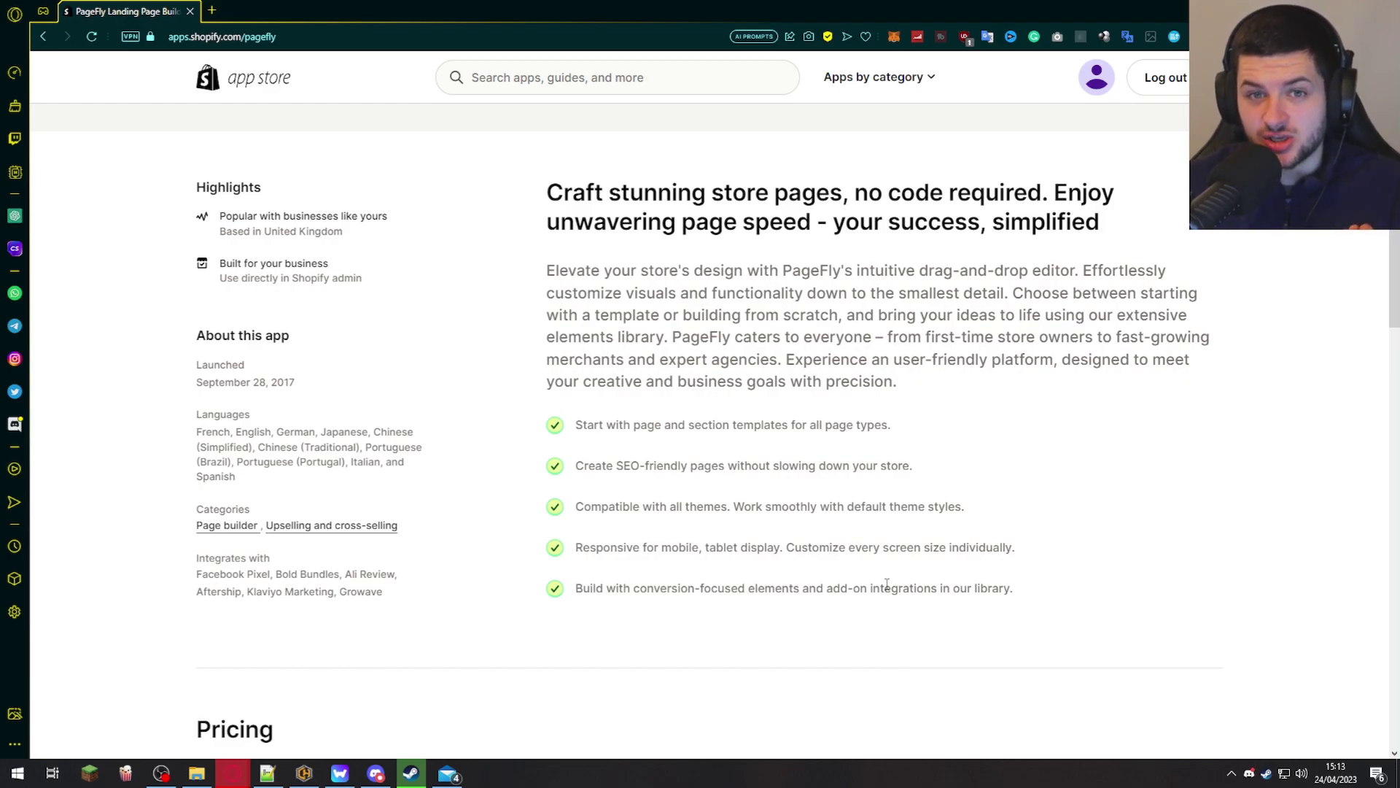
scroll(887, 583, "up", 5)
- Install PageFly Landing Page Builder on the store and confirm the installation
left_click(383, 361)
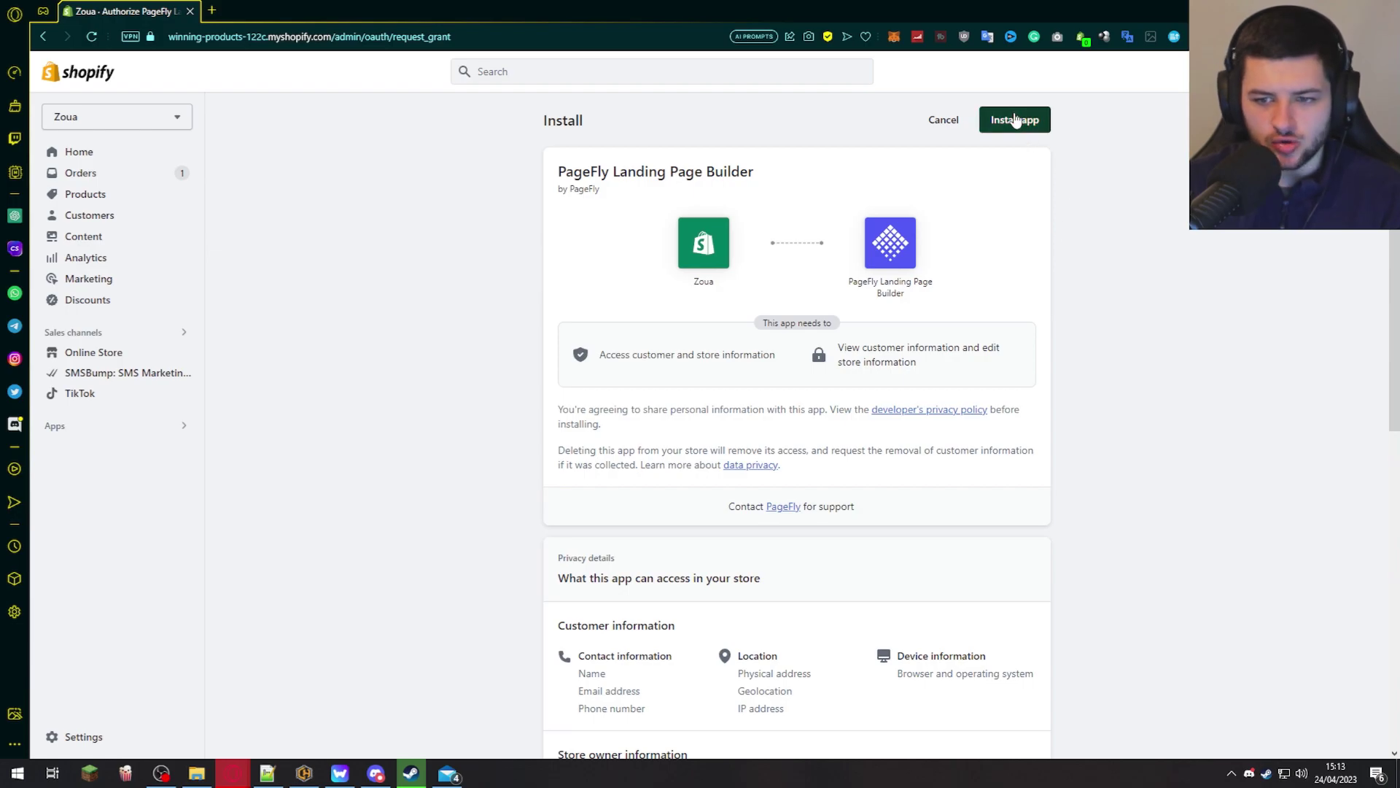
left_click(1016, 120)
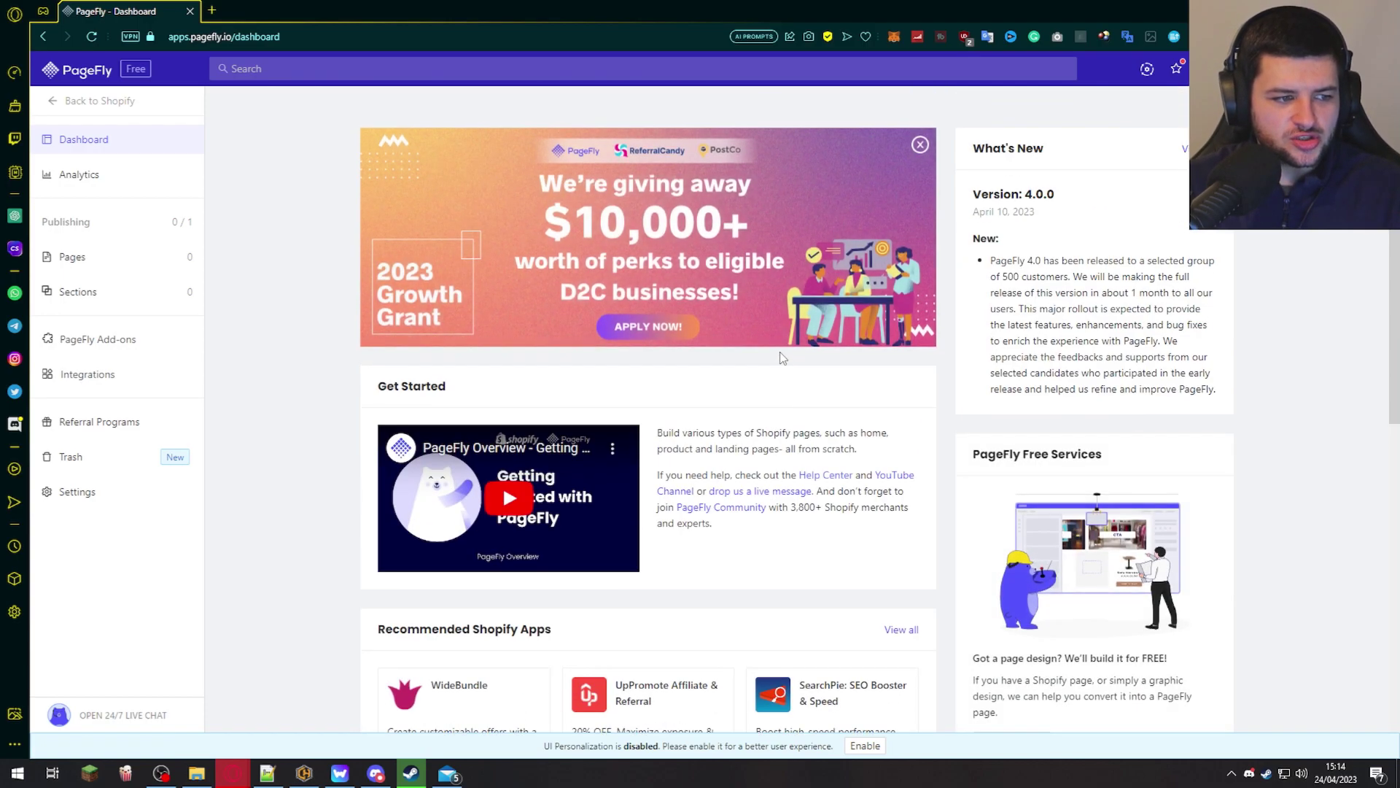
- Look over the PageFly dashboard, then open the Analytics page
scroll(631, 288, "down", 6)
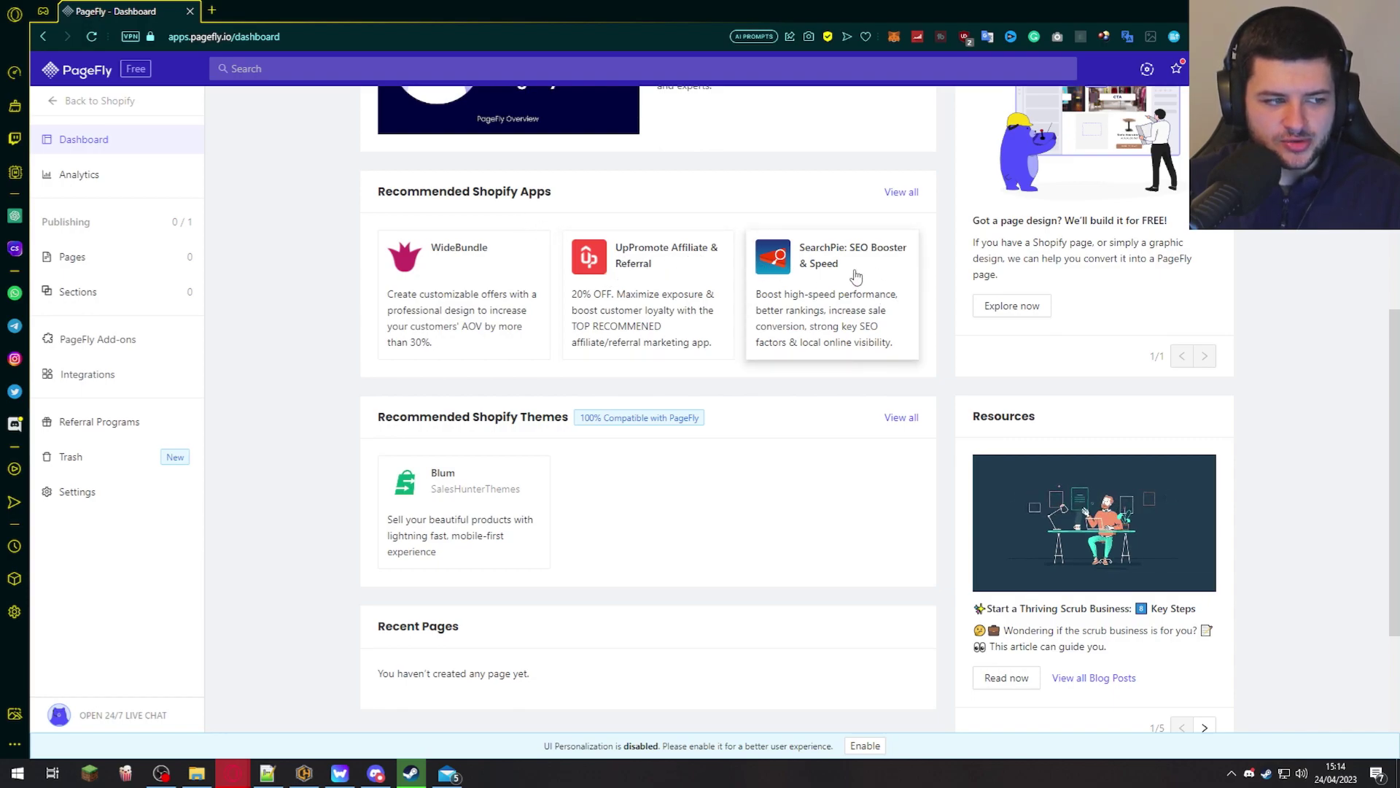
scroll(447, 453, "down", 1)
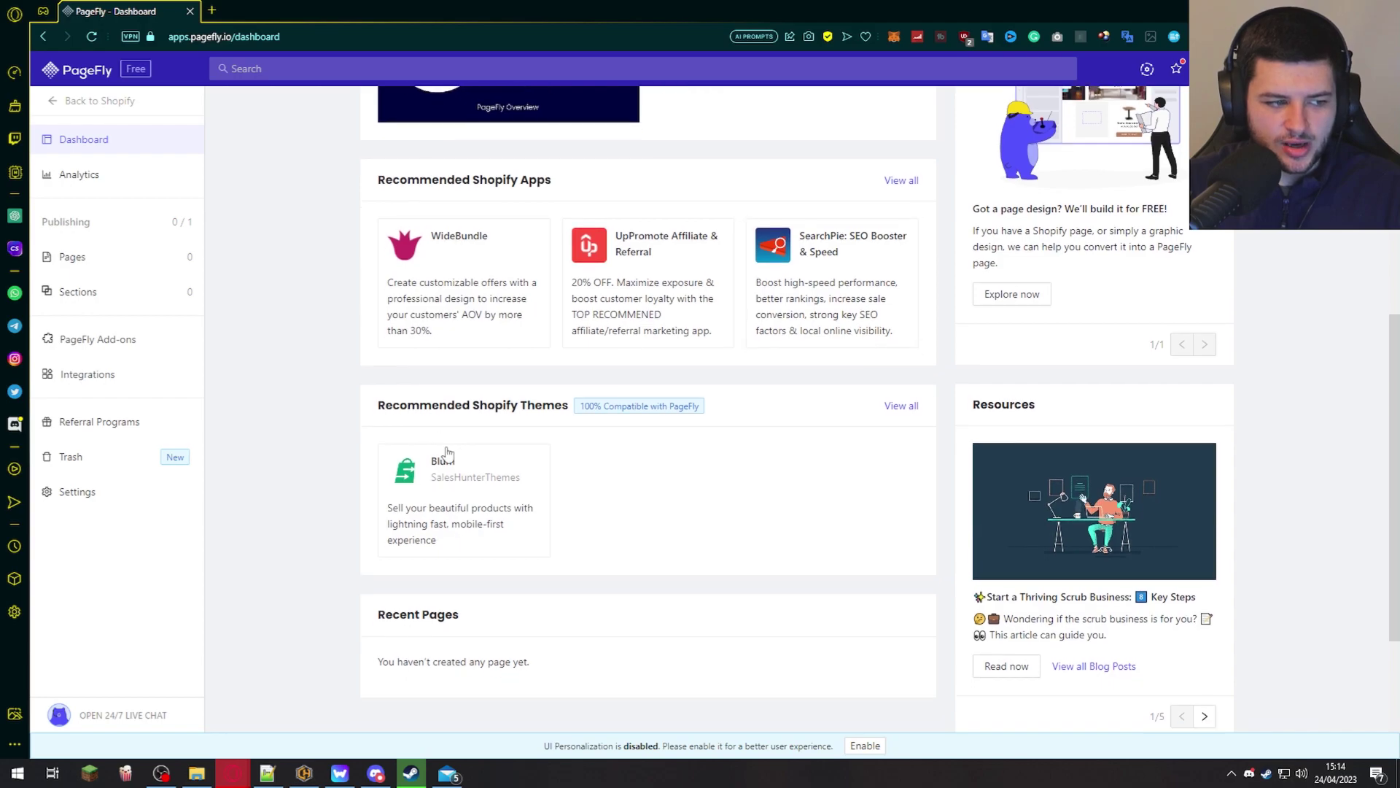
scroll(447, 454, "down", 1)
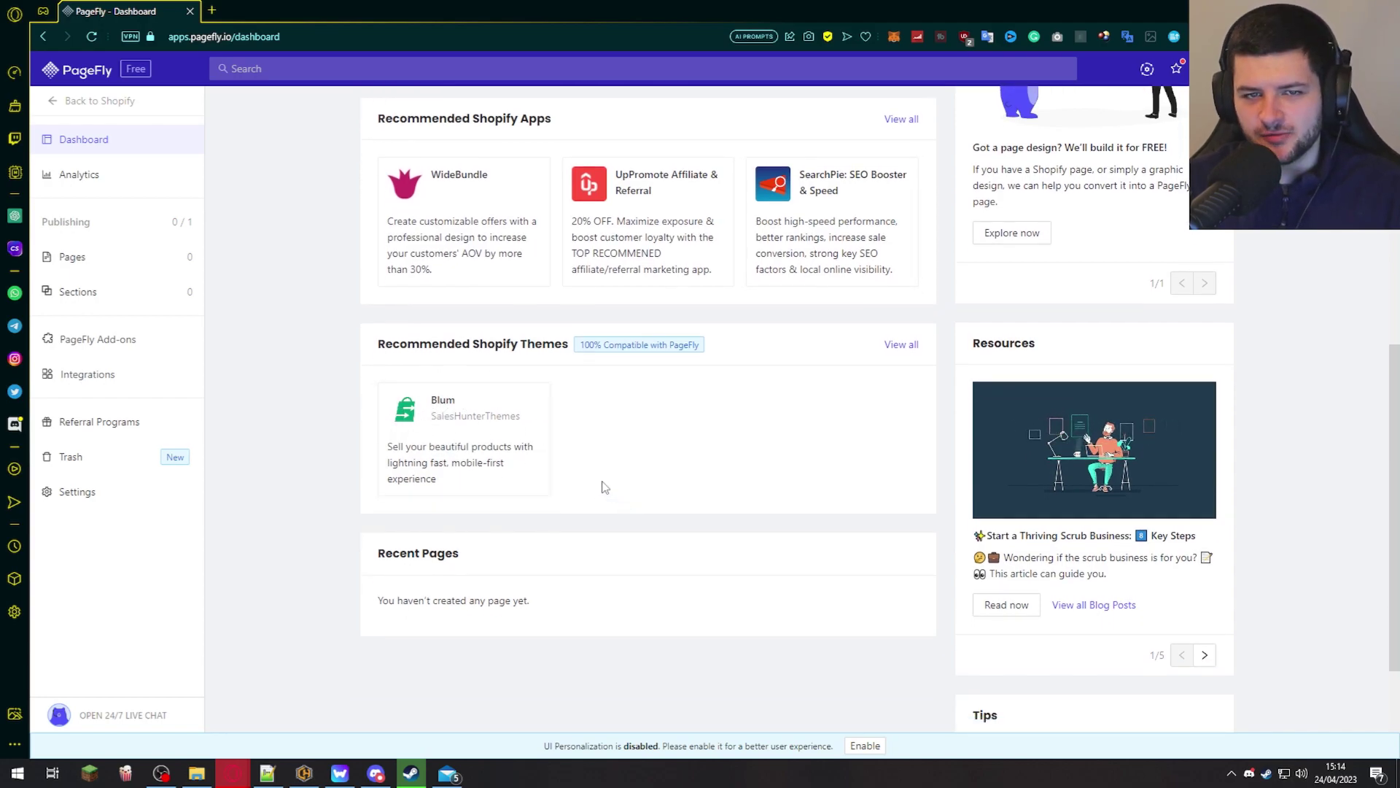
scroll(580, 343, "down", 1)
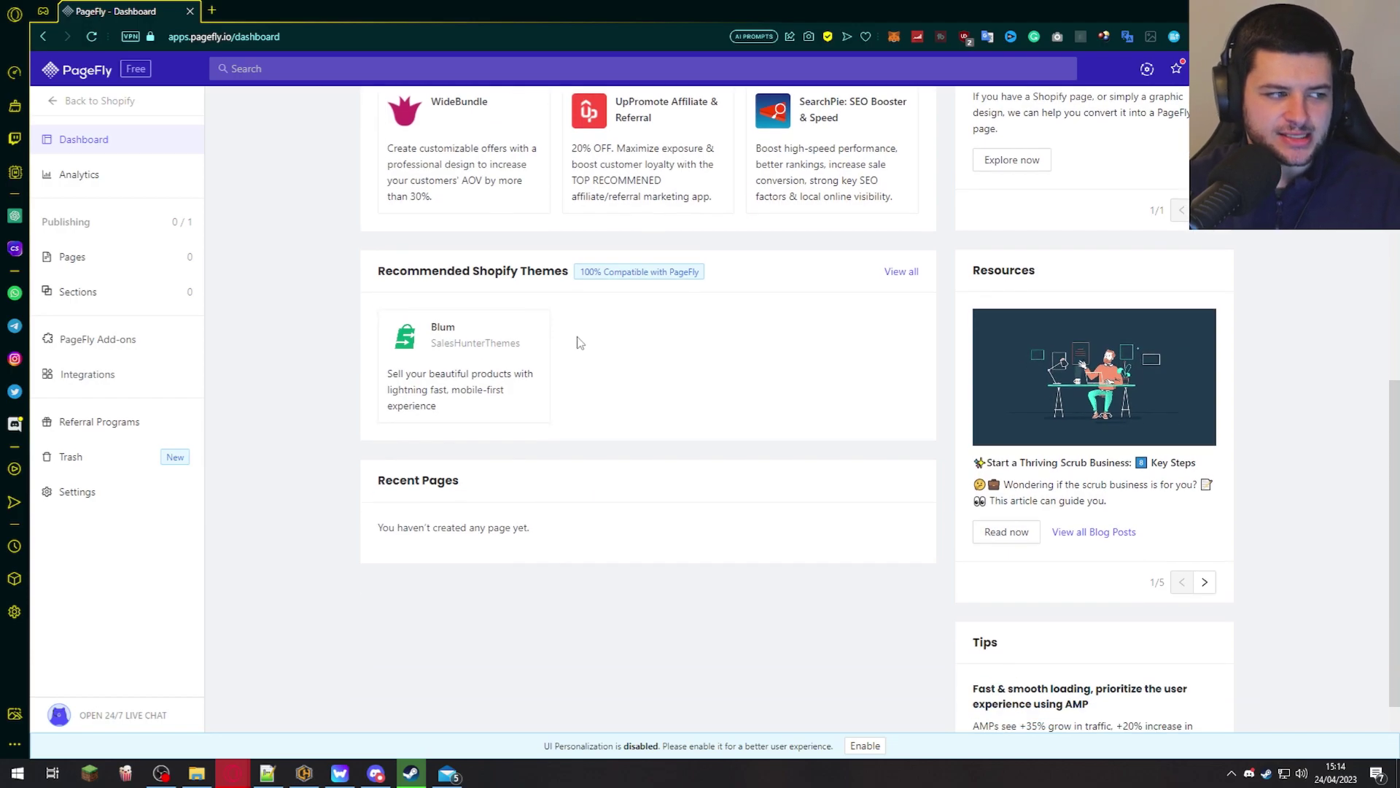
scroll(580, 343, "down", 1)
scroll(637, 426, "up", 9)
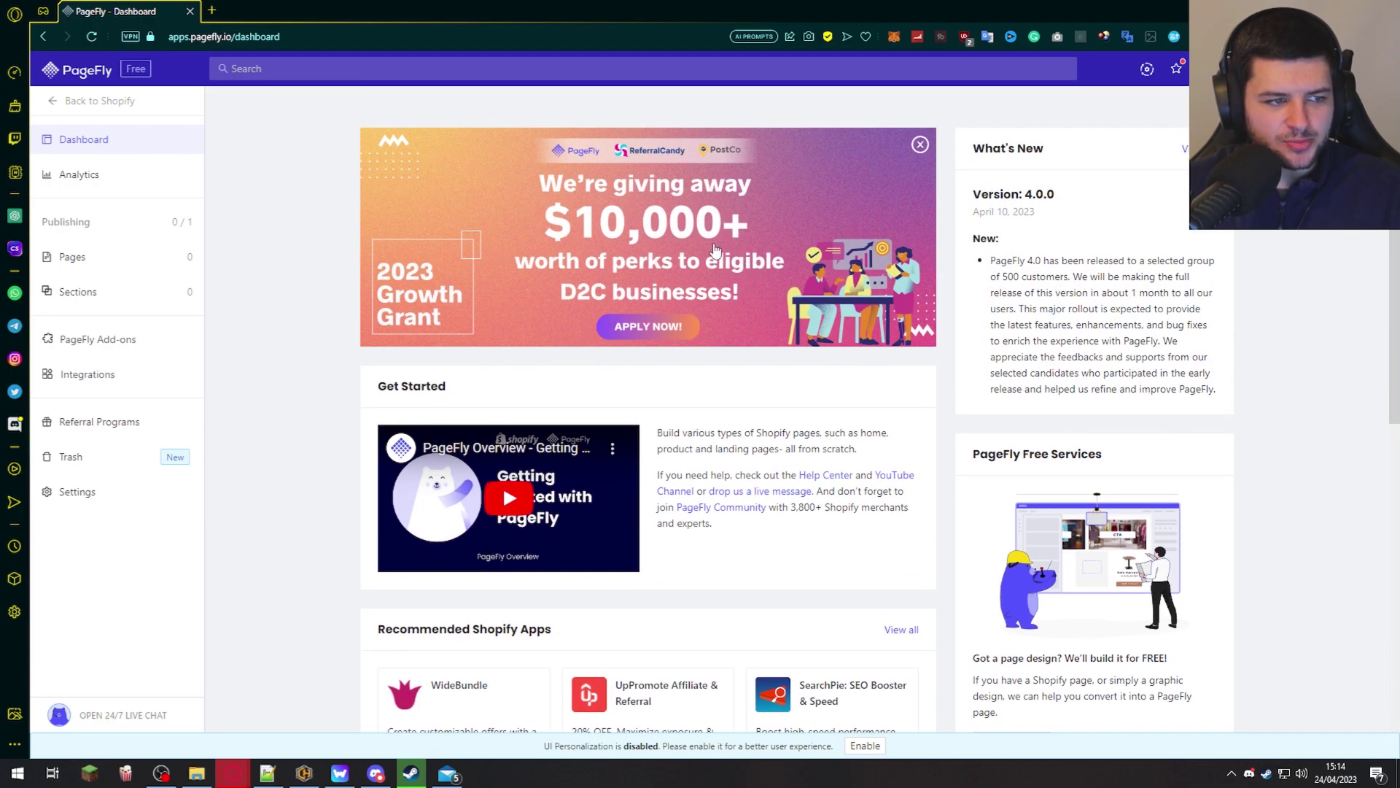
left_click(65, 177)
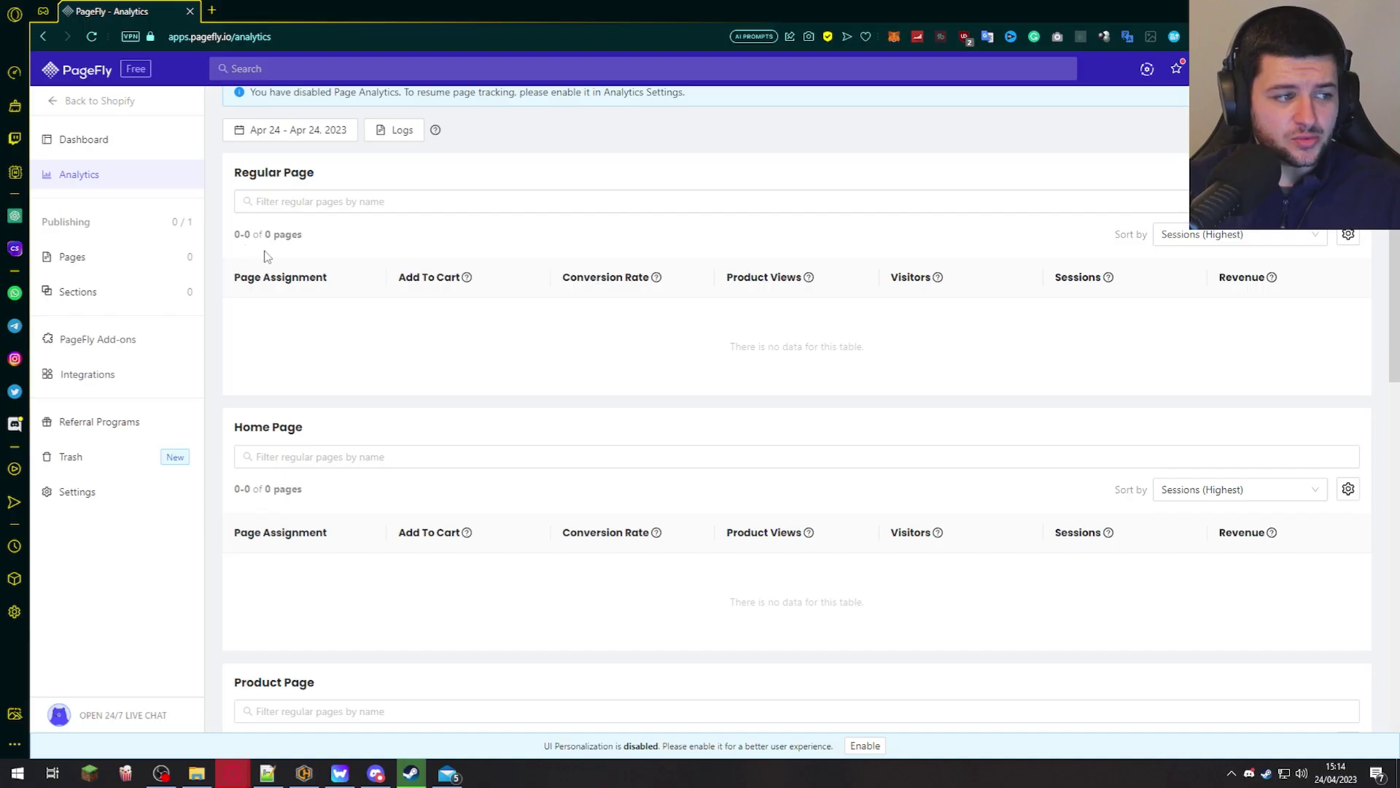
scroll(90, 727, "down", 1)
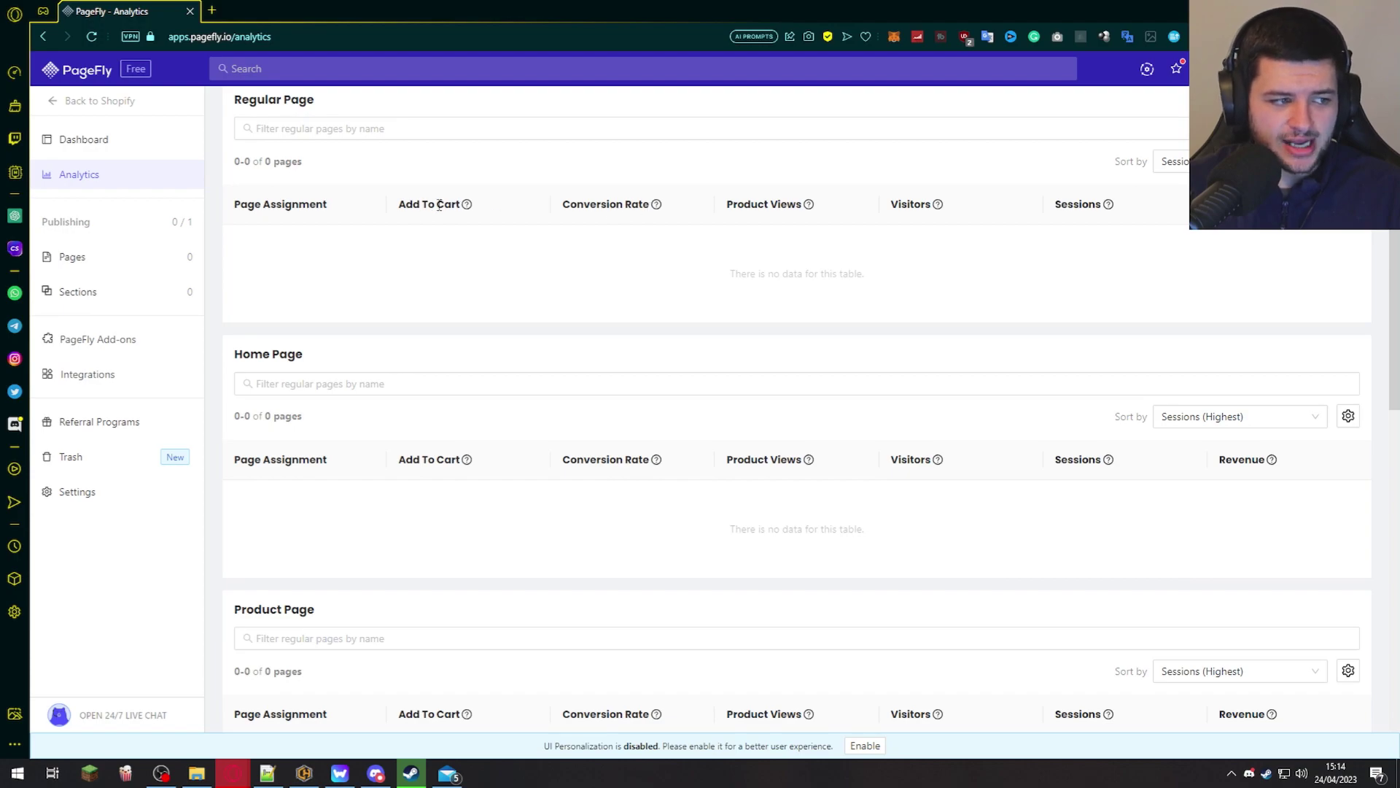
scroll(1296, 333, "up", 1)
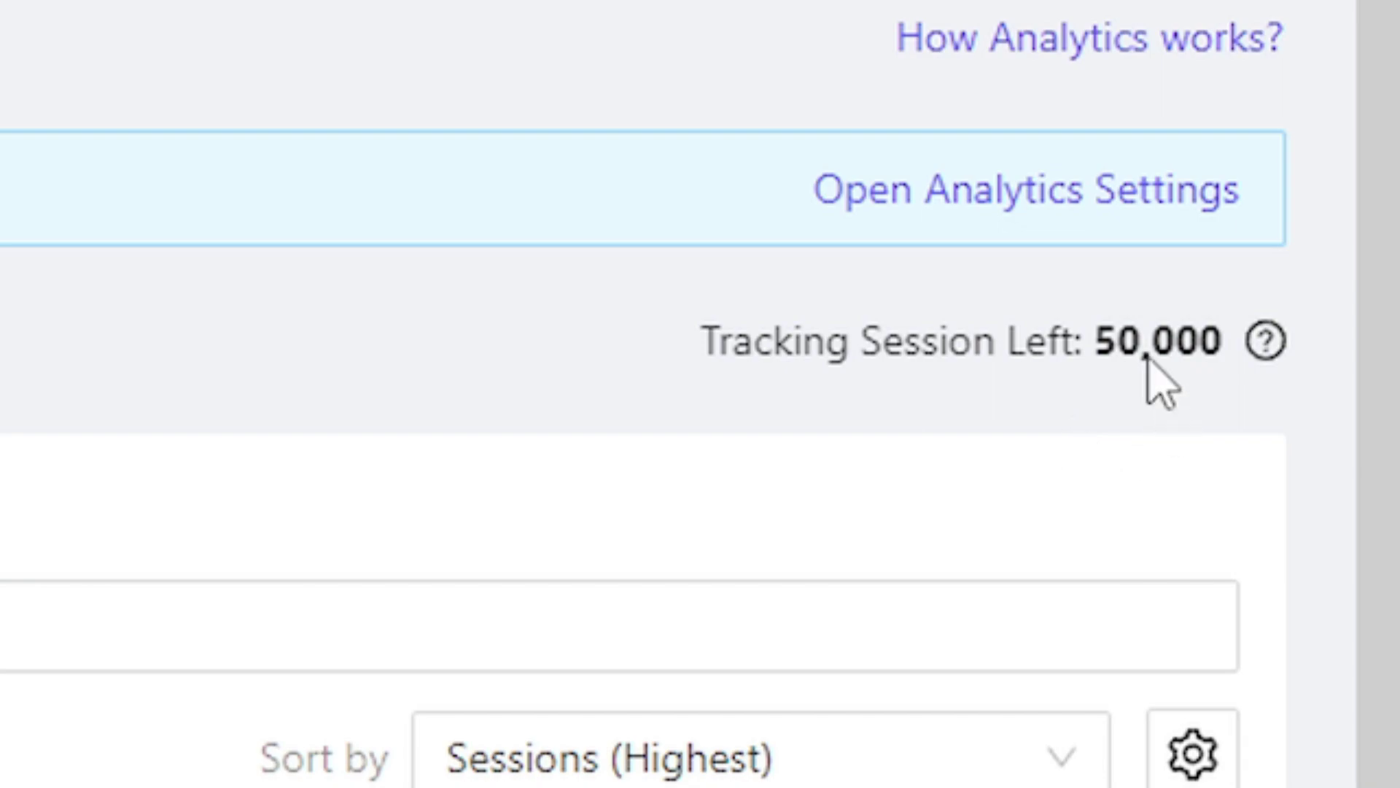
left_click_drag(1231, 203, 1291, 203)
left_click_drag(961, 342, 1222, 342)
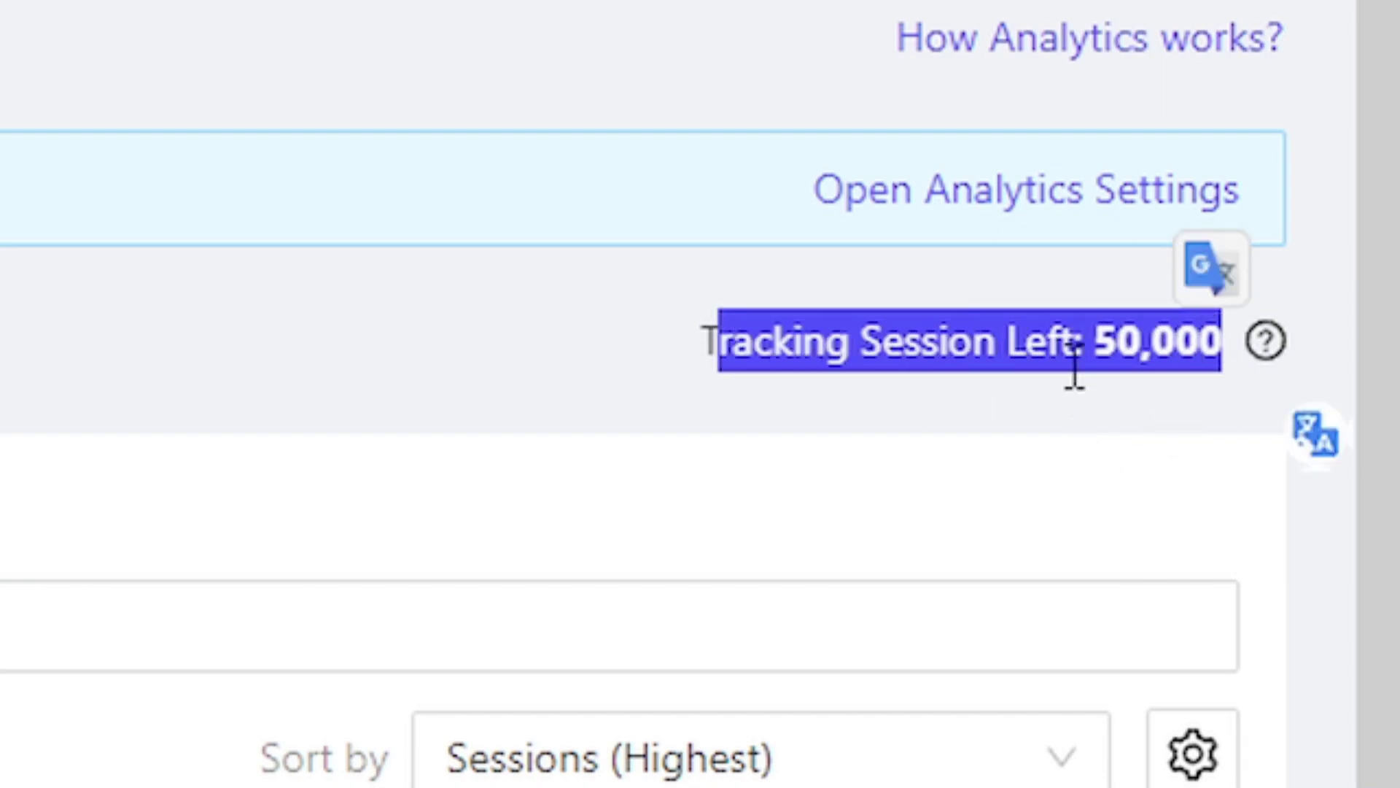
left_click(1252, 348)
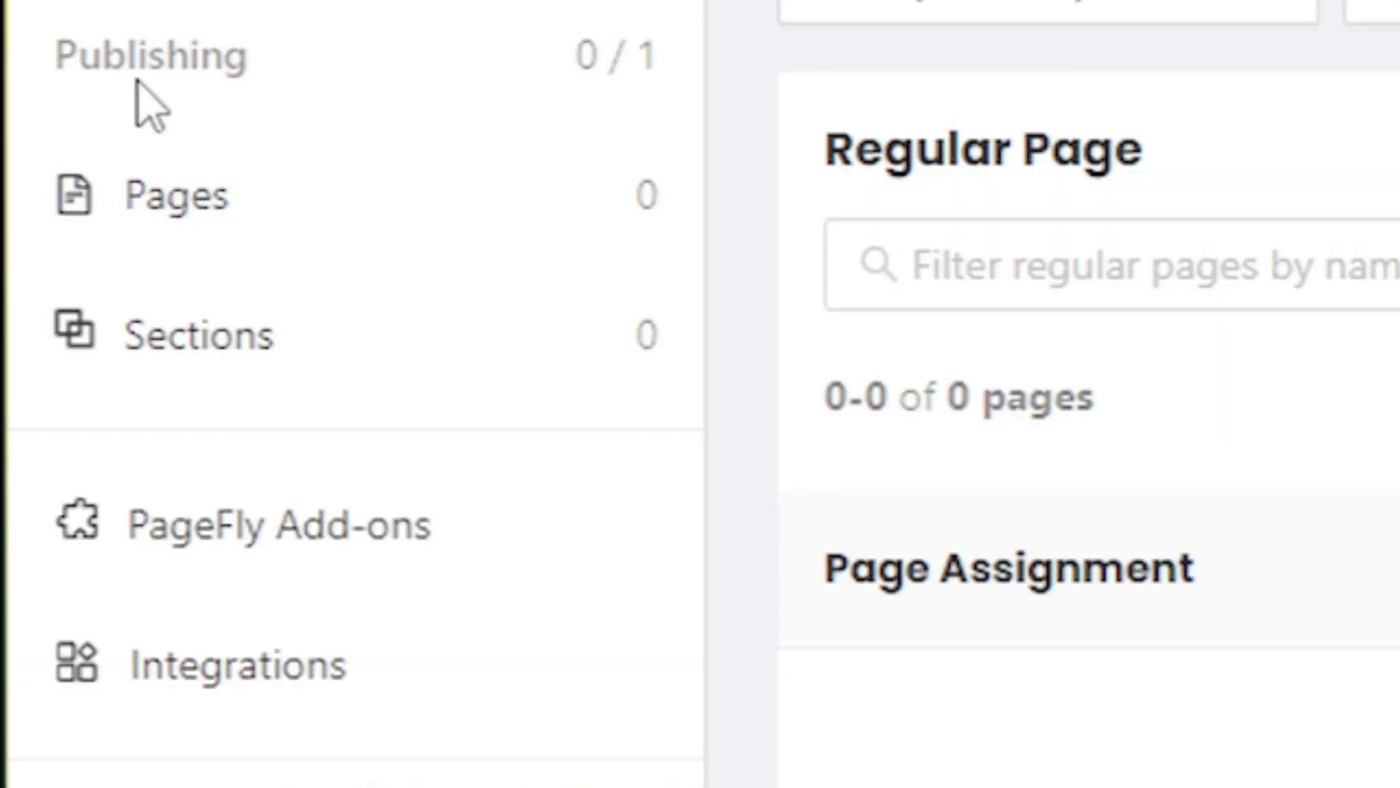
- Browse Regular Pages, Sections and the Option swatches add-on details
mouse_move(198, 207)
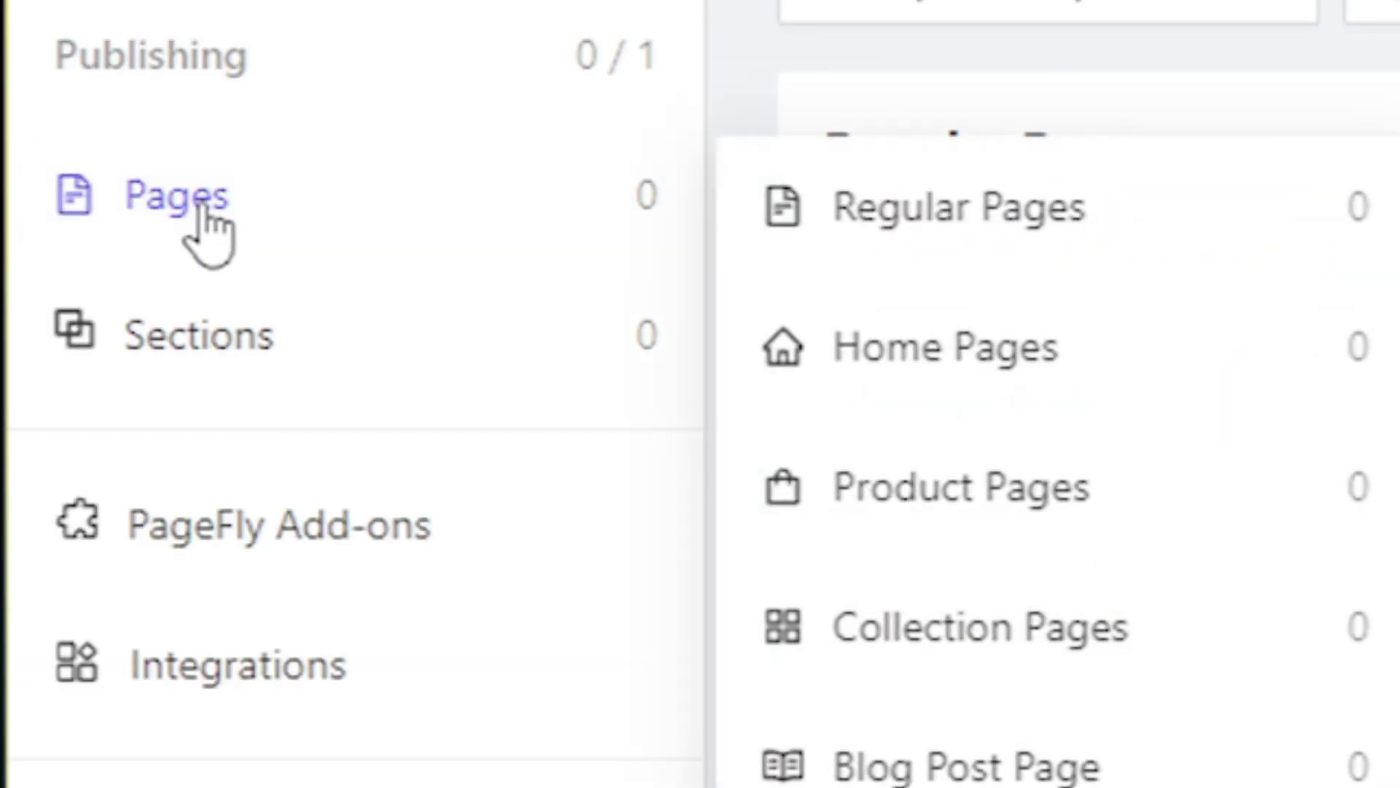
left_click(930, 207)
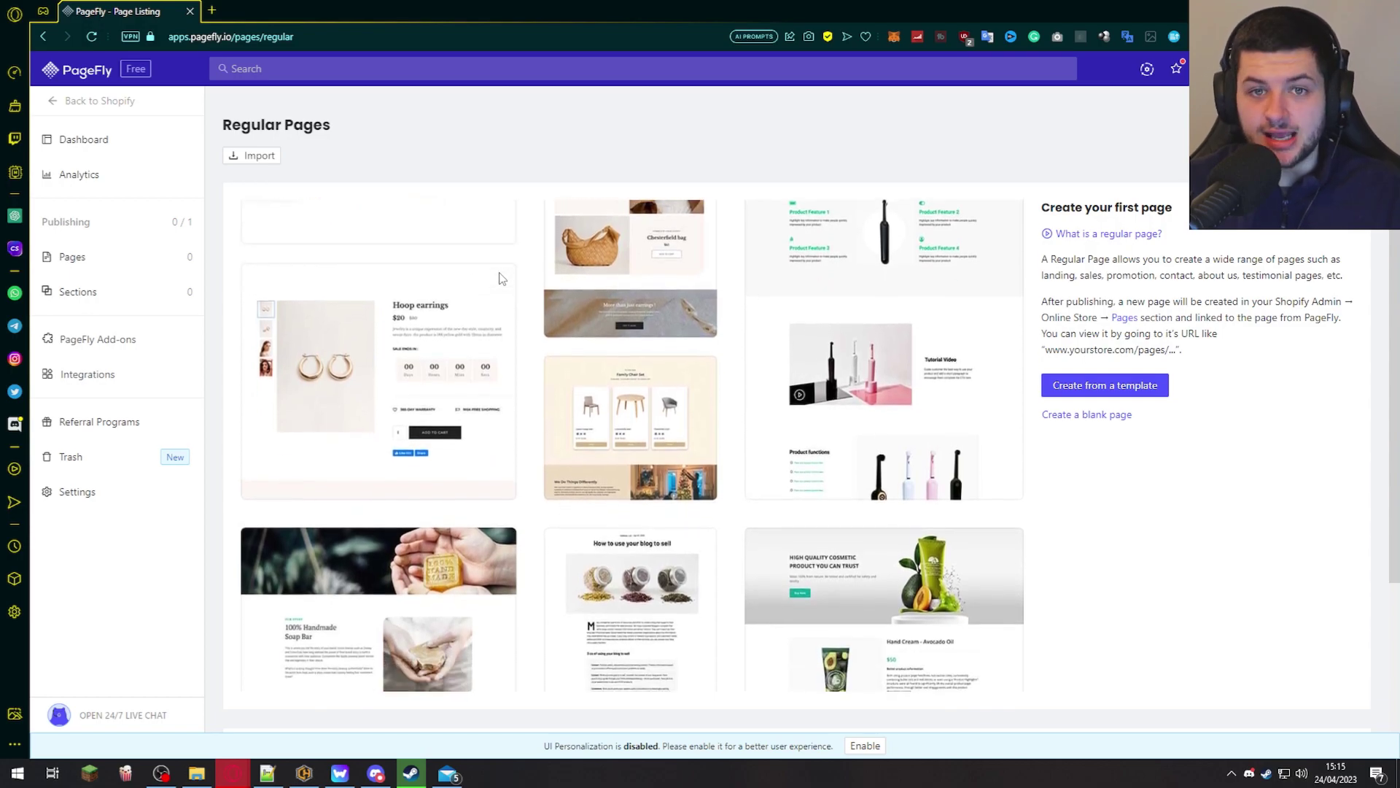
left_click(65, 294)
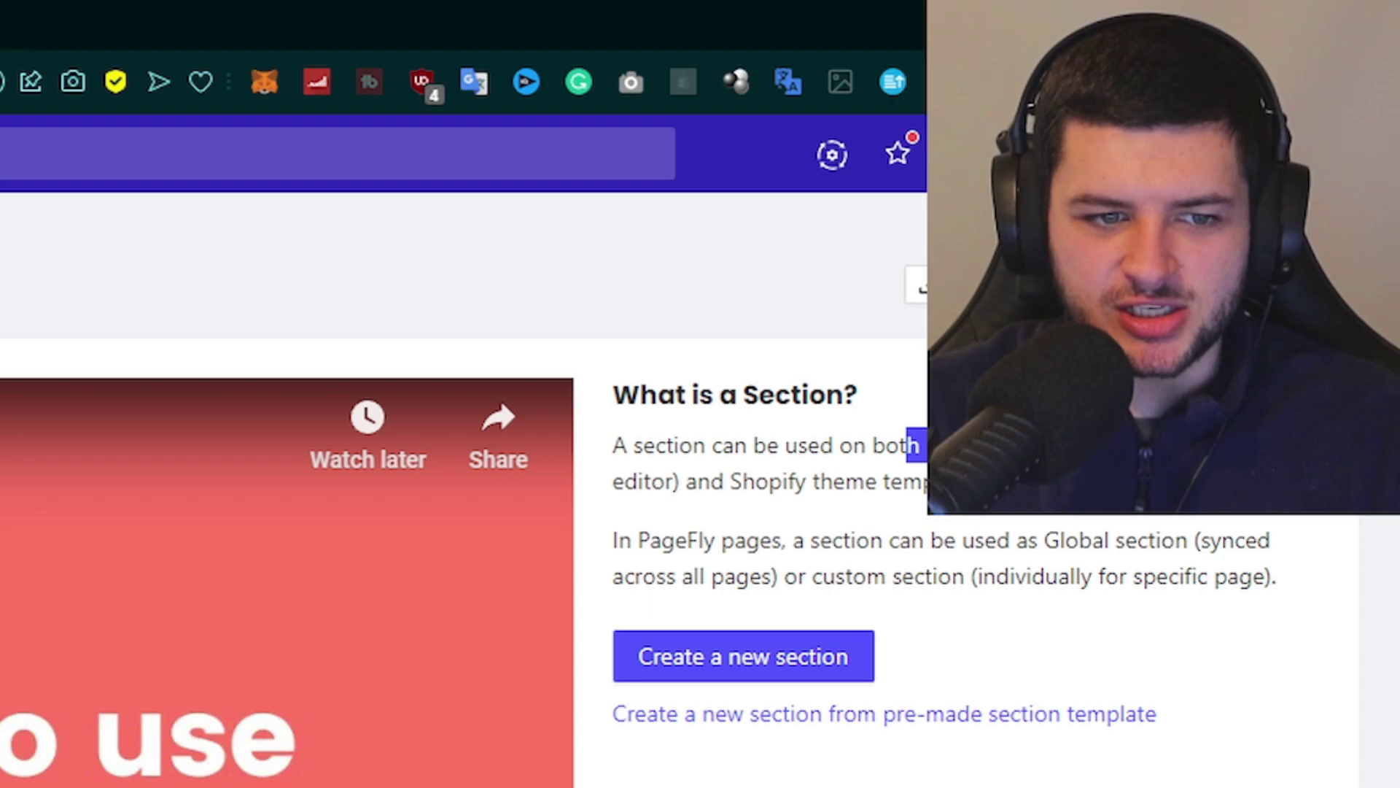
left_click_drag(742, 481, 928, 482)
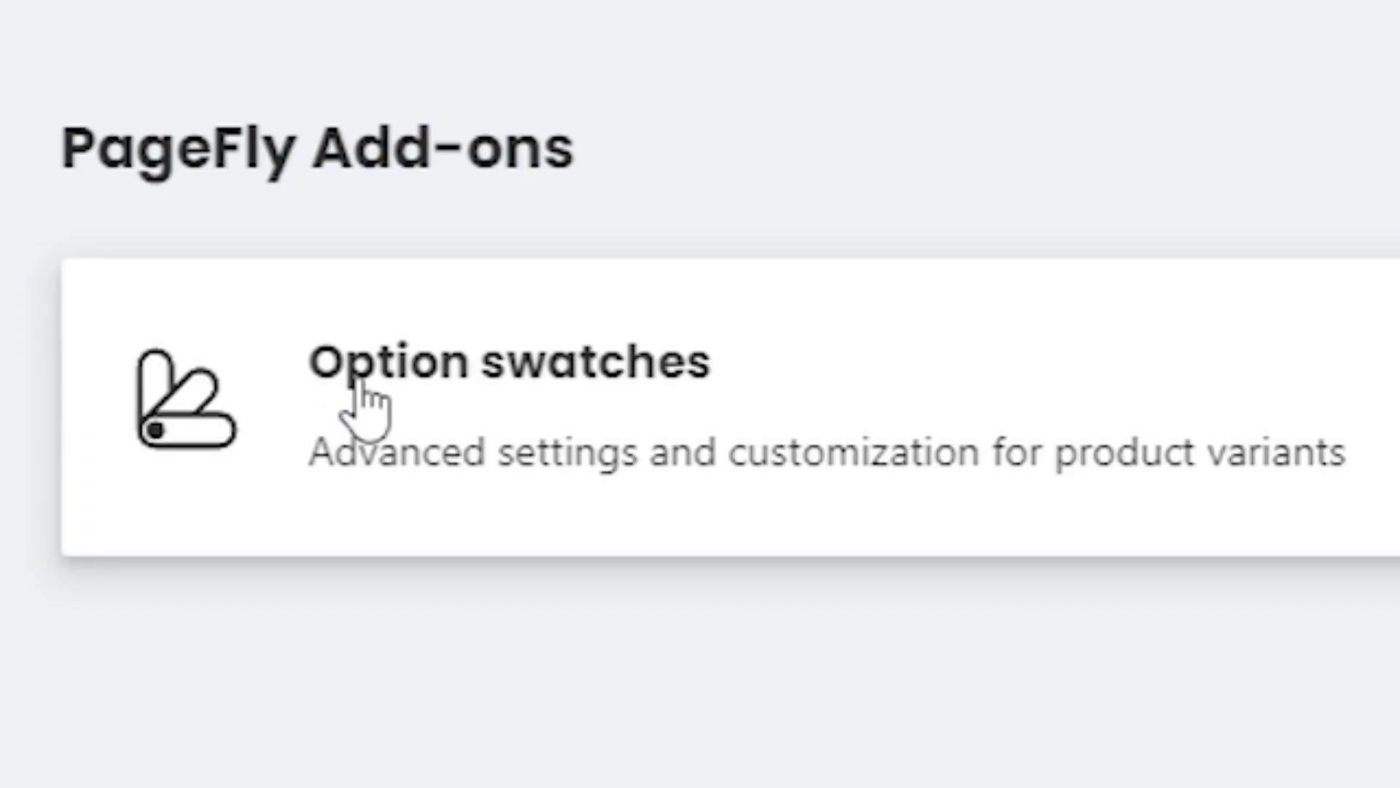
left_click(818, 465)
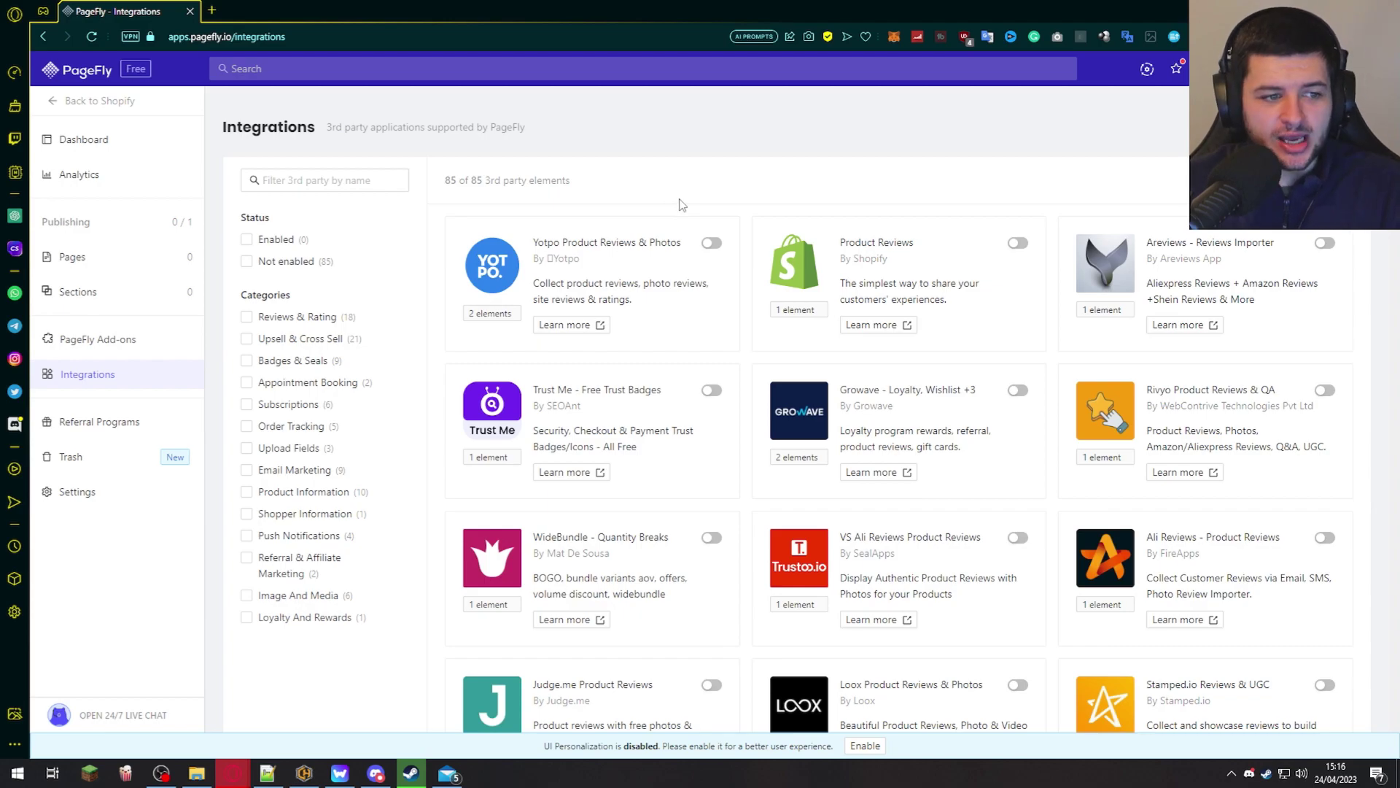
- Scroll through the integrations list, then go to the Referral Programs page
scroll(649, 268, "down", 1)
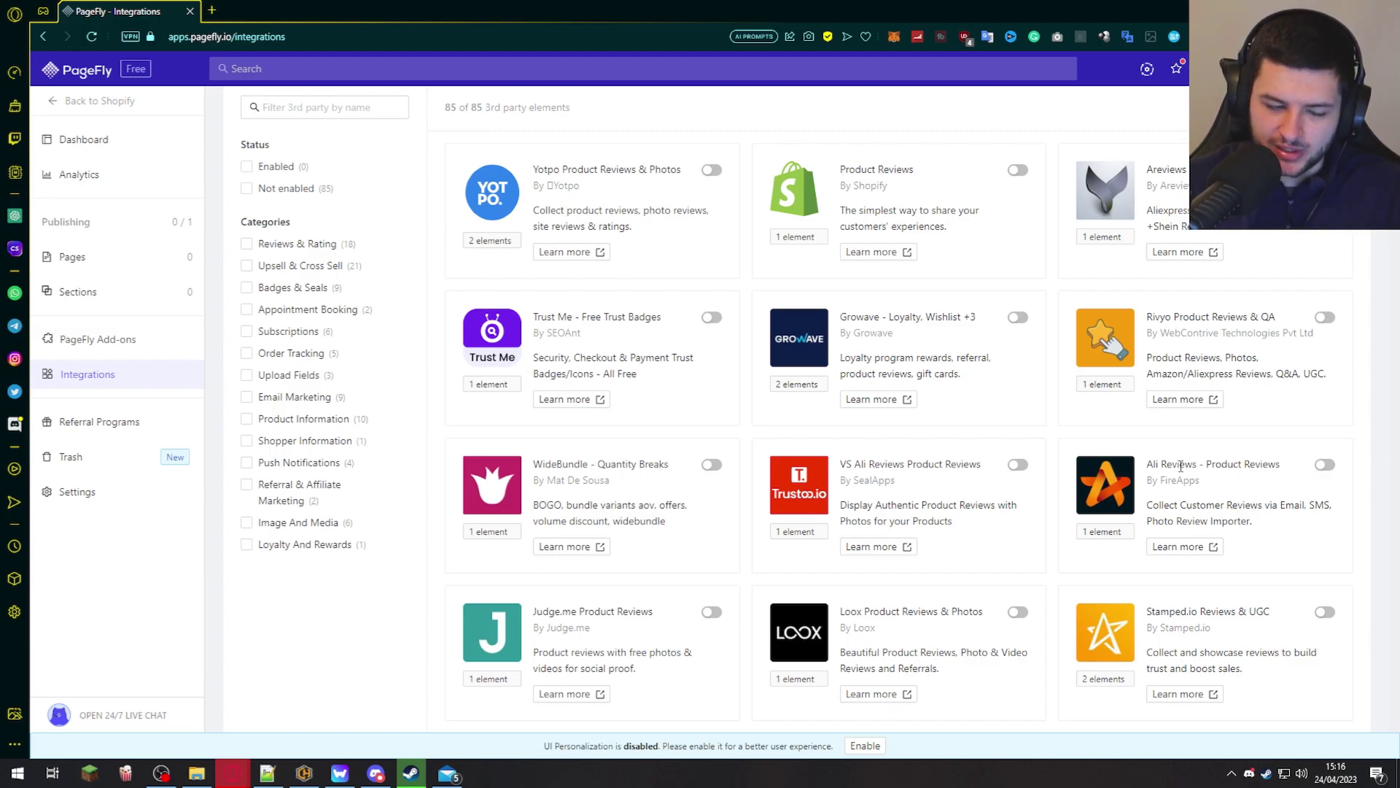
scroll(1123, 522, "down", 3)
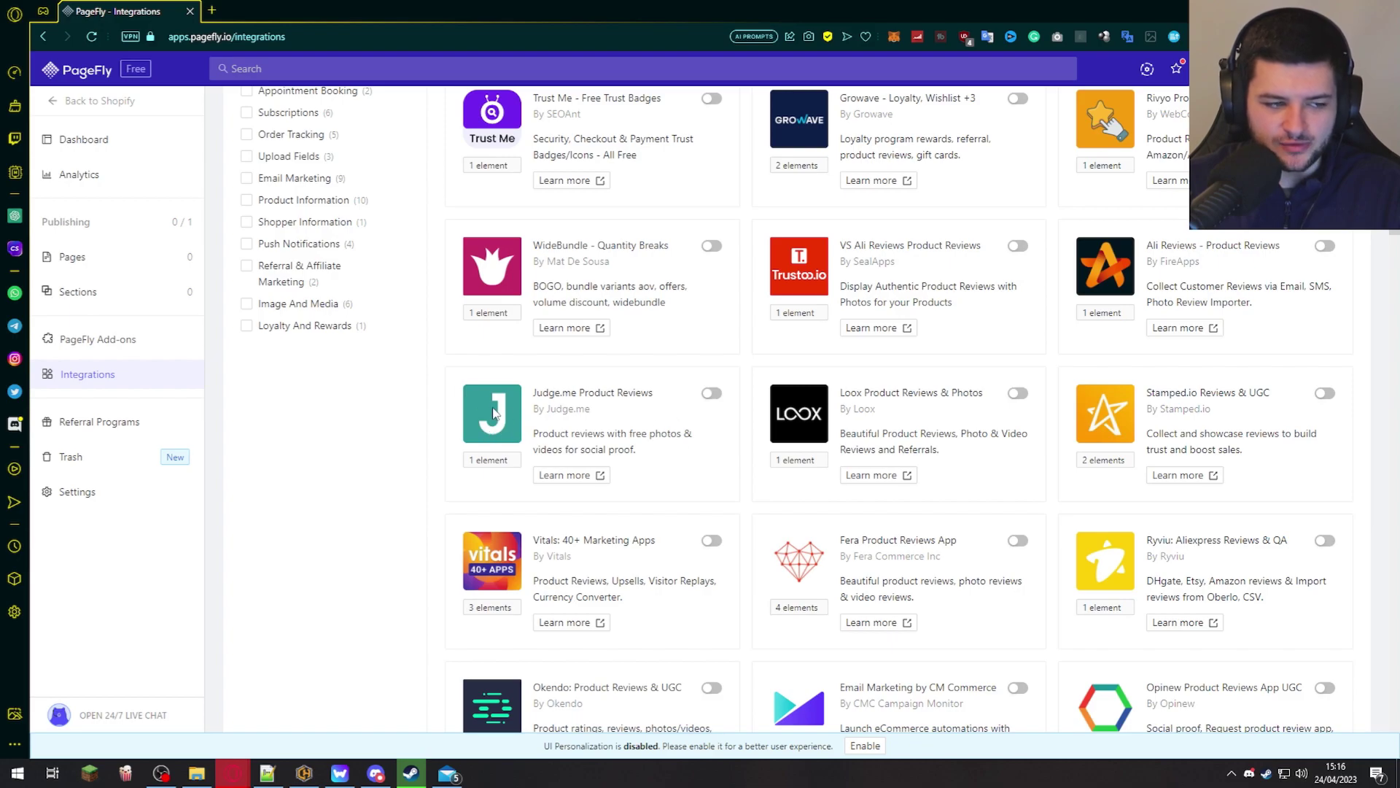
scroll(729, 474, "down", 6)
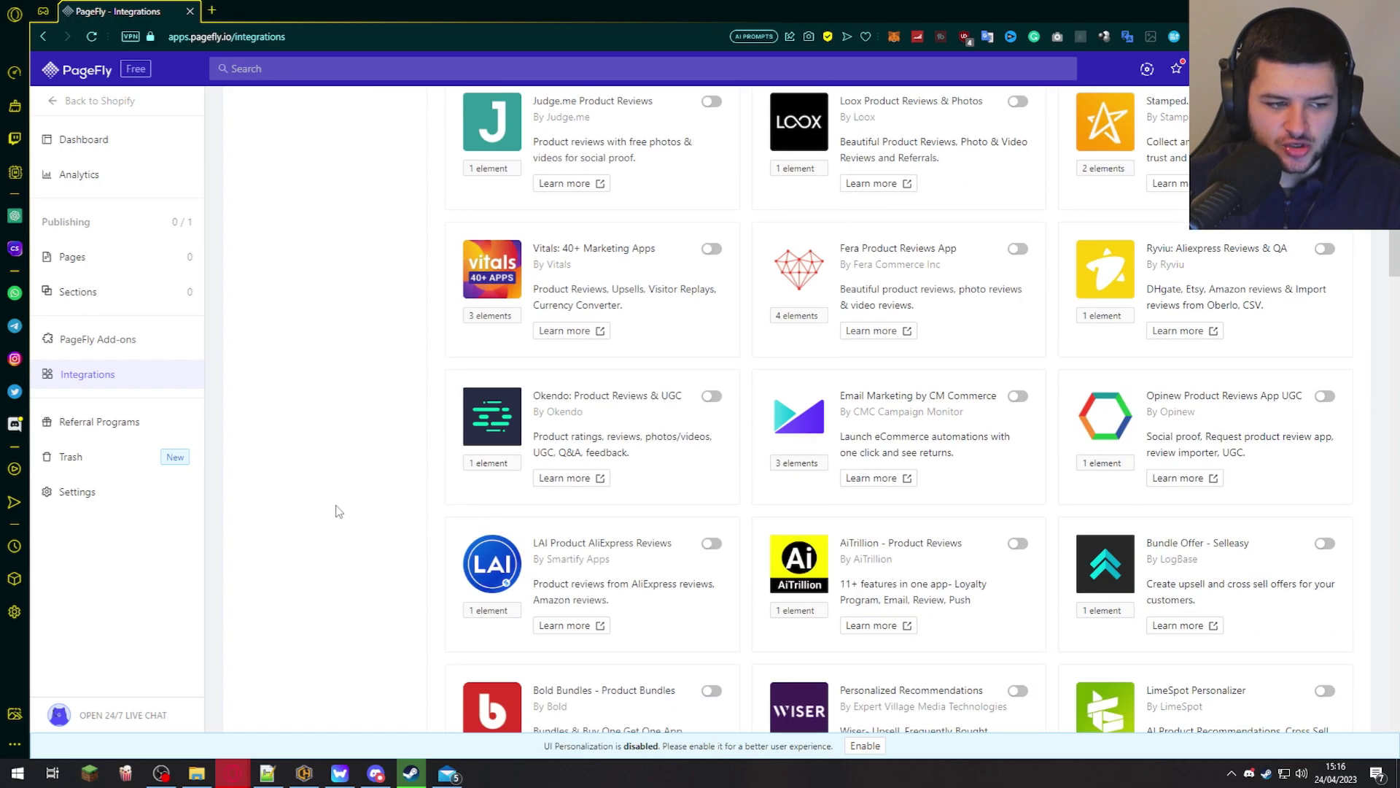
scroll(897, 322, "down", 13)
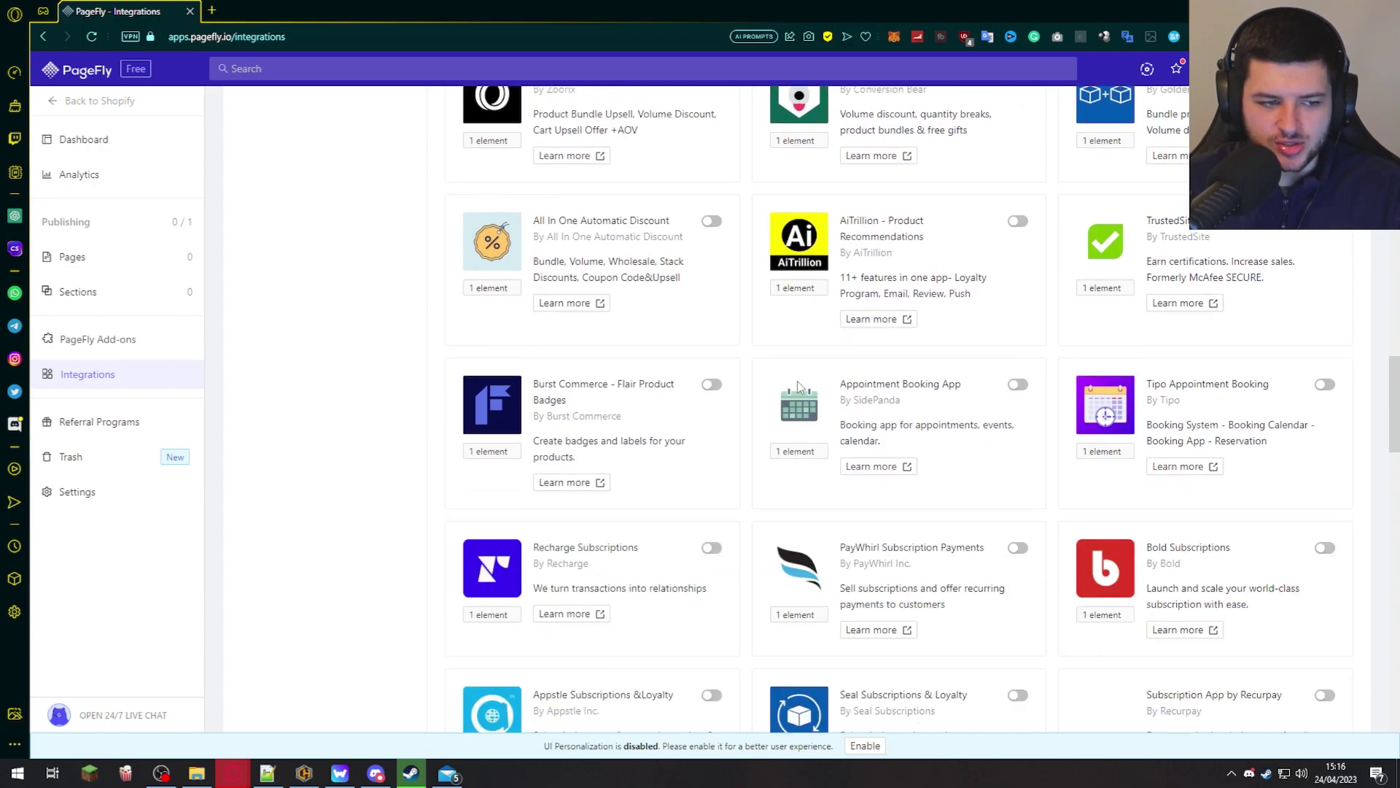
left_click(128, 429)
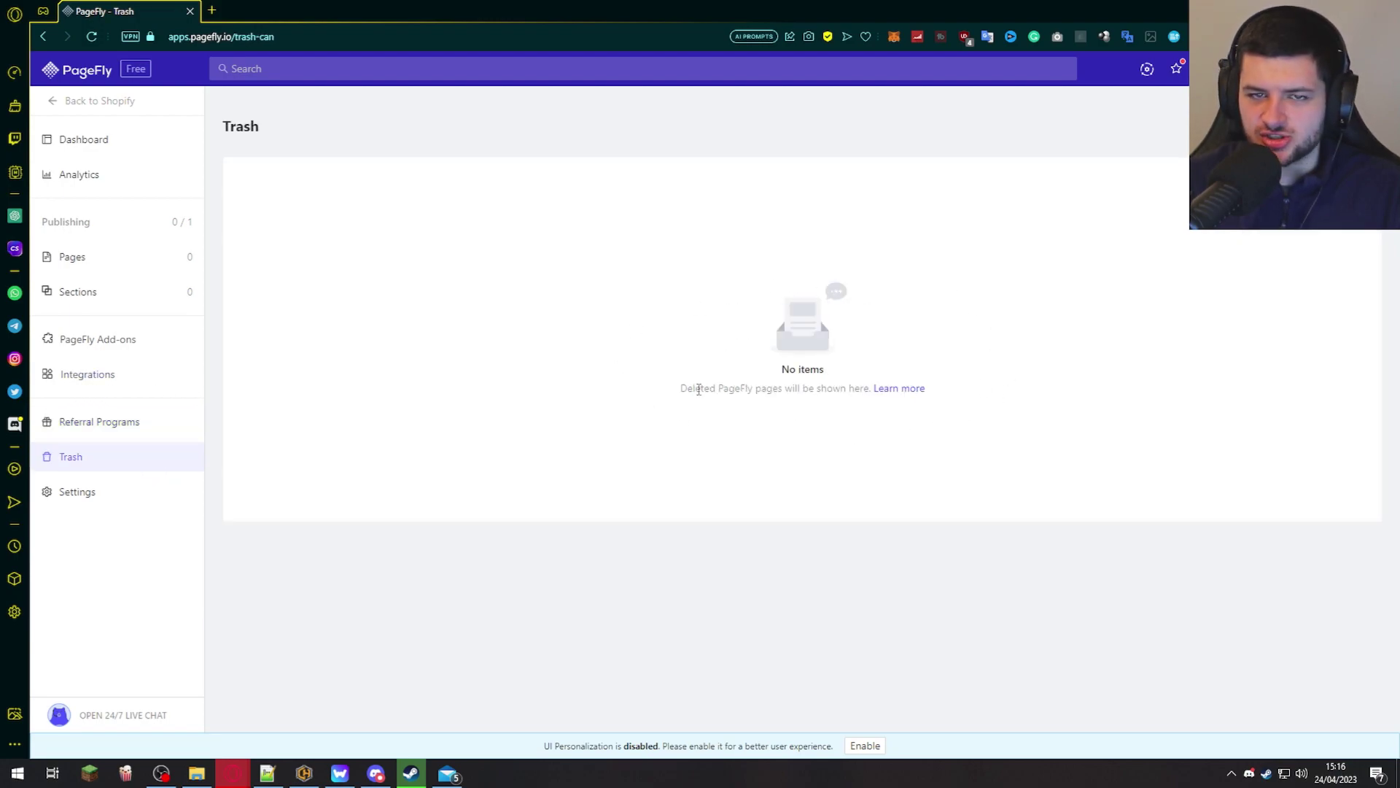
left_click(86, 493)
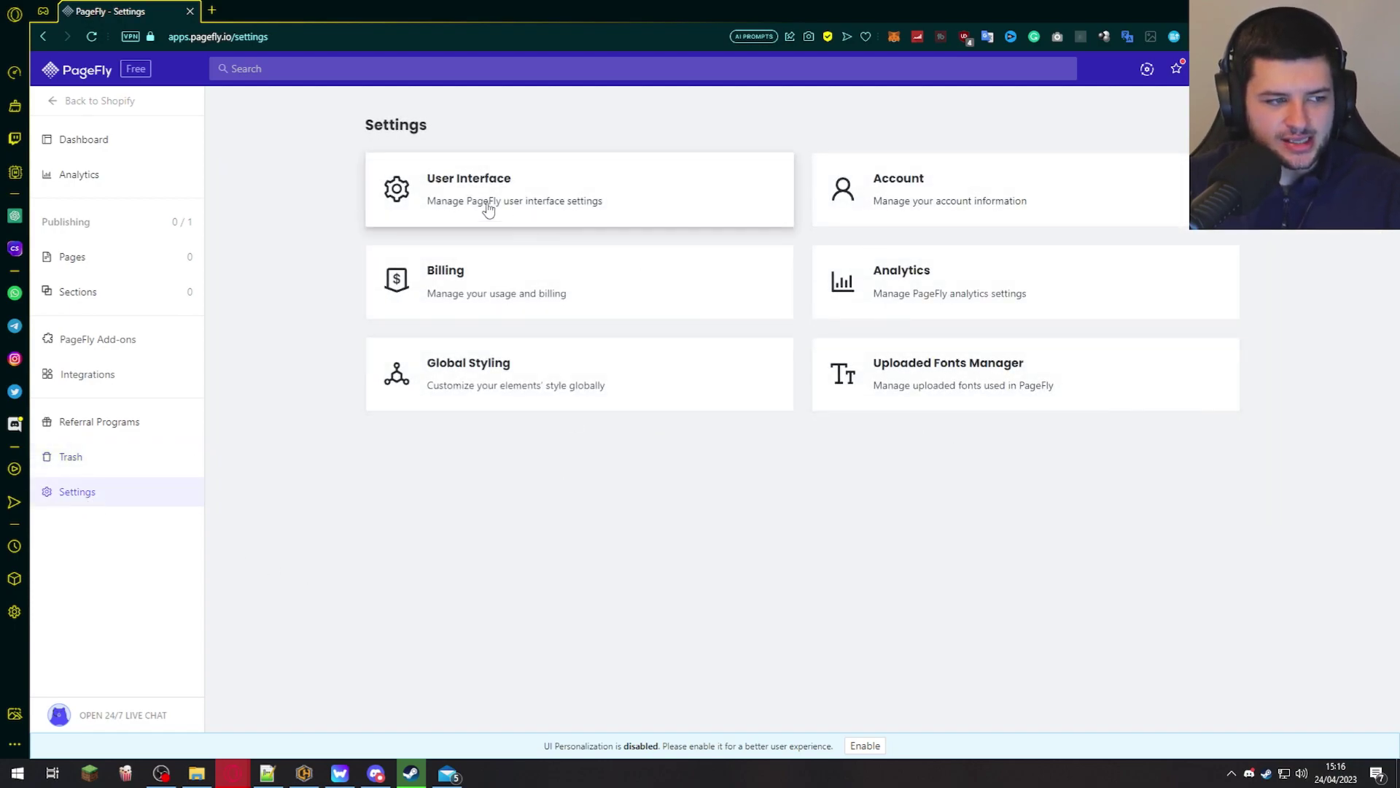
left_click(432, 199)
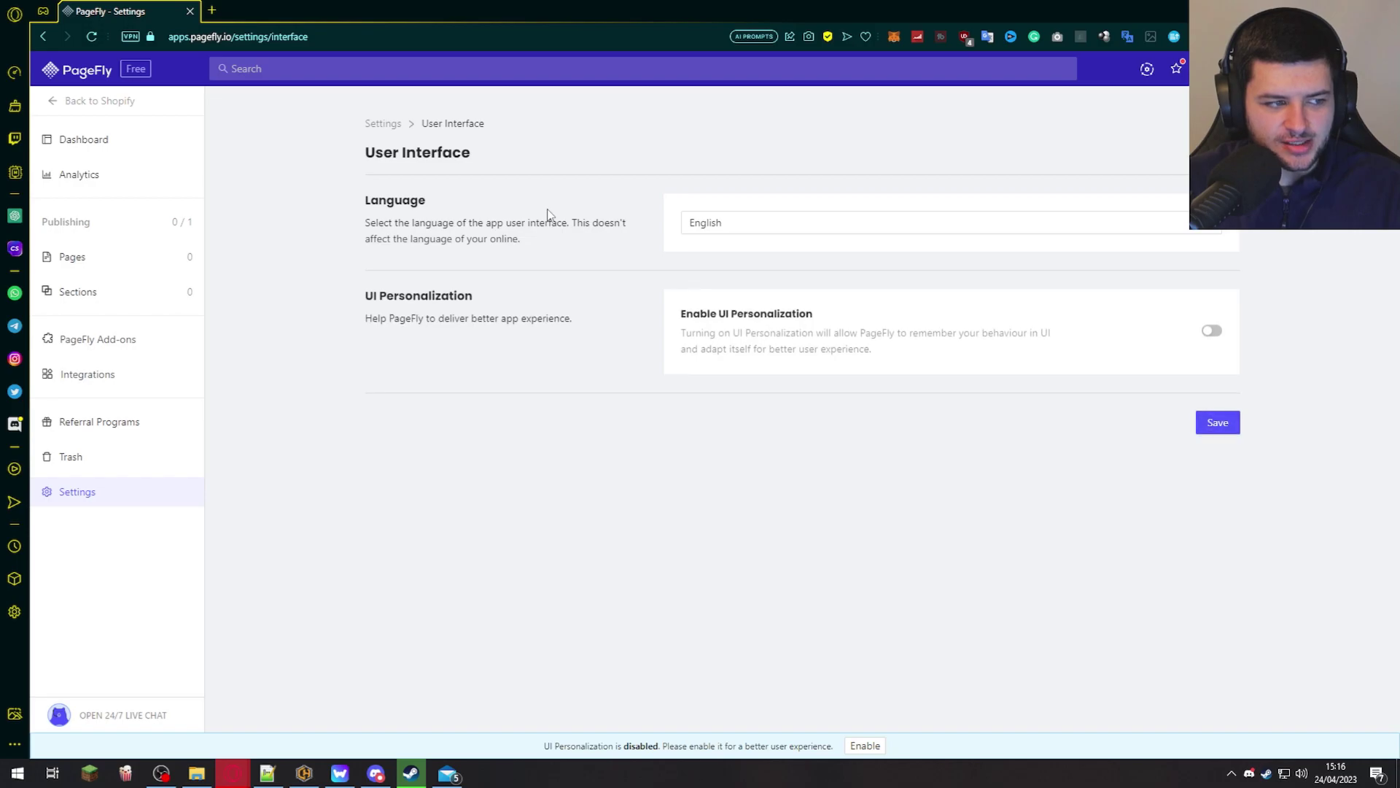
left_click(383, 124)
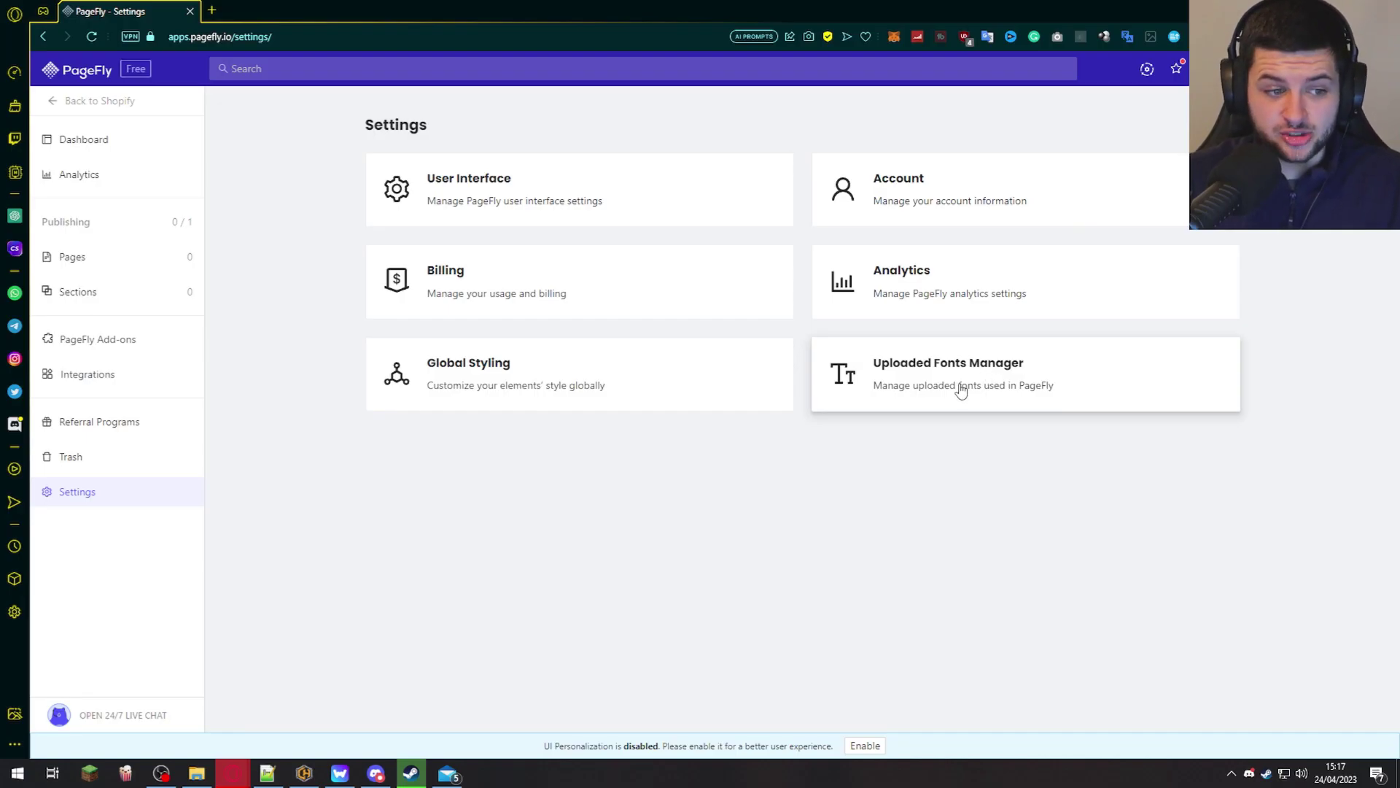
left_click(960, 391)
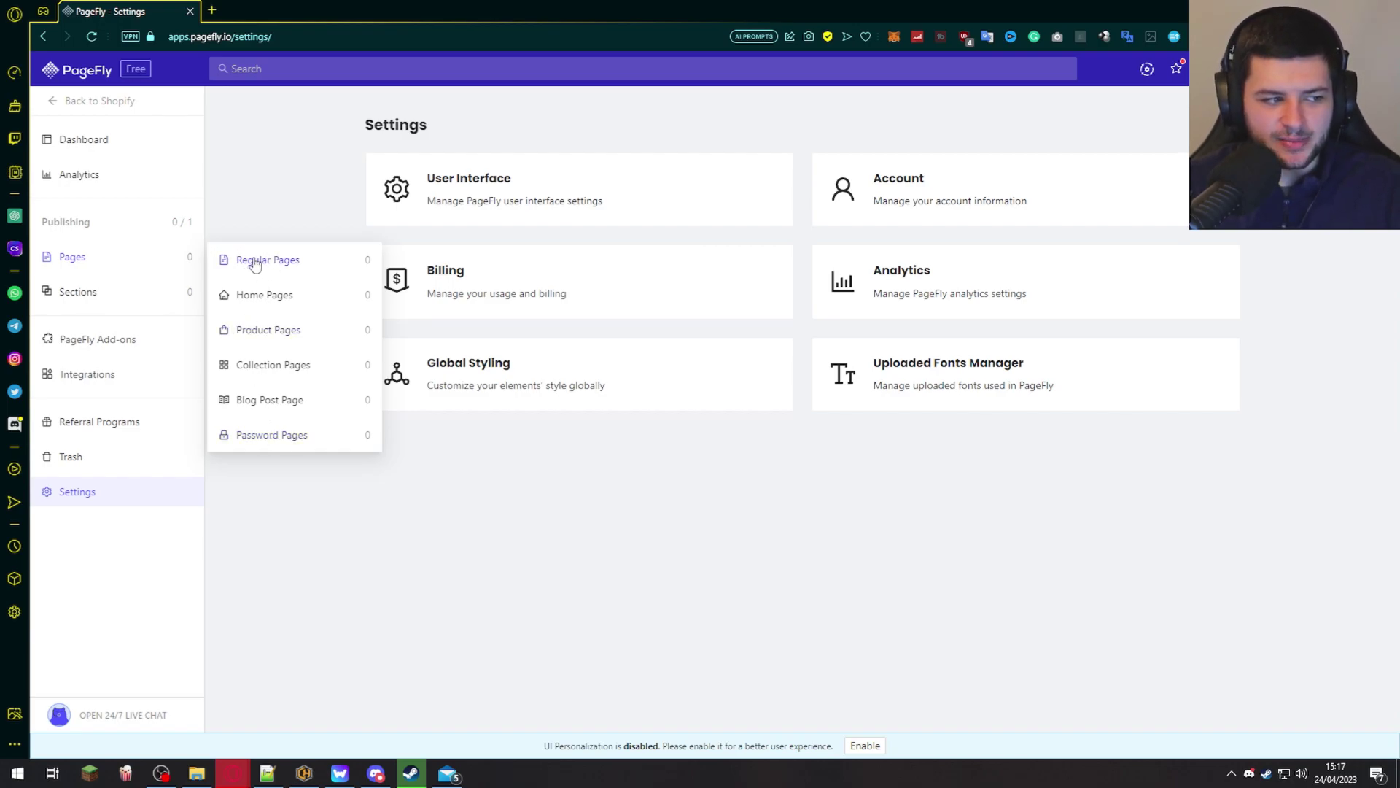
- Go to Product Pages and scroll through its template gallery
left_click(267, 333)
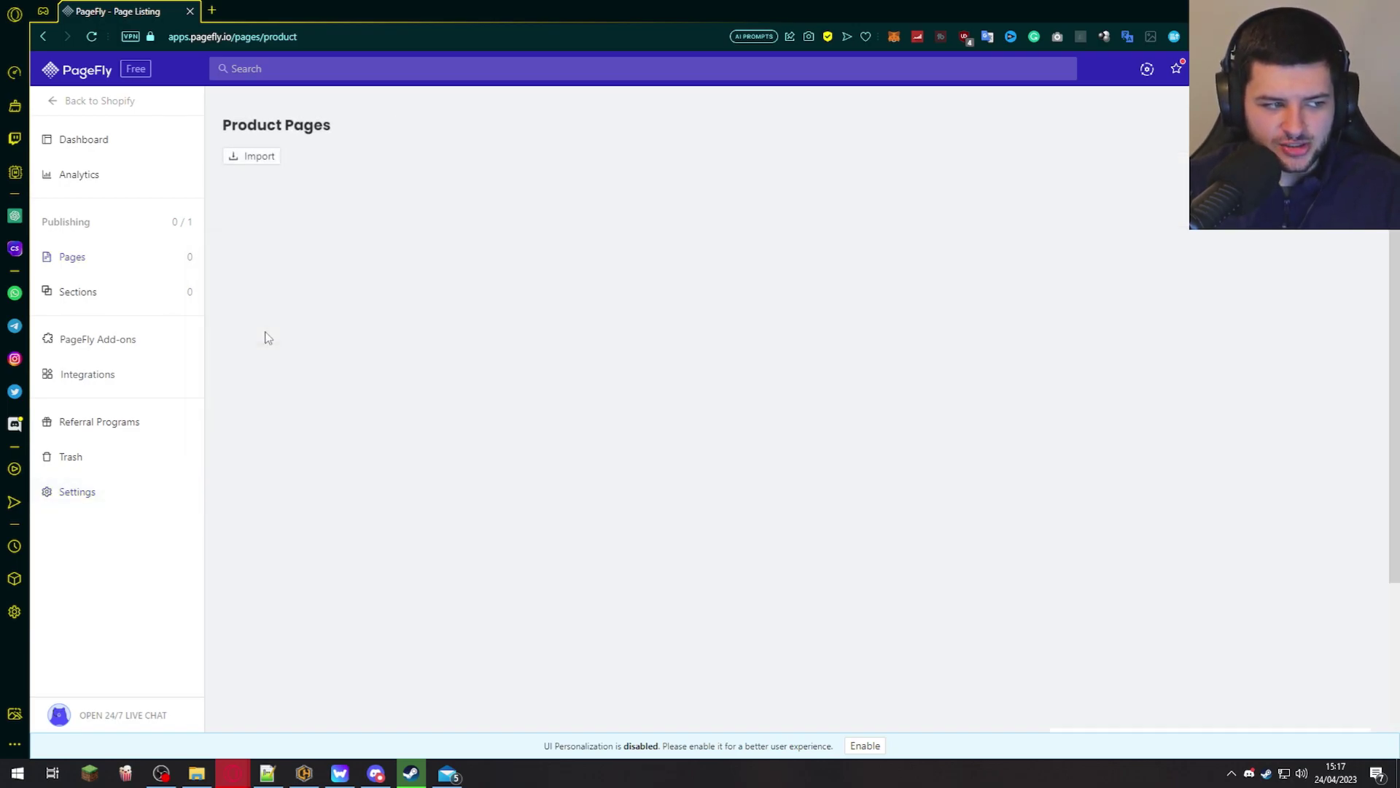
scroll(729, 339, "down", 1)
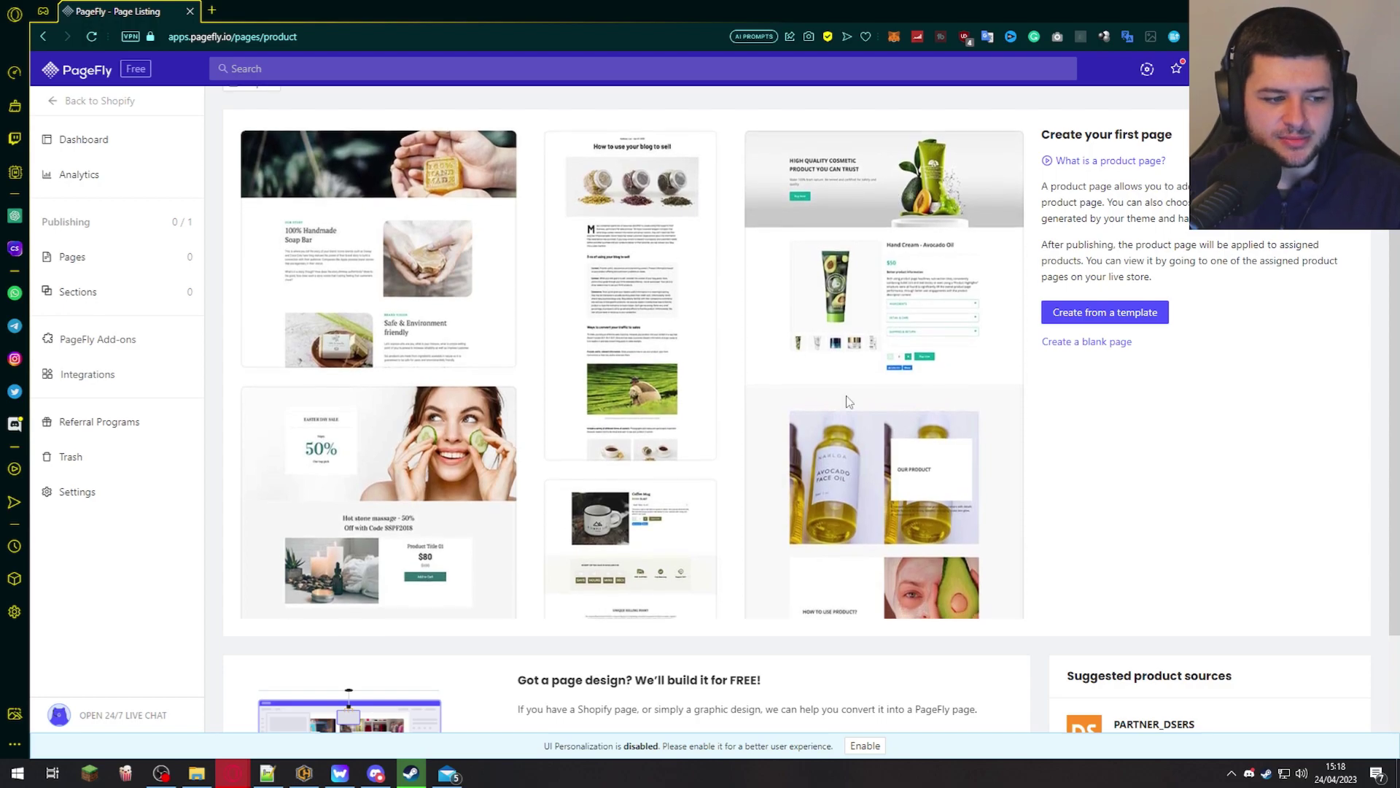
scroll(787, 512, "down", 1)
scroll(788, 512, "up", 1)
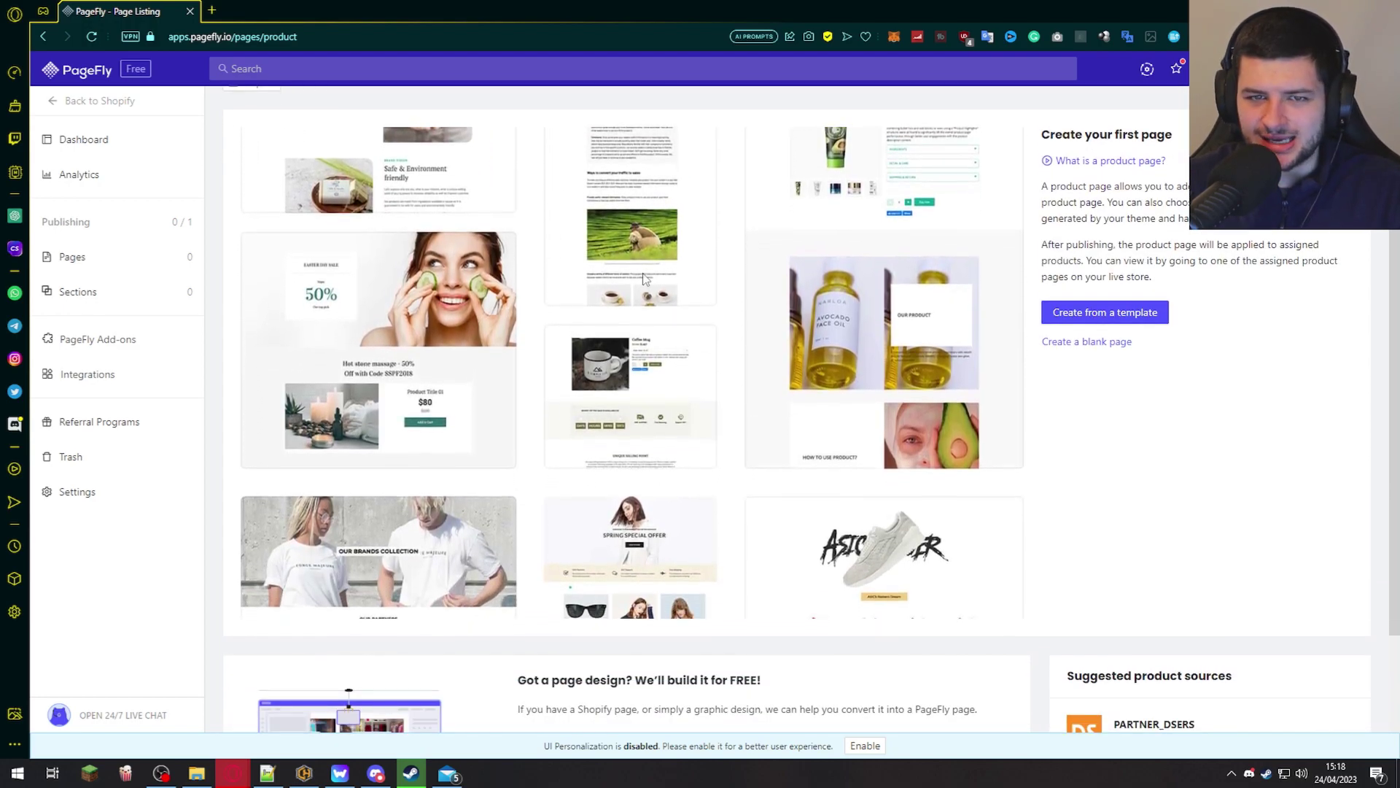
scroll(787, 323, "up", 1)
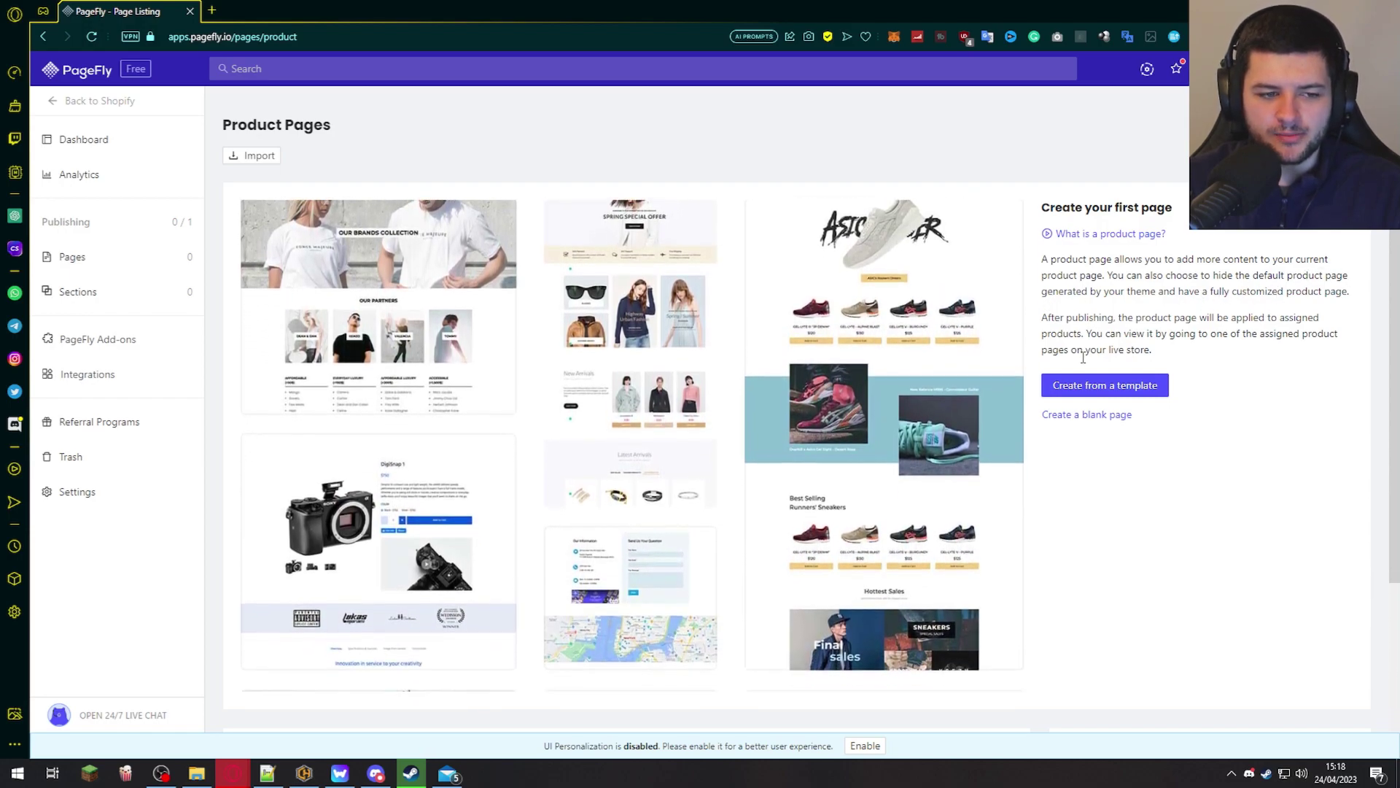
- Start a product page from a template and scroll the template grid to Ella
left_click(1100, 386)
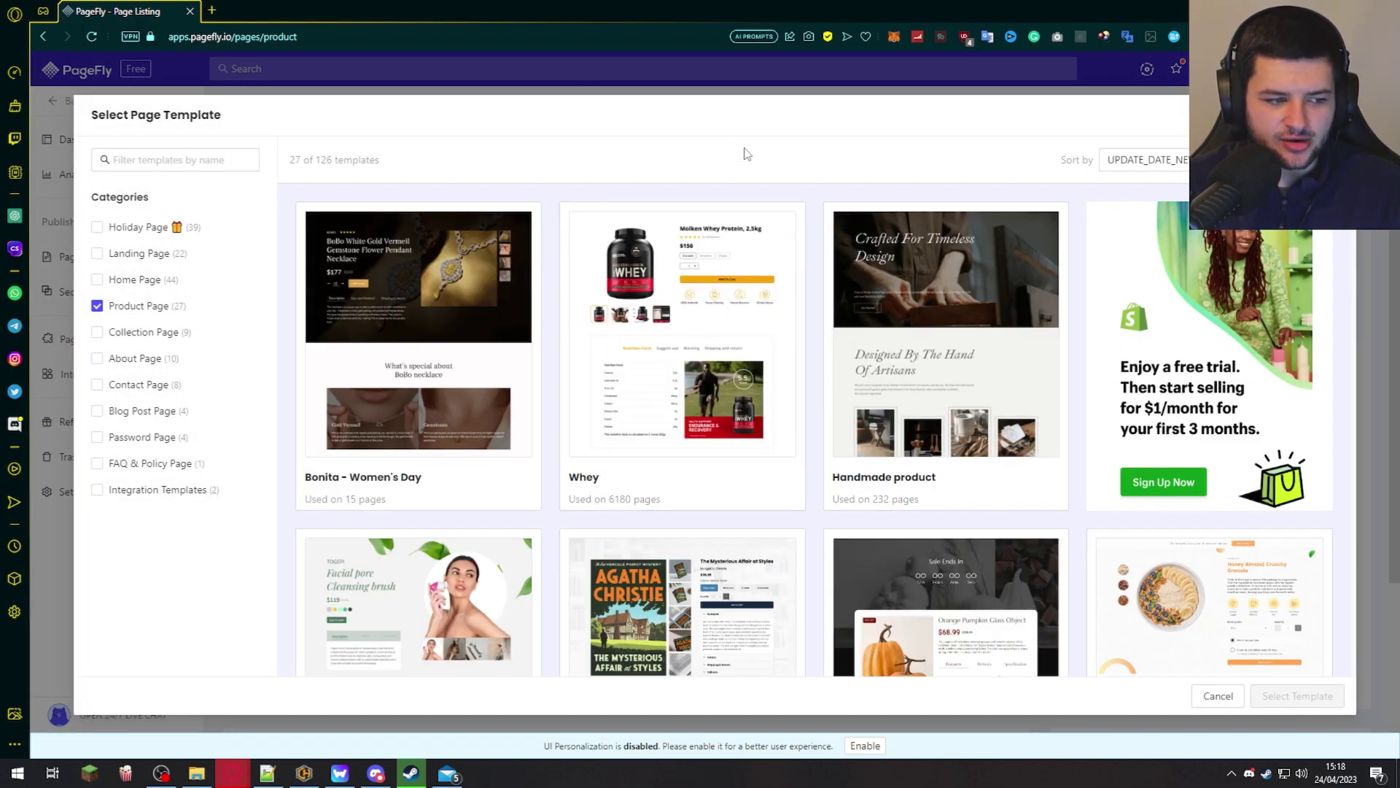
scroll(803, 274, "down", 10)
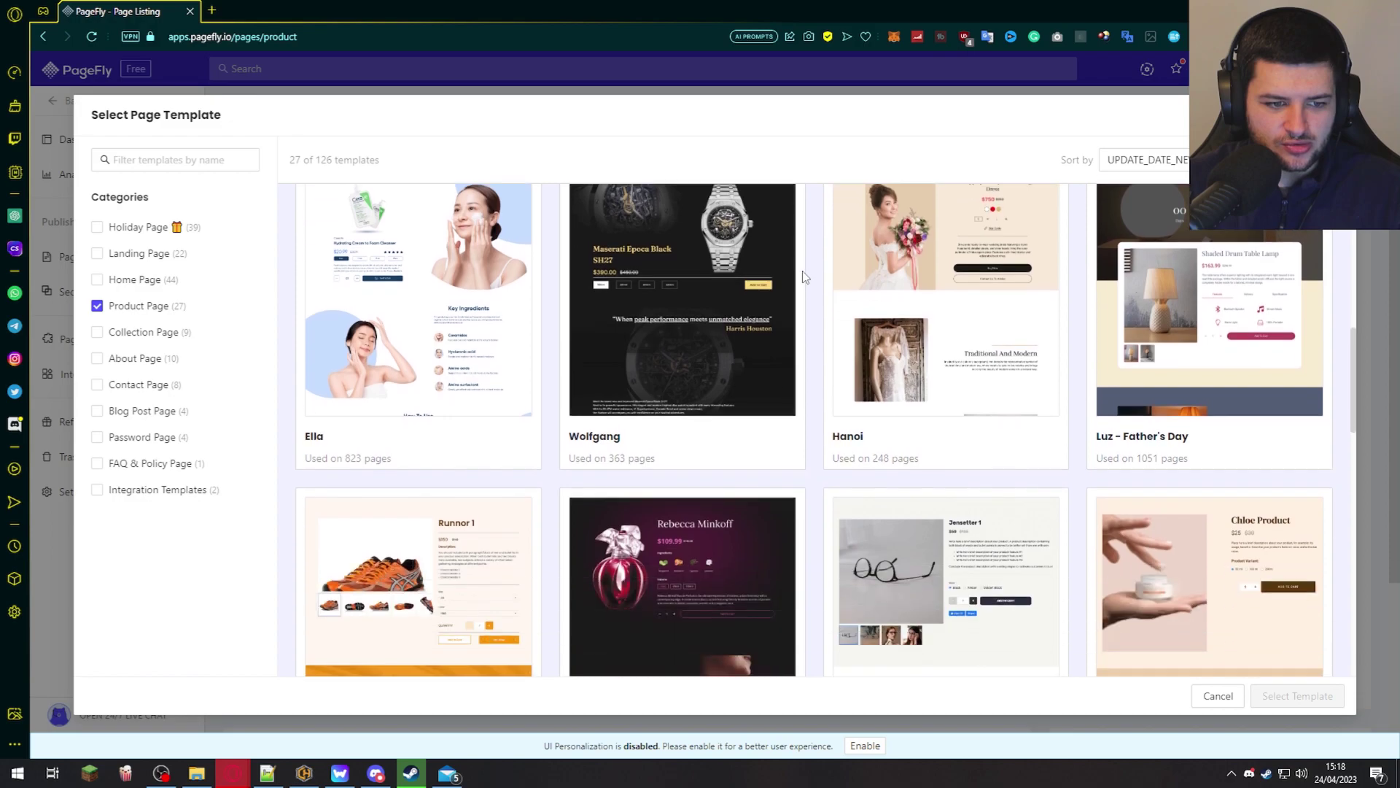
scroll(803, 277, "up", 2)
scroll(809, 281, "down", 3)
scroll(822, 285, "up", 5)
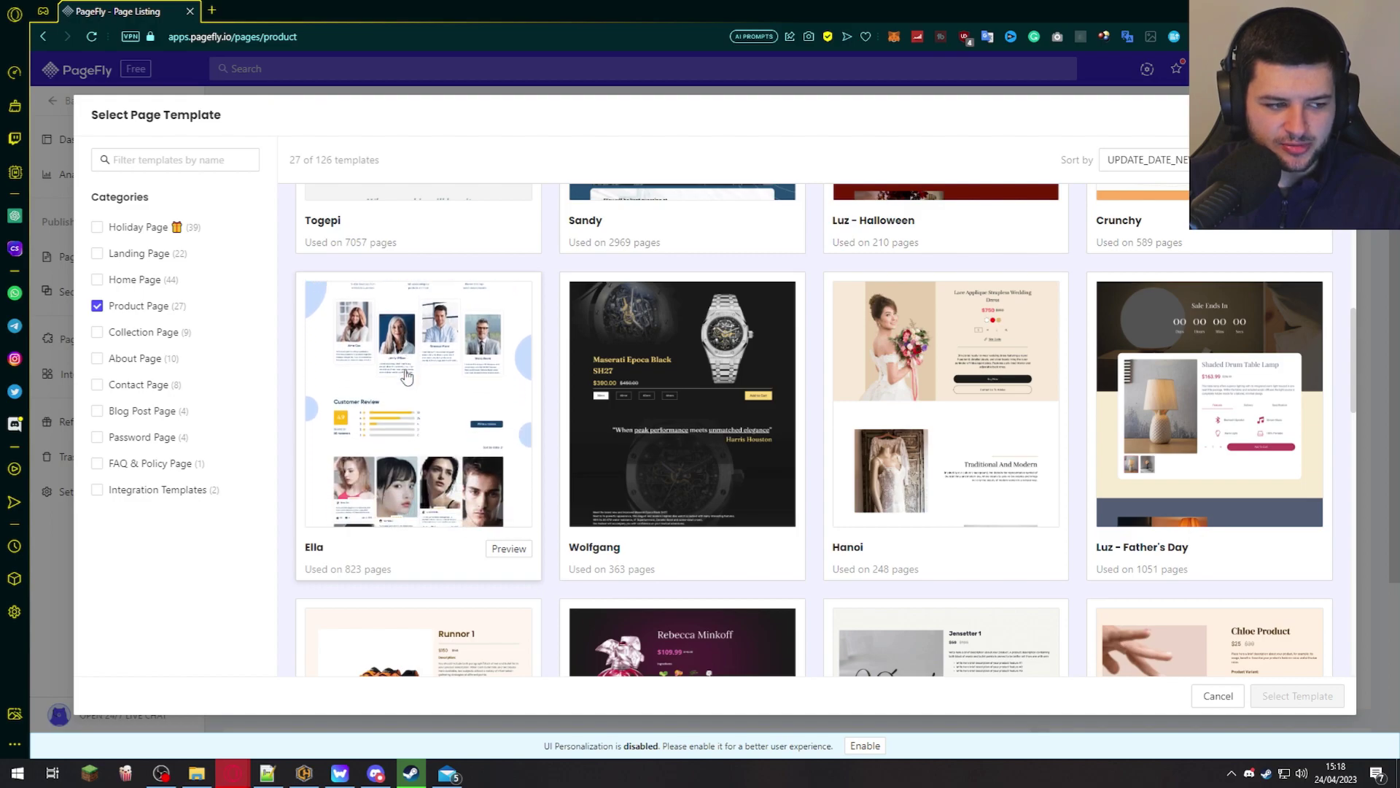
scroll(454, 343, "down", 1)
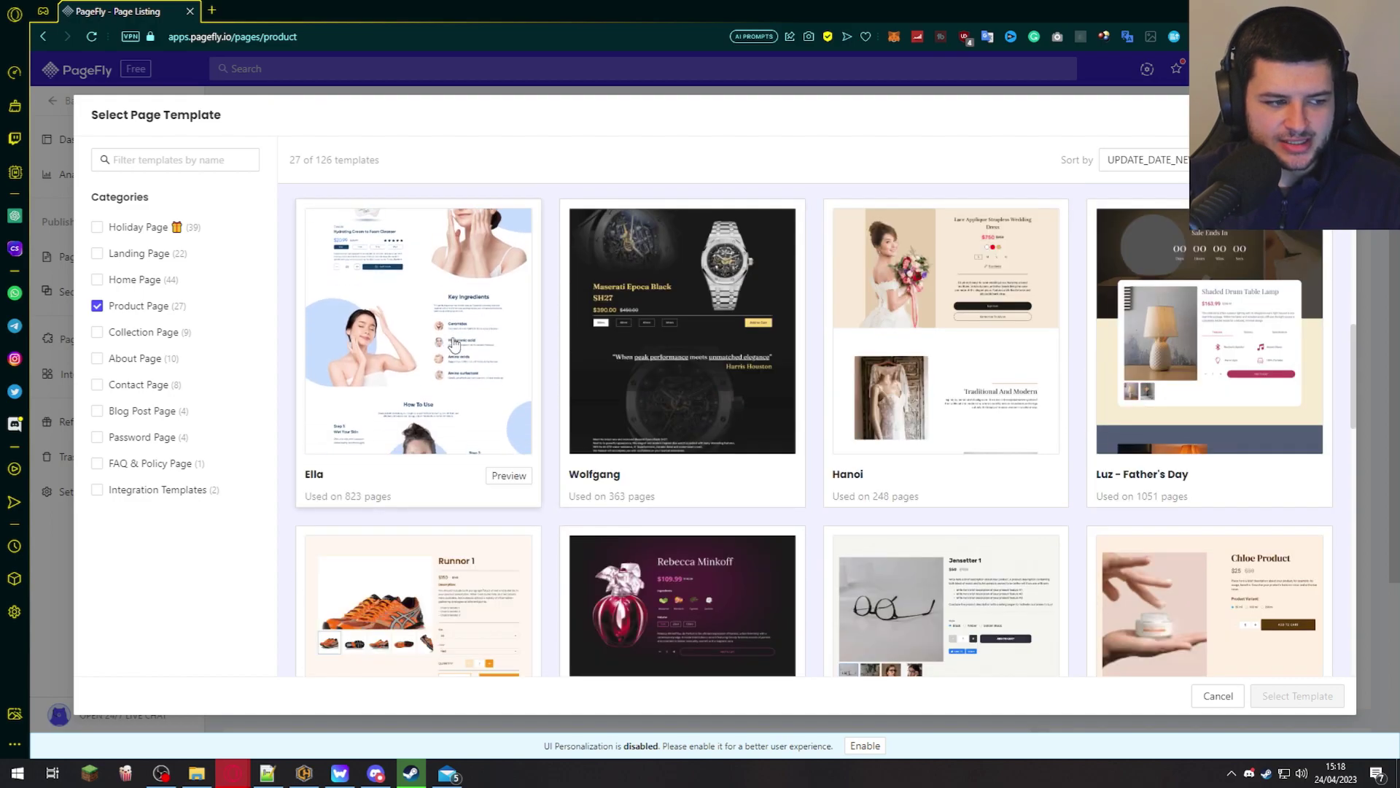
- Preview the Ella template and try its size options, ending on 19 oz
left_click(509, 476)
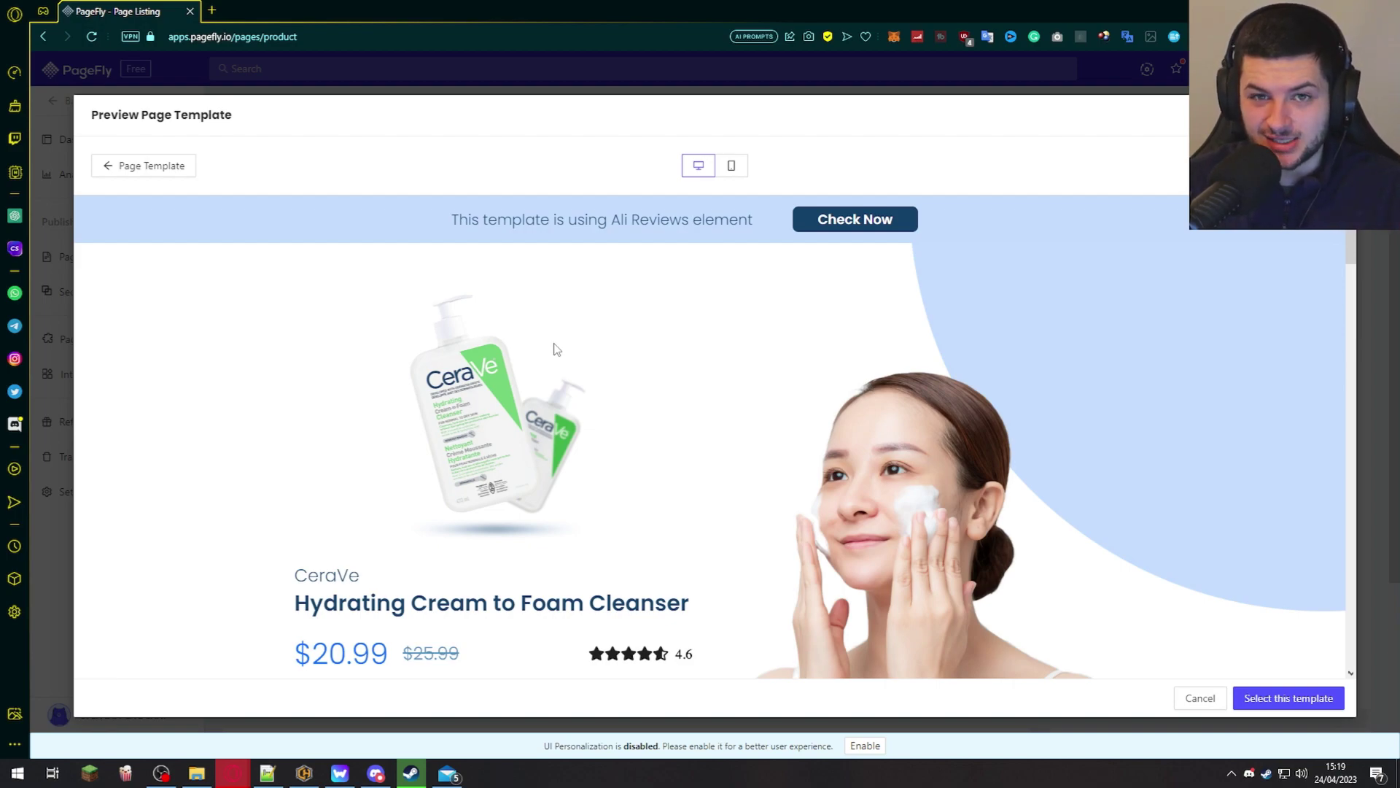
scroll(840, 401, "down", 3)
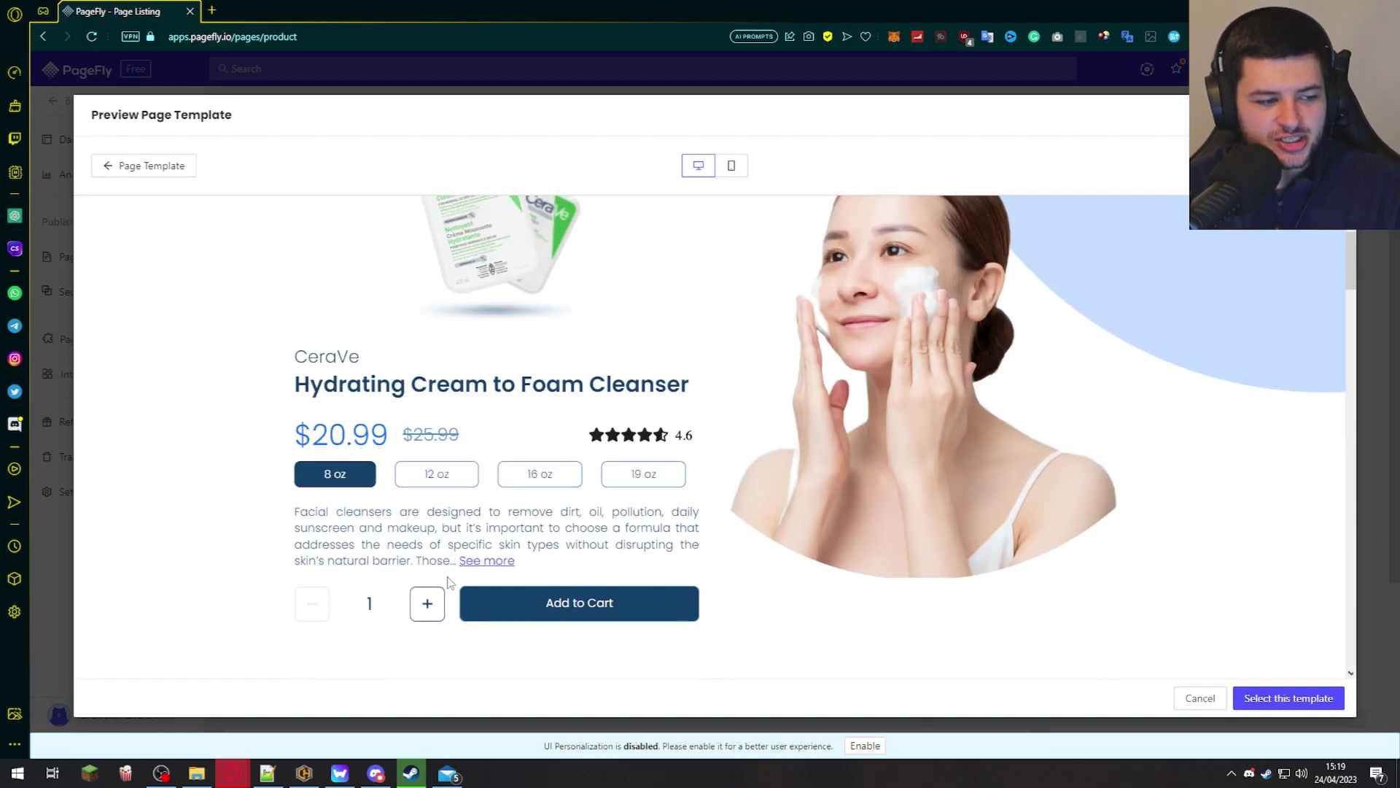
left_click(427, 470)
left_click(554, 470)
left_click(664, 481)
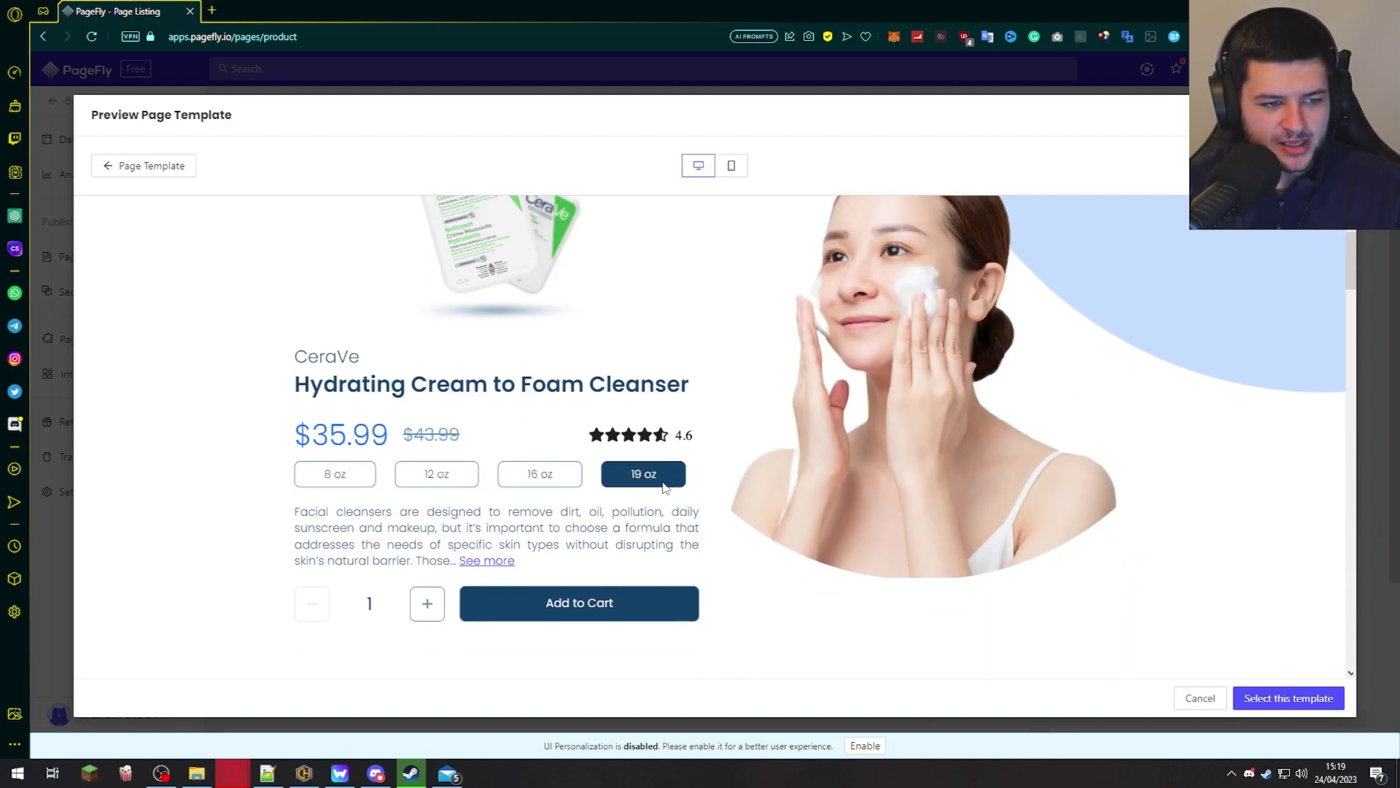
- Scroll through the sections of the CeraVe cleanser preview
scroll(943, 464, "up", 2)
scroll(943, 464, "down", 1)
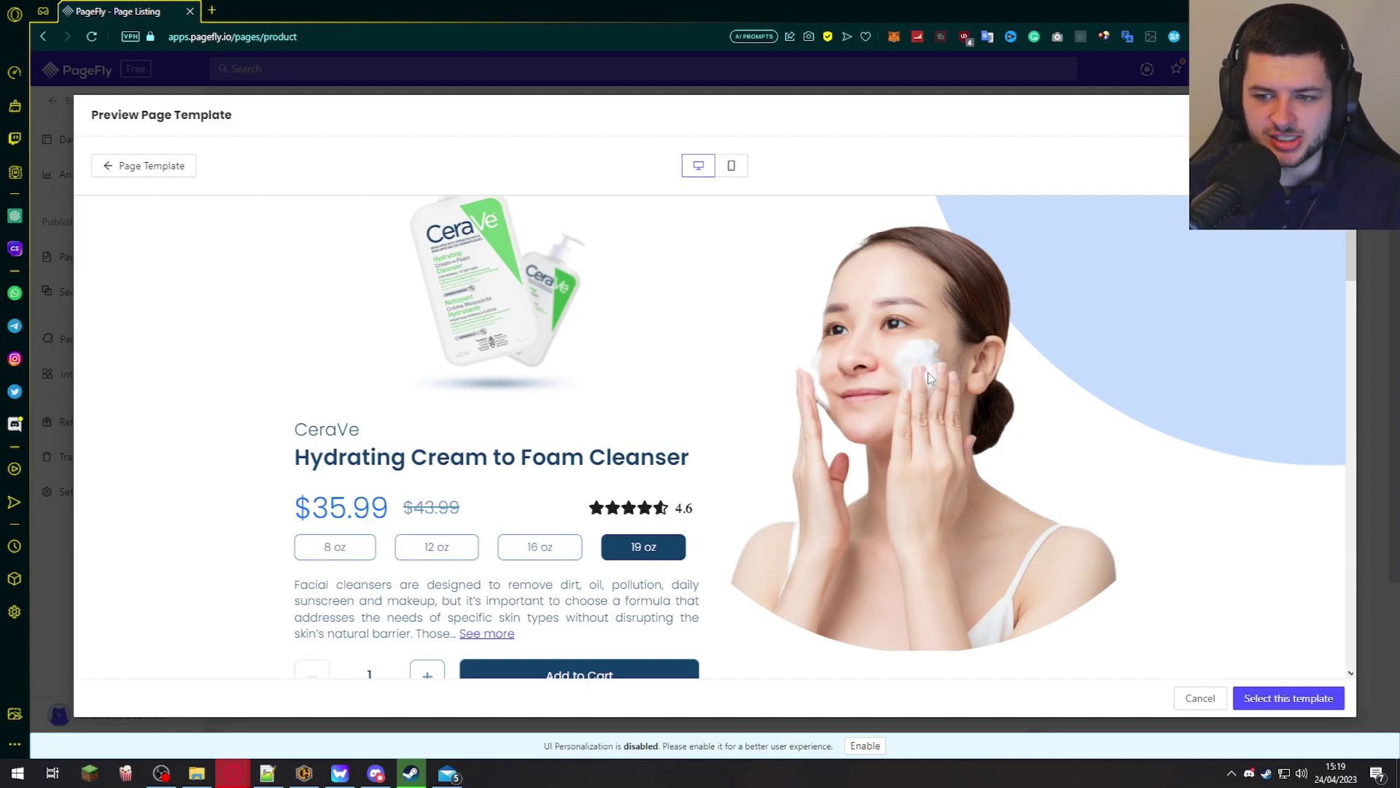
scroll(905, 408, "down", 5)
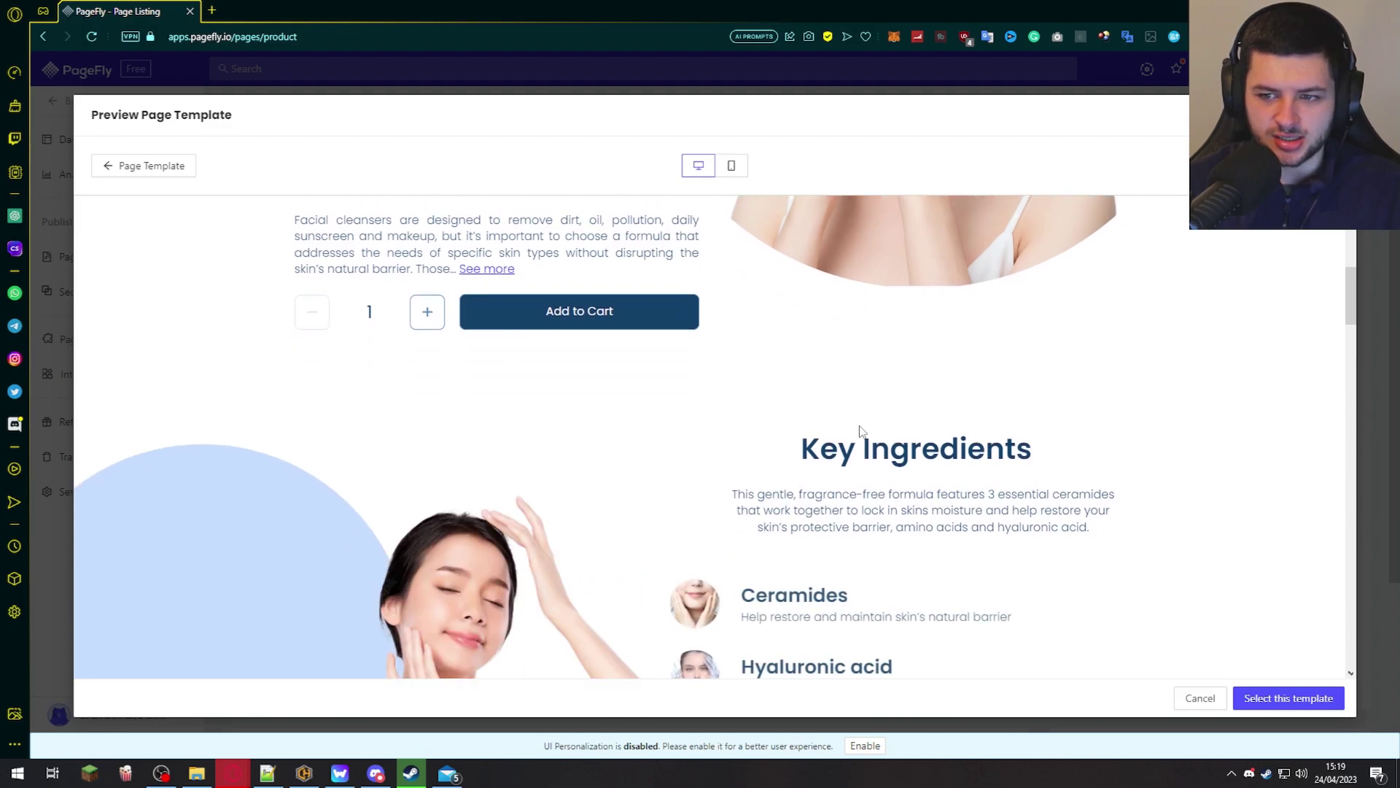
scroll(860, 432, "down", 3)
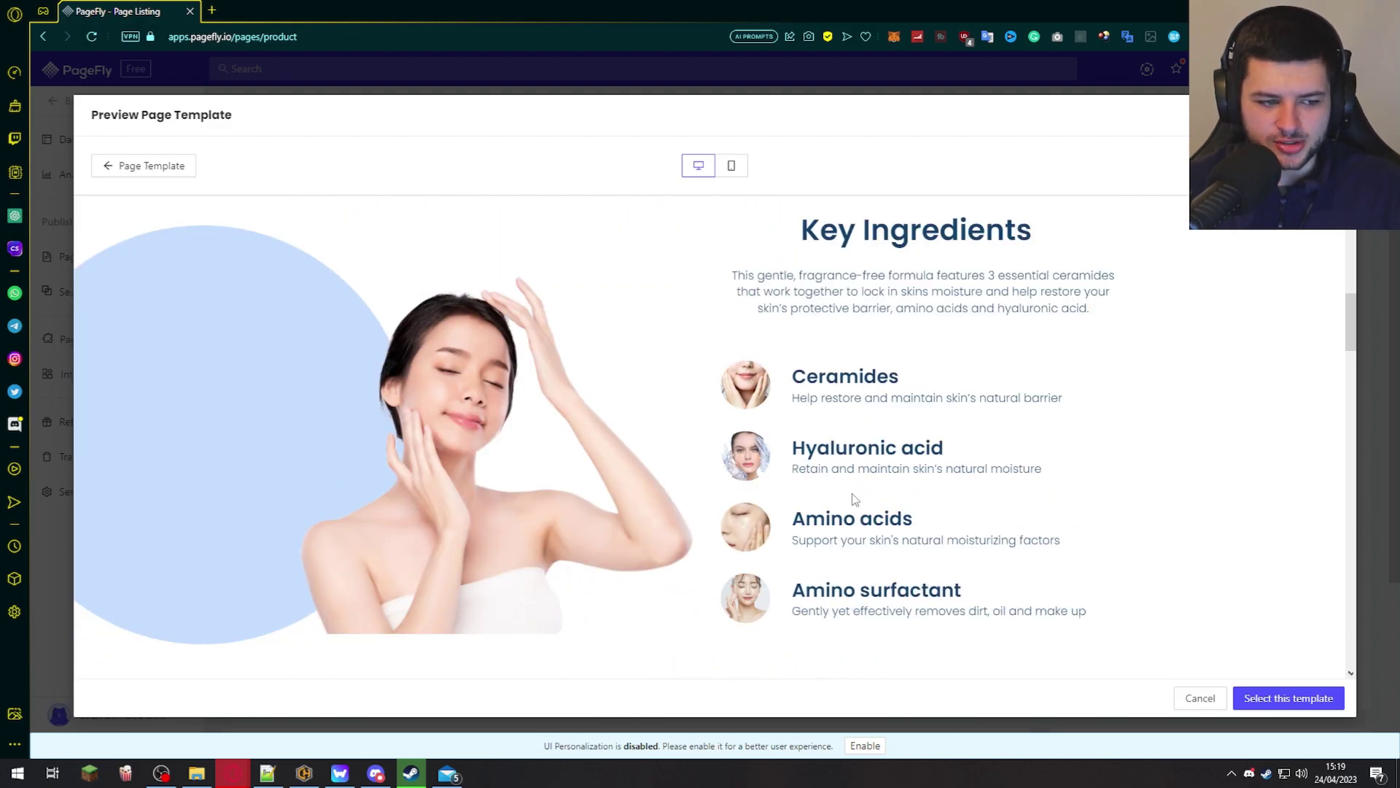
scroll(855, 499, "down", 10)
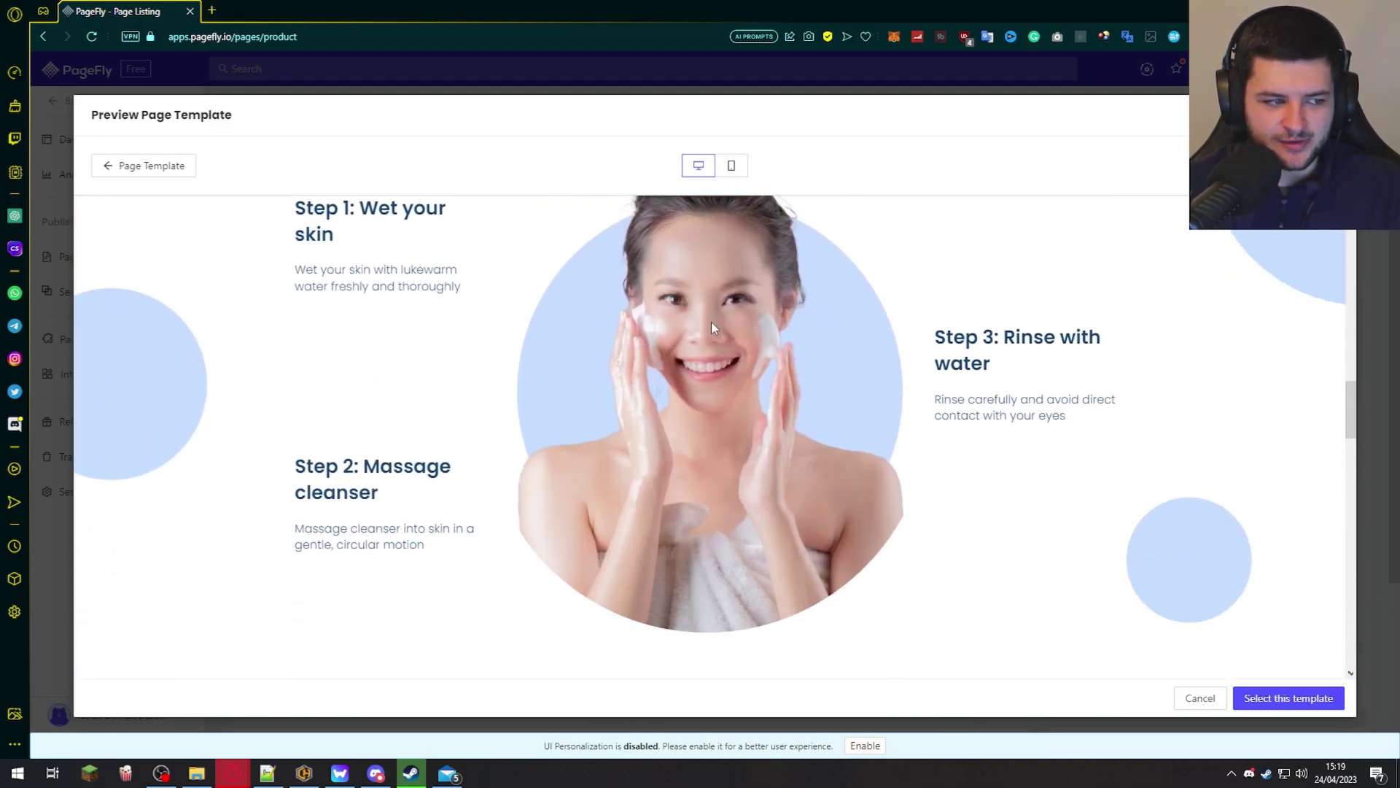
scroll(711, 322, "down", 10)
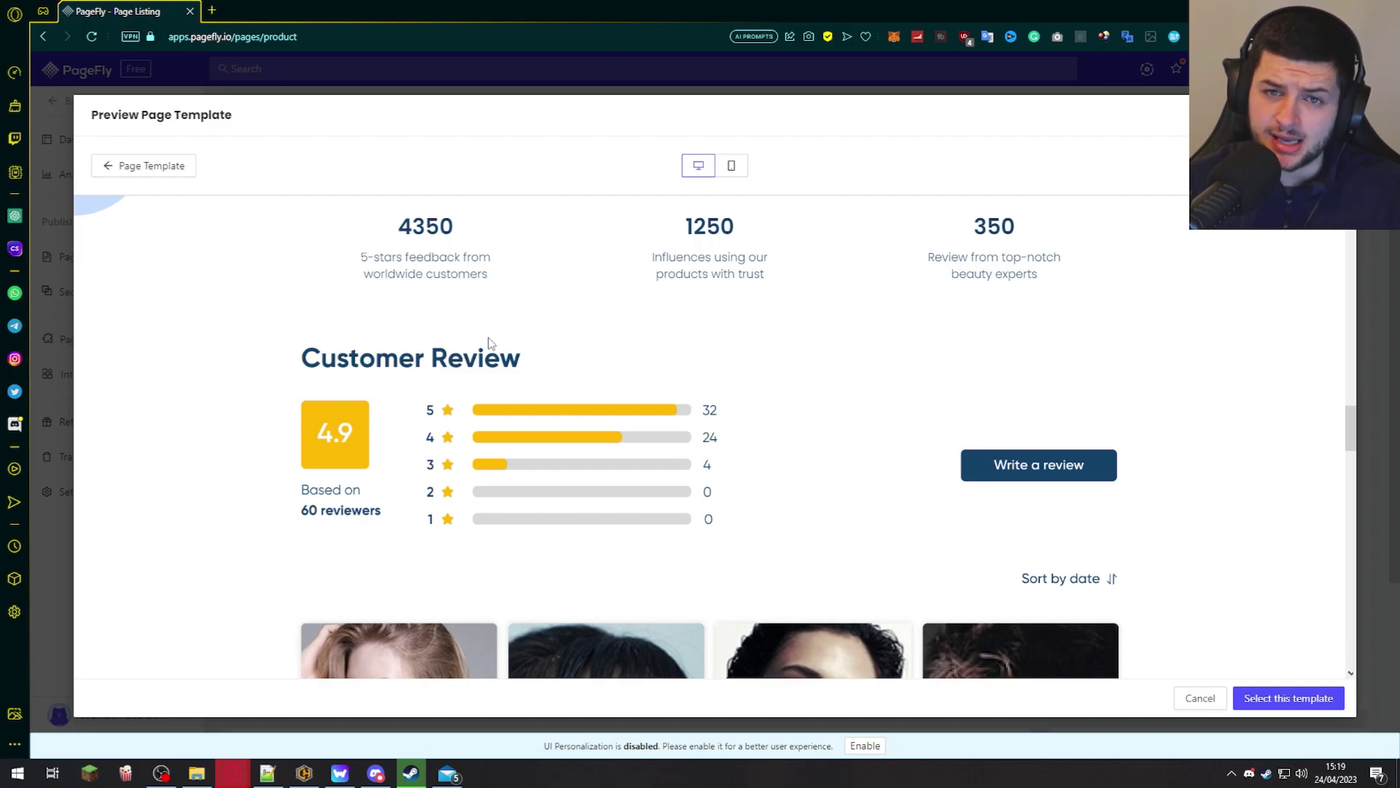
scroll(345, 383, "up", 20)
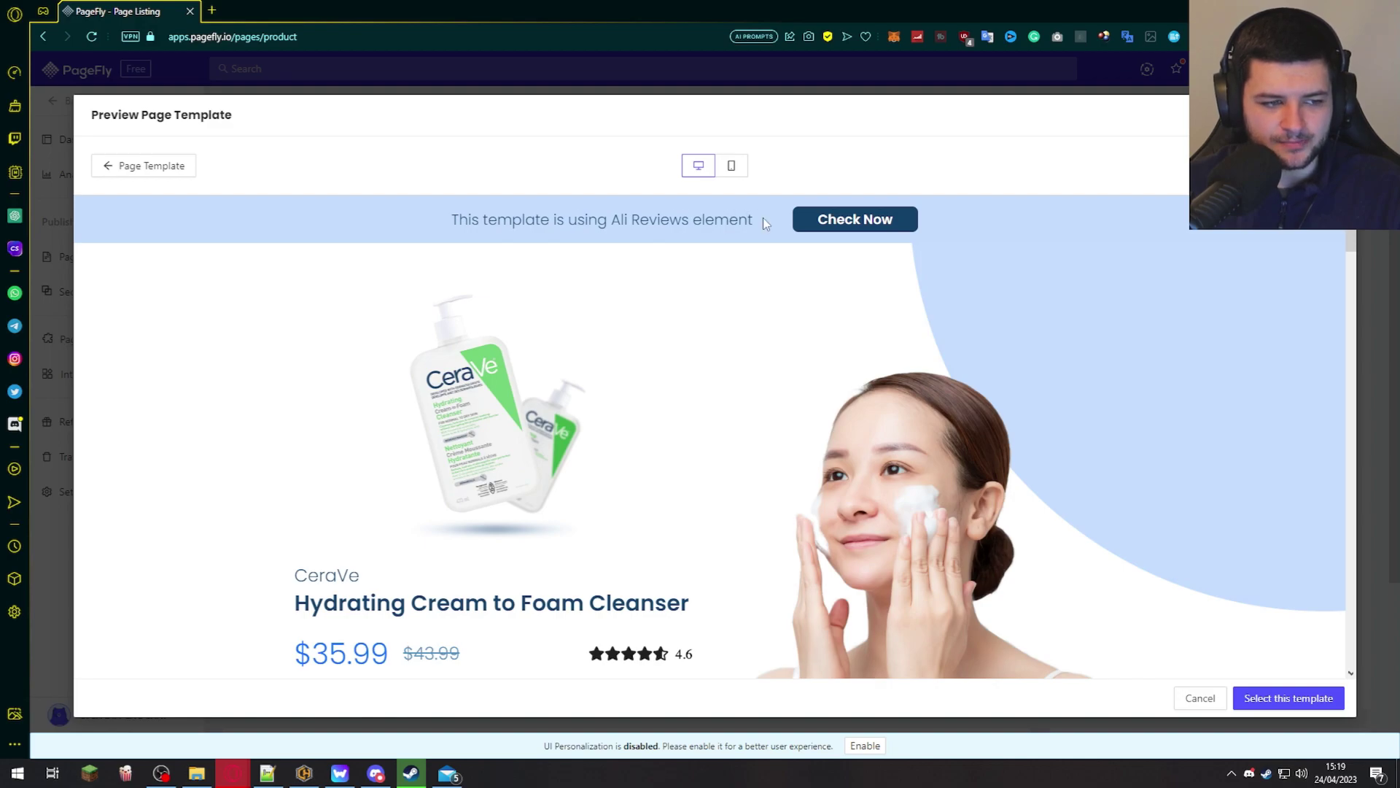
- Scroll the desktop preview, then switch to the mobile layout and scroll it
scroll(852, 222, "down", 15)
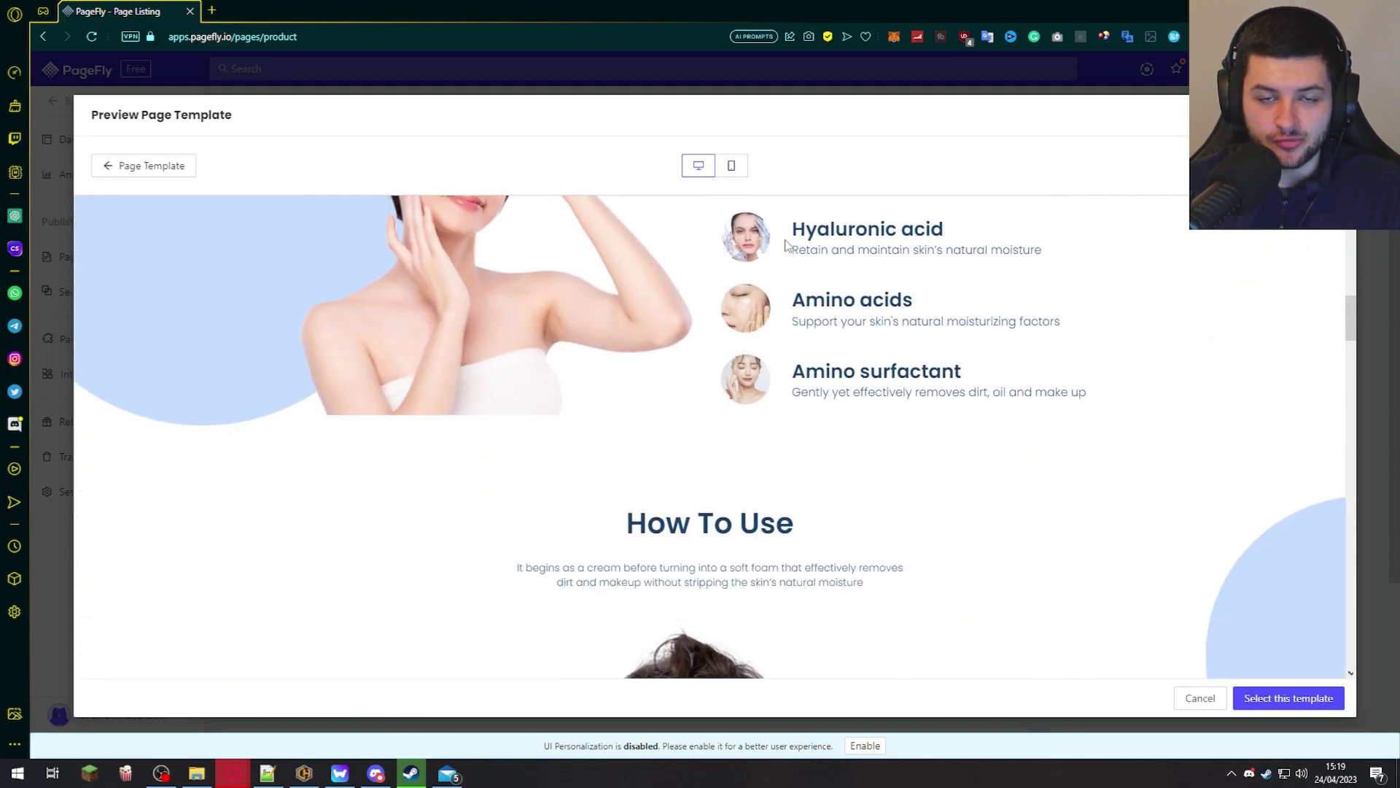
scroll(798, 349, "down", 5)
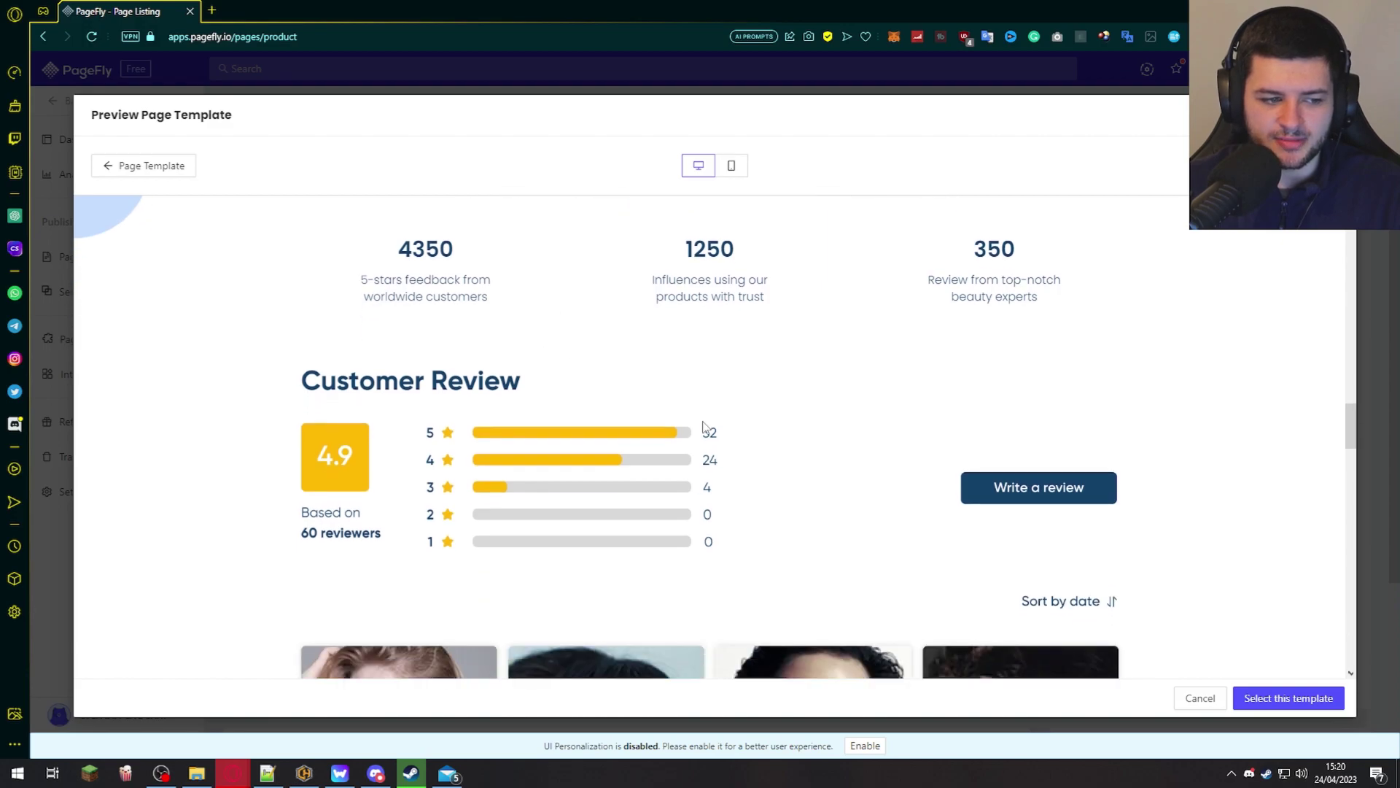
scroll(720, 414, "down", 3)
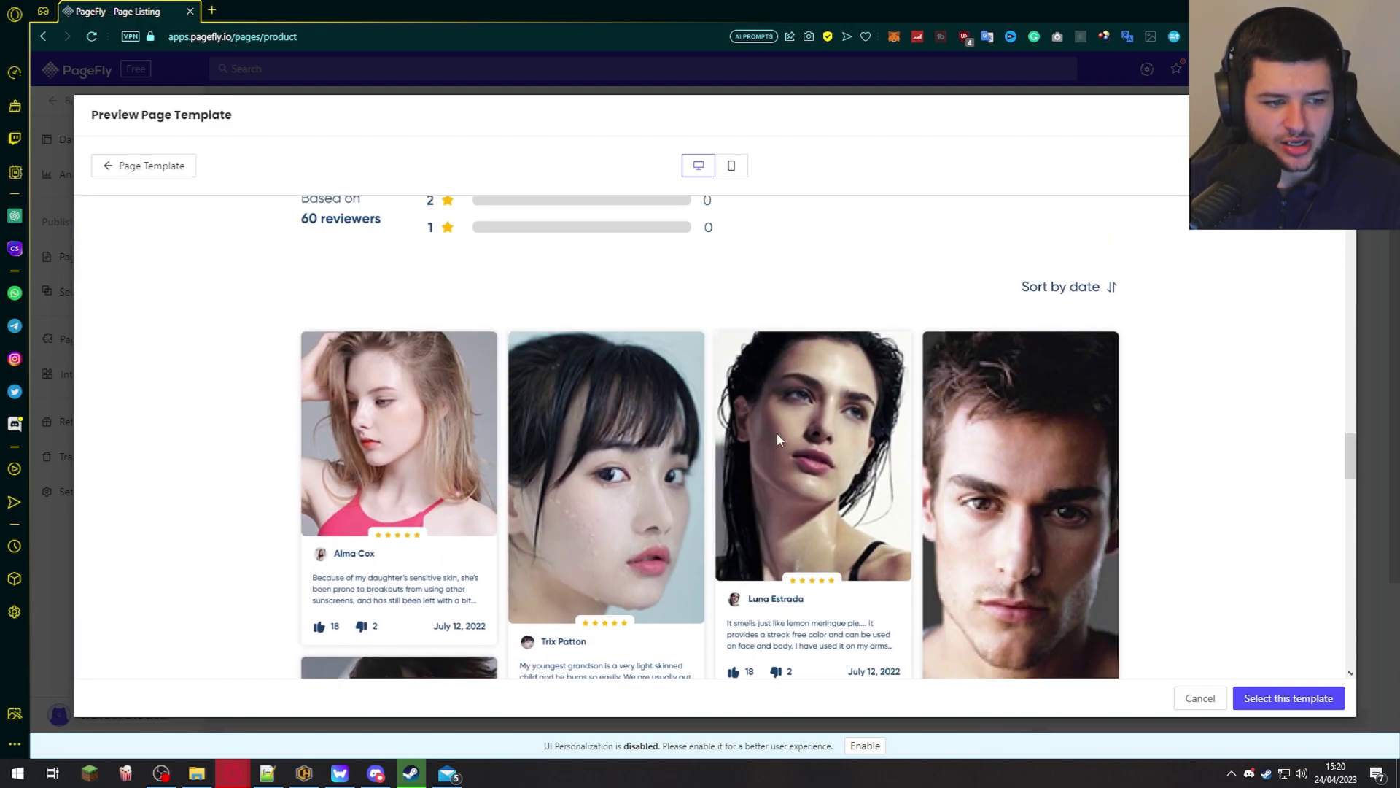
scroll(778, 437, "down", 8)
scroll(1020, 292, "up", 3)
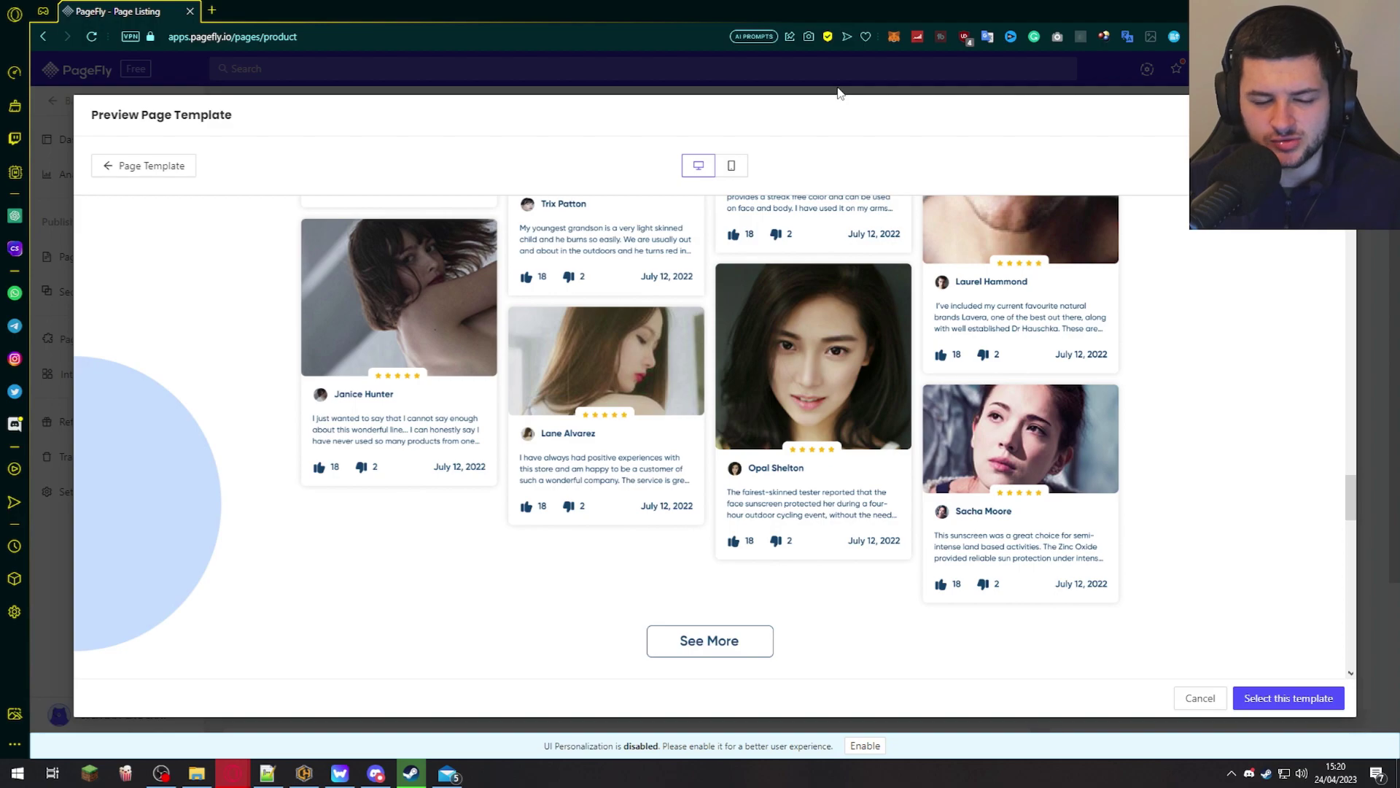
scroll(753, 453, "down", 15)
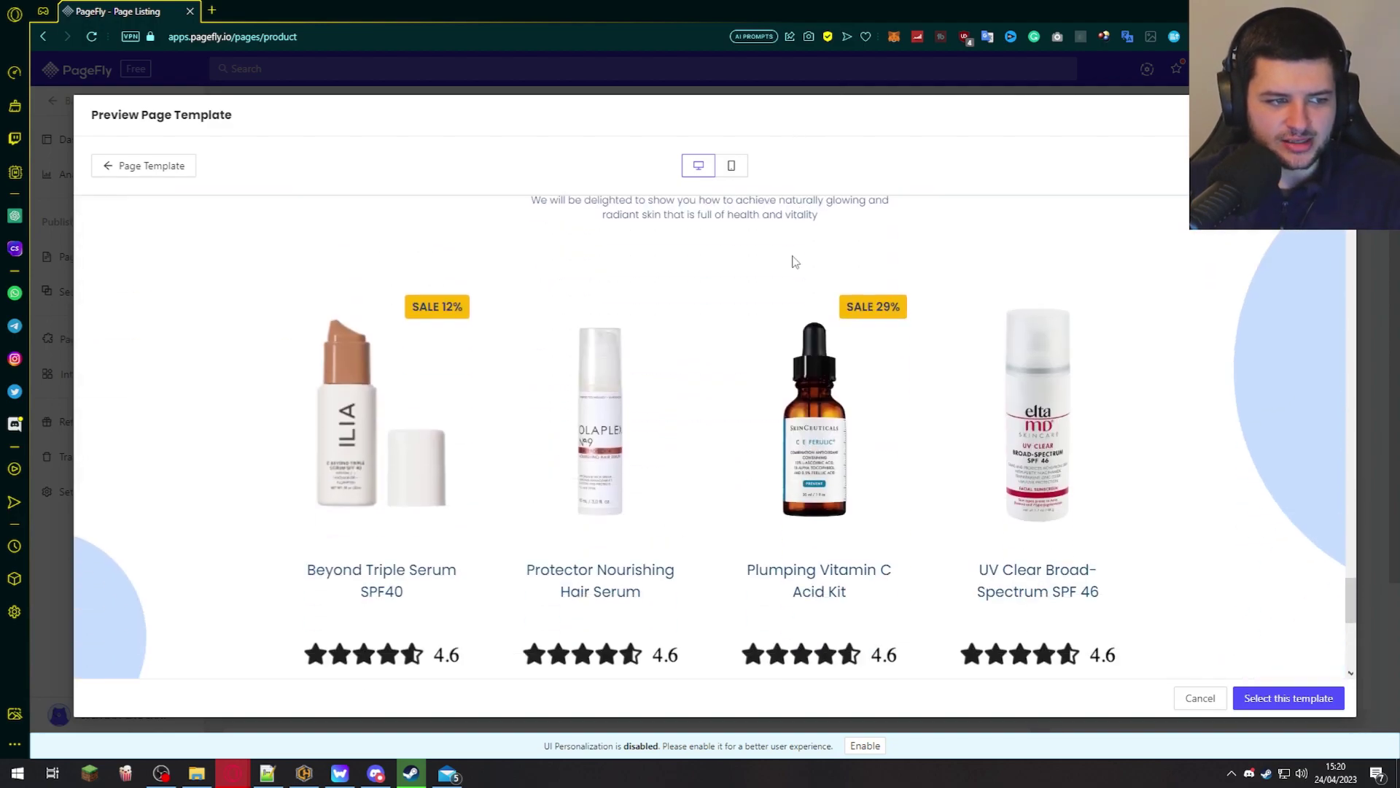
left_click(732, 168)
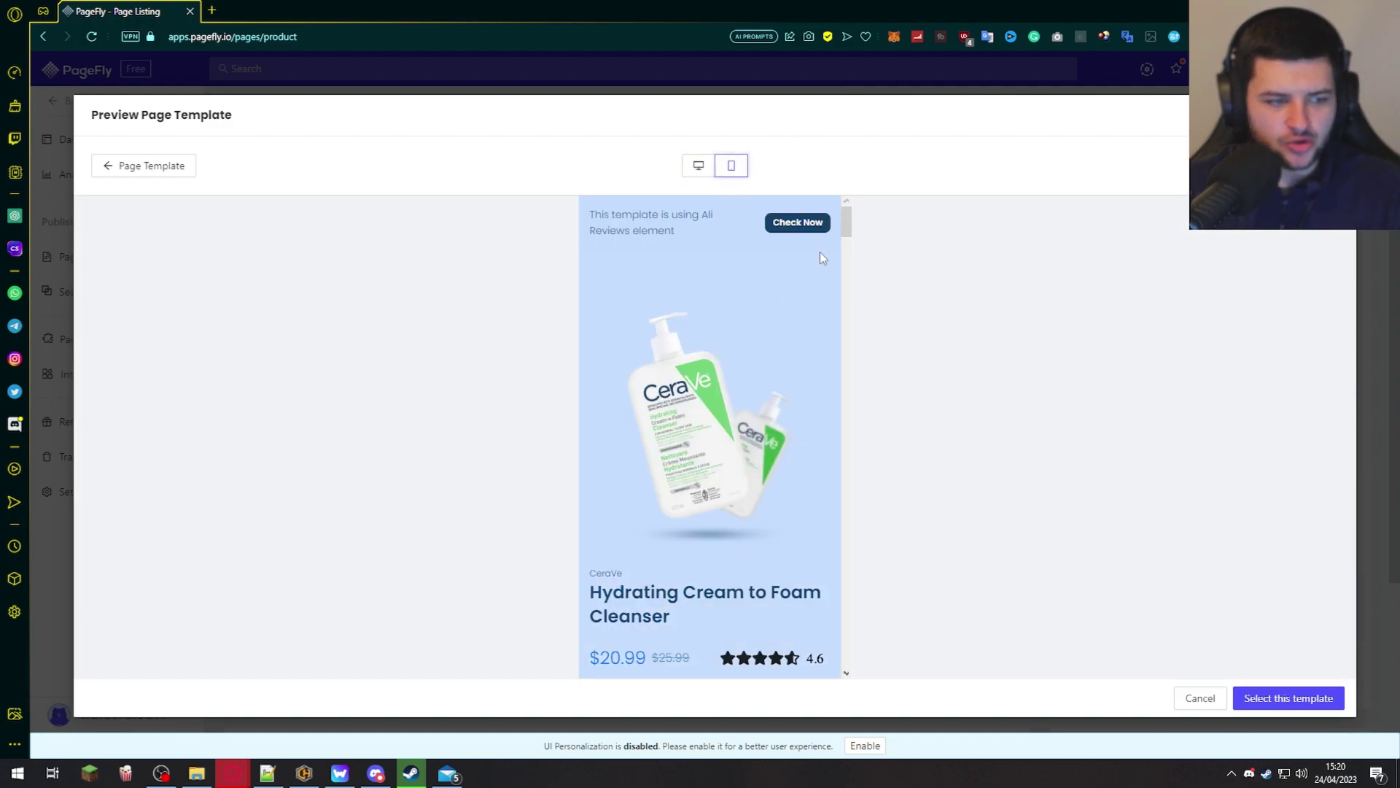
scroll(816, 243, "down", 15)
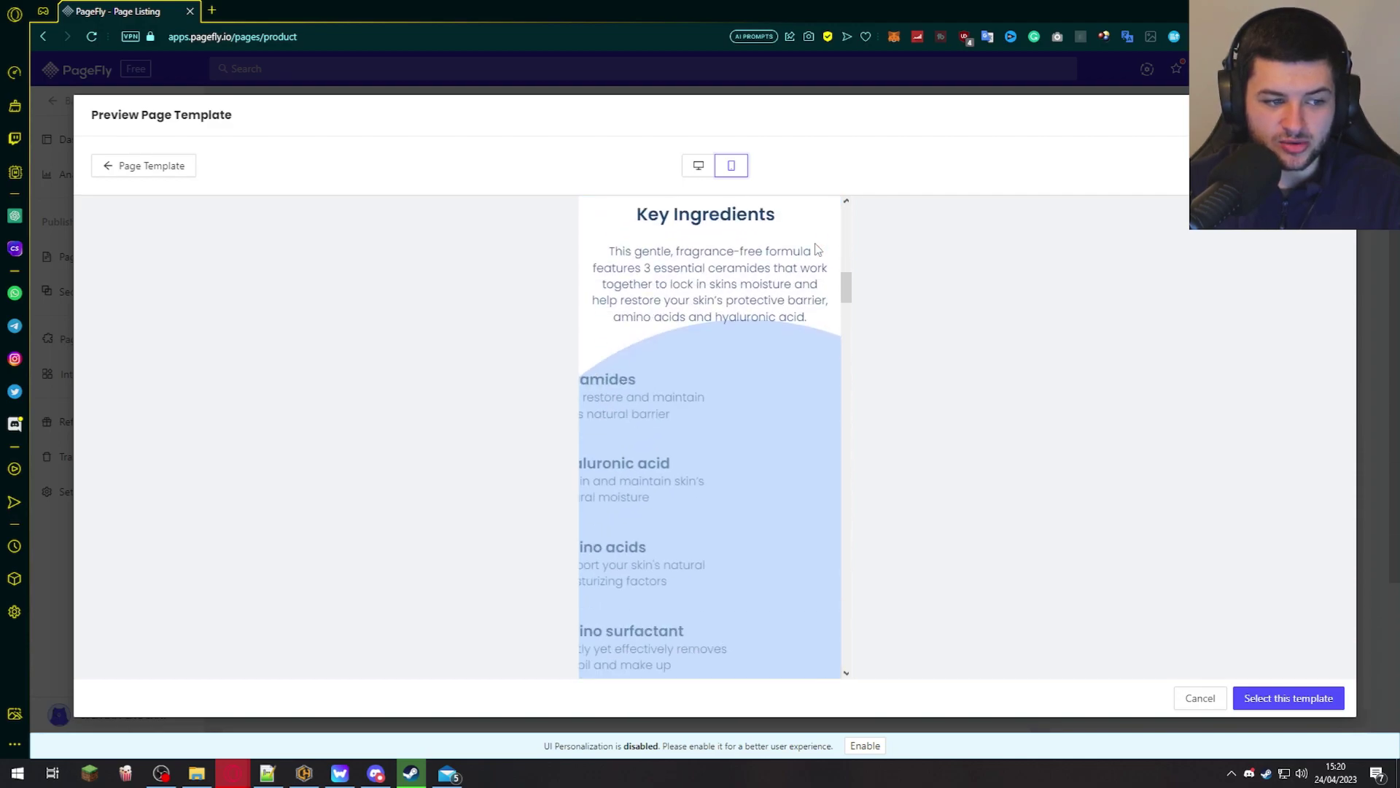
scroll(813, 243, "down", 10)
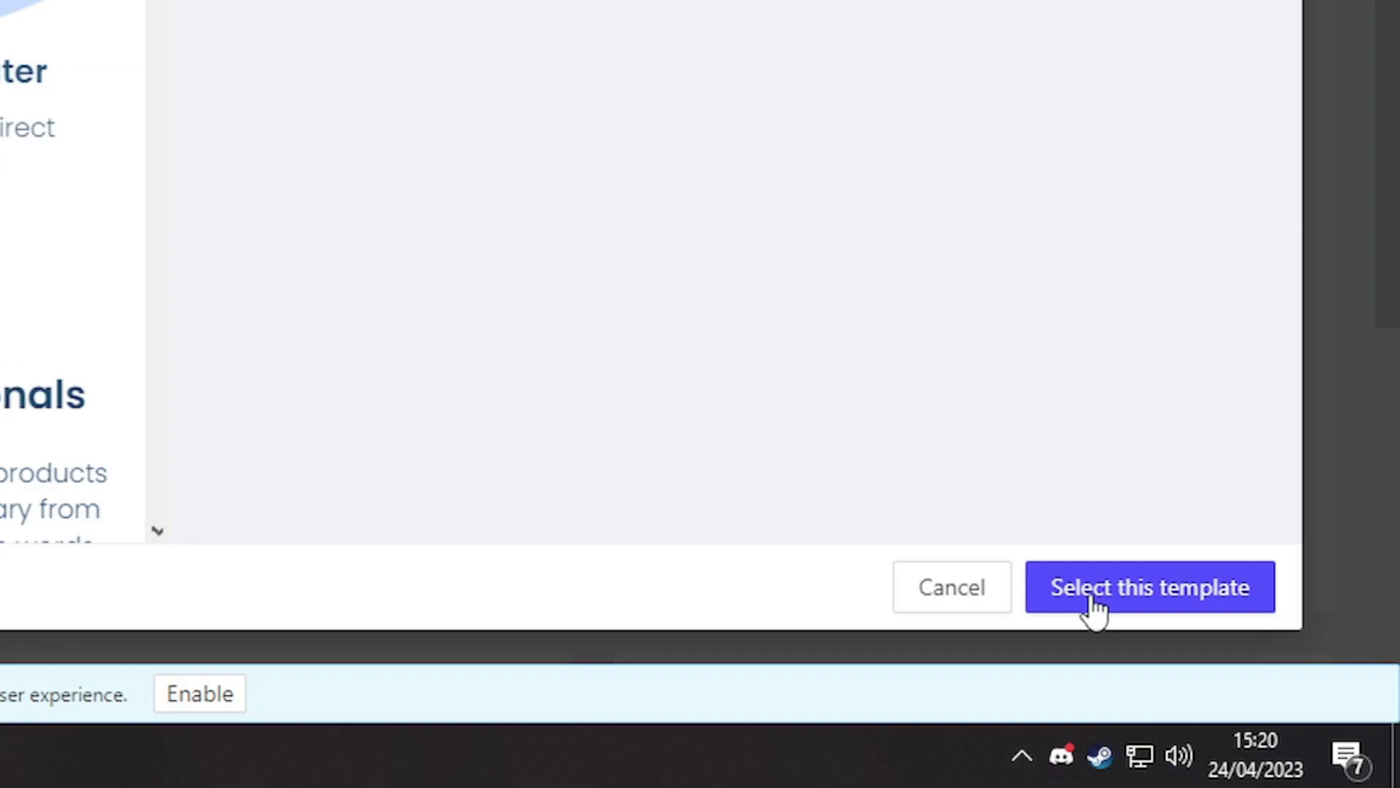
- Create the product page from Ella and select the notice banner row
left_click(1092, 591)
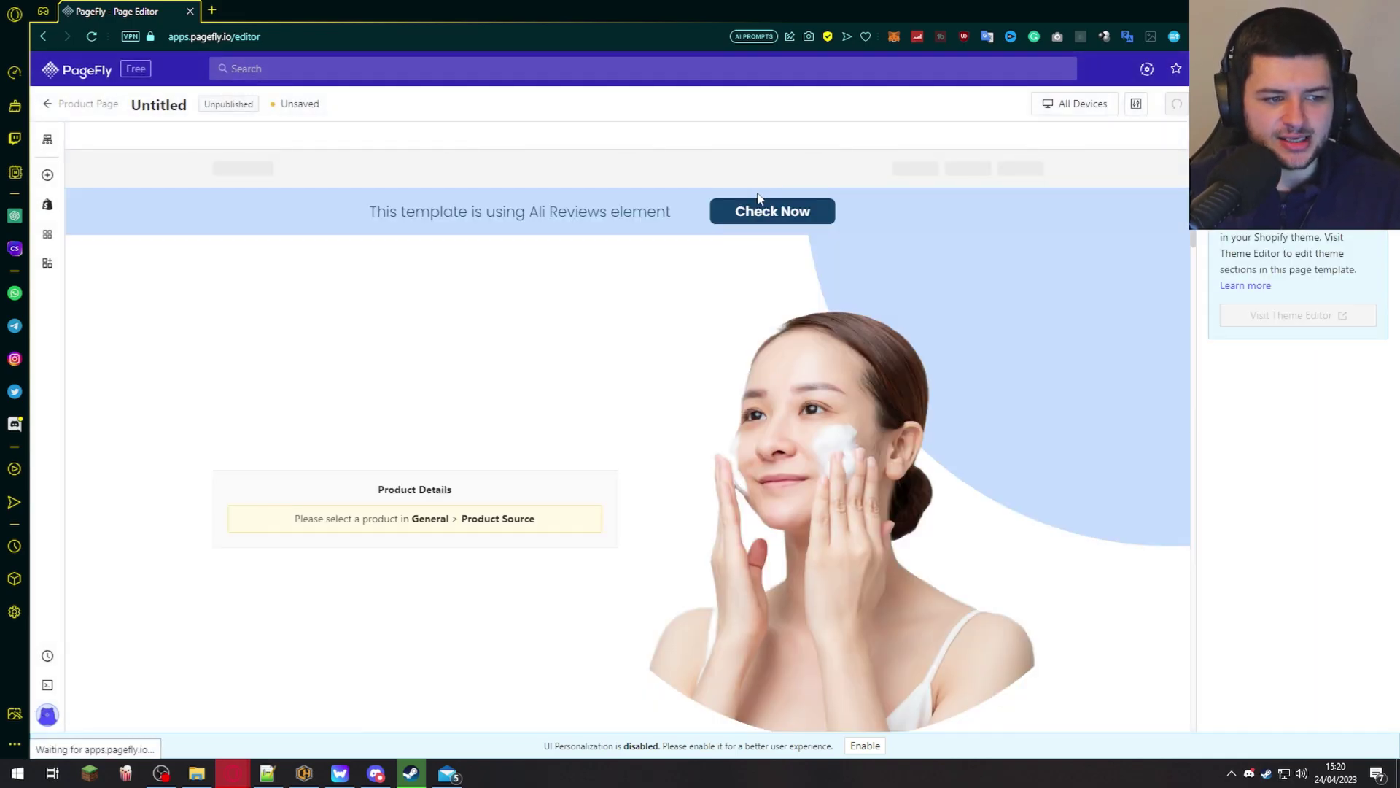
left_click(626, 269)
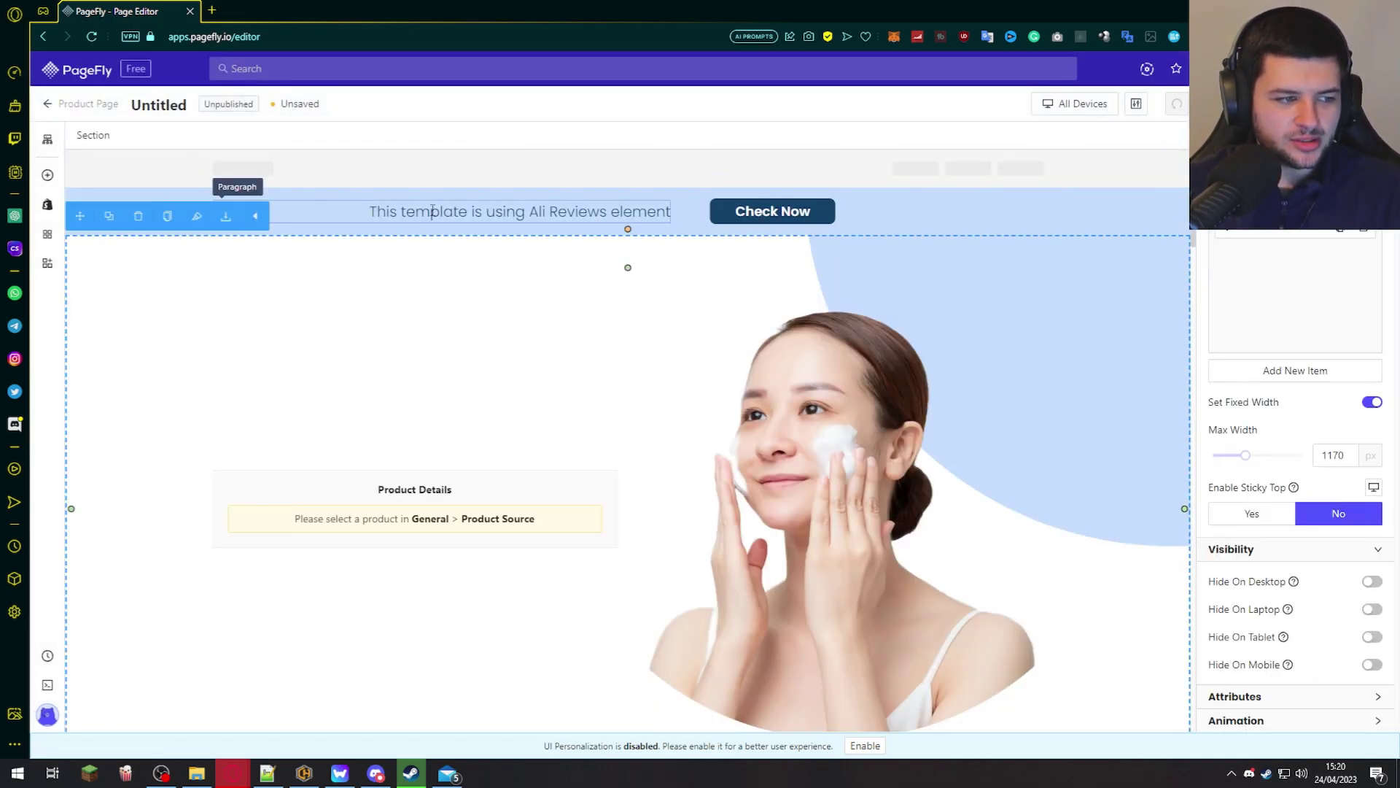
left_click(992, 227)
- Delete the Check Now column, the notice text, the empty column and the banner row
left_click(952, 210)
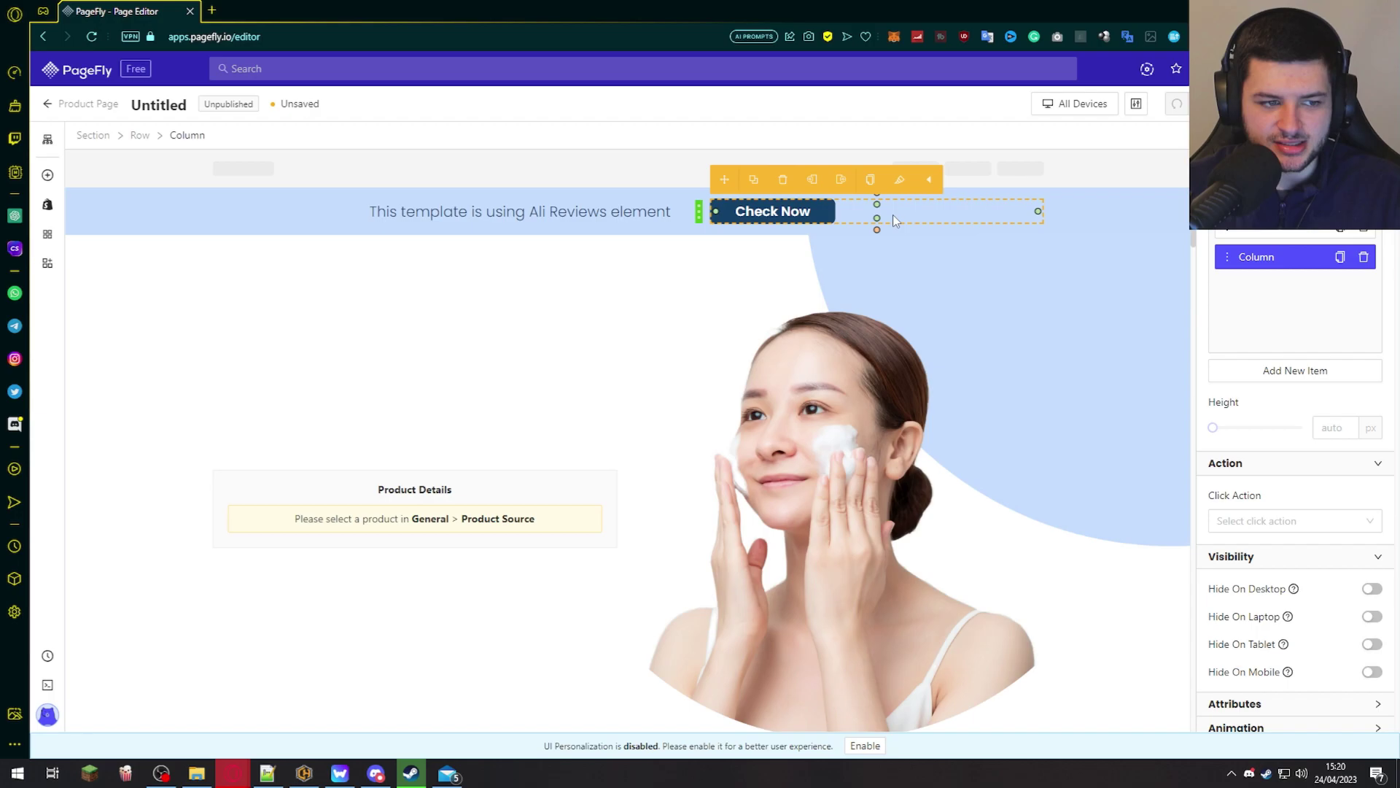
key("Delete")
left_click(802, 215)
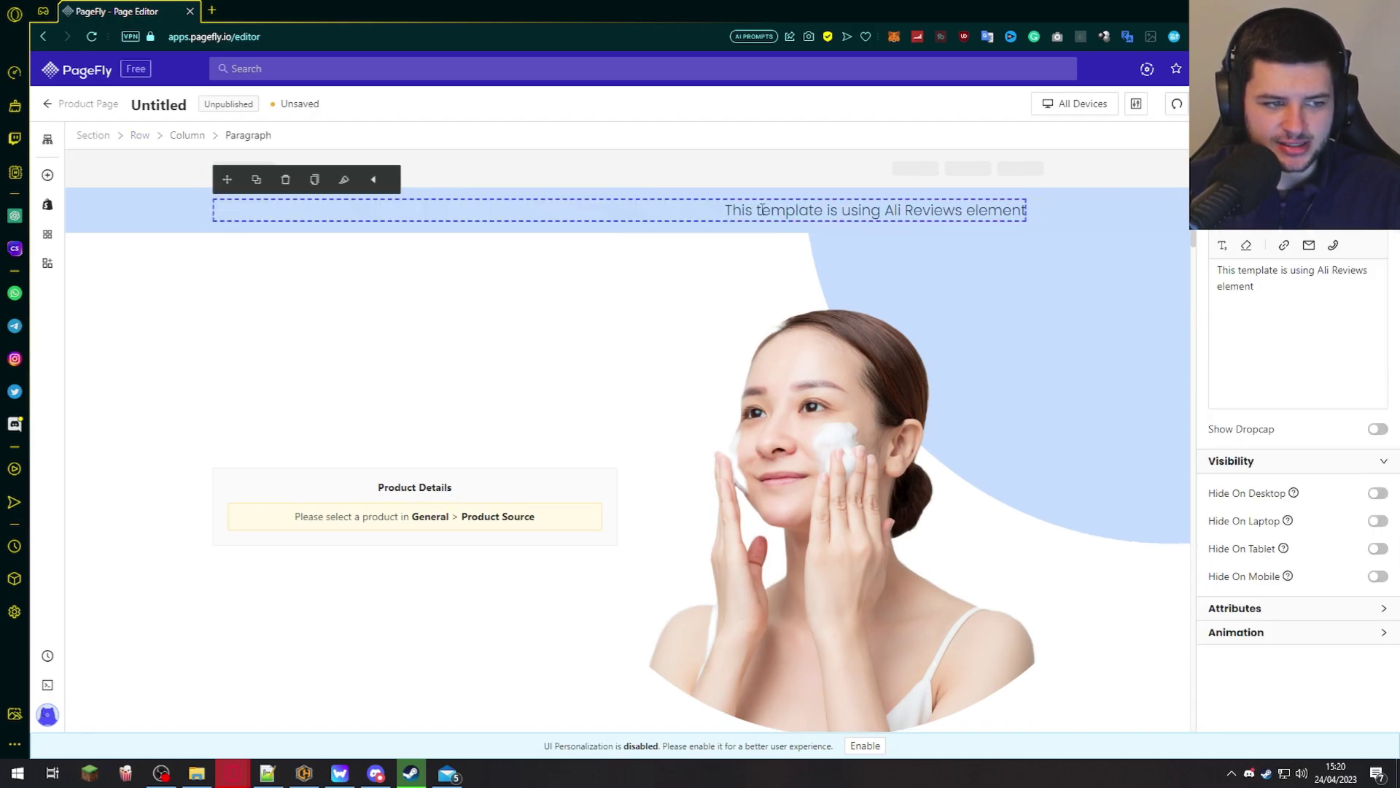
key("Delete")
left_click(744, 222)
key("Delete")
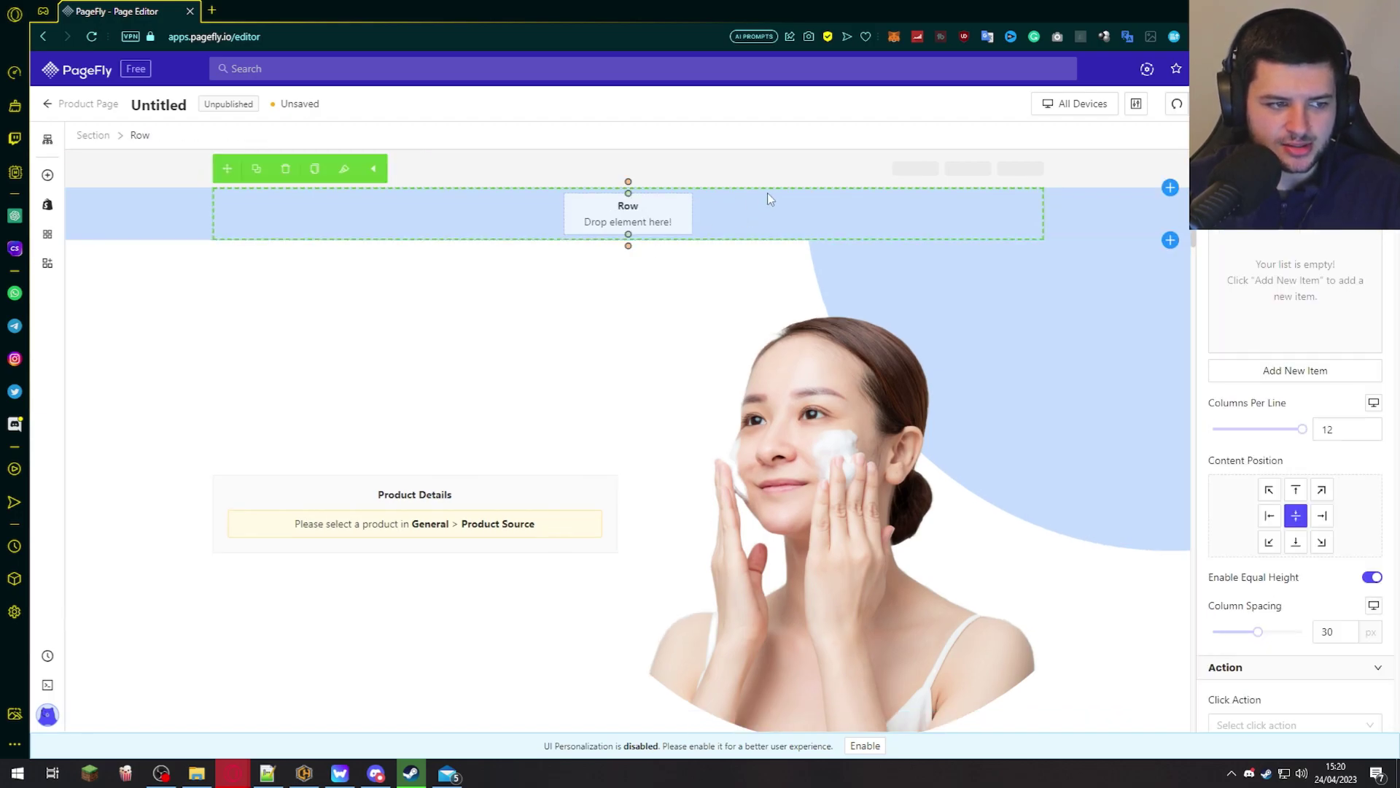
key("Delete")
- Replace the model photo beside Product Details with the headphones image from Image Manager
left_click(844, 305)
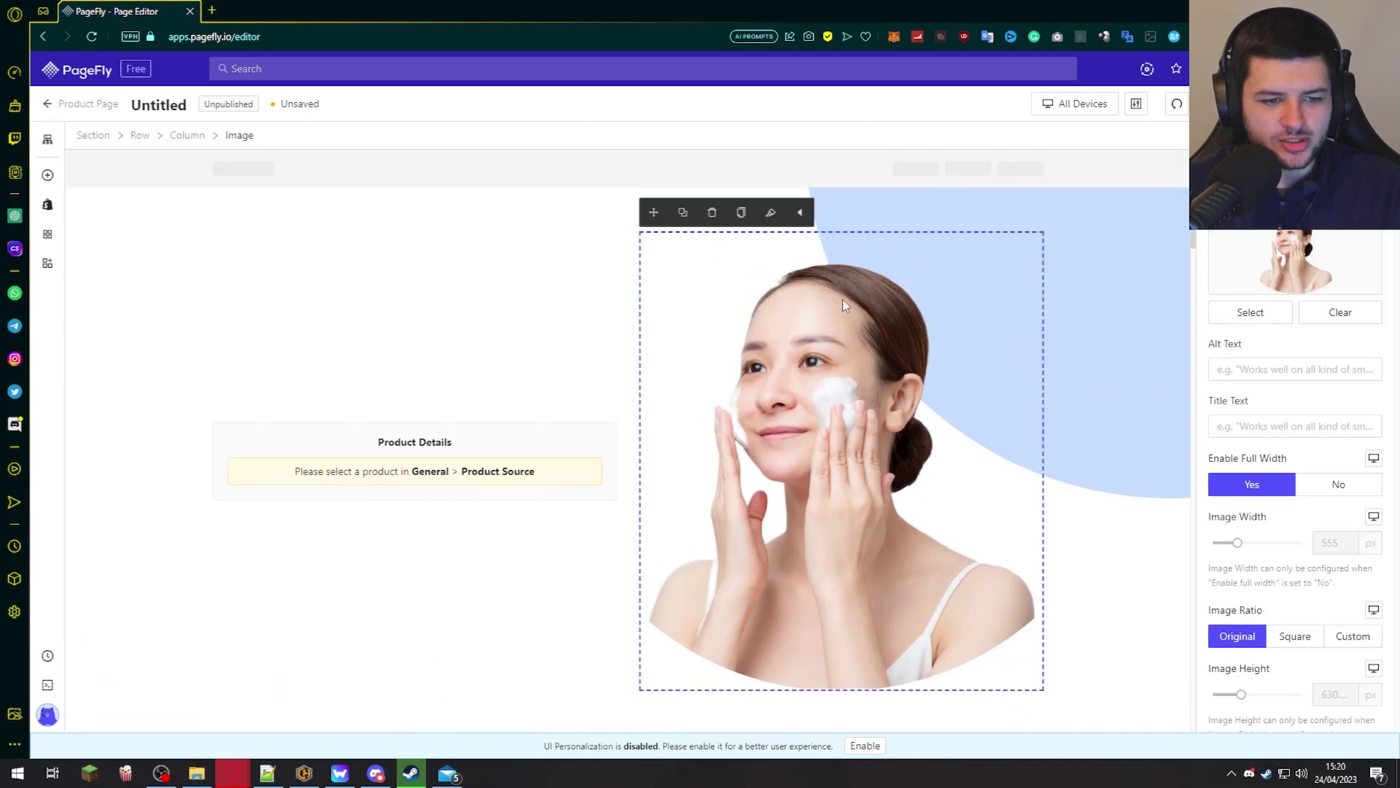
left_click(1251, 312)
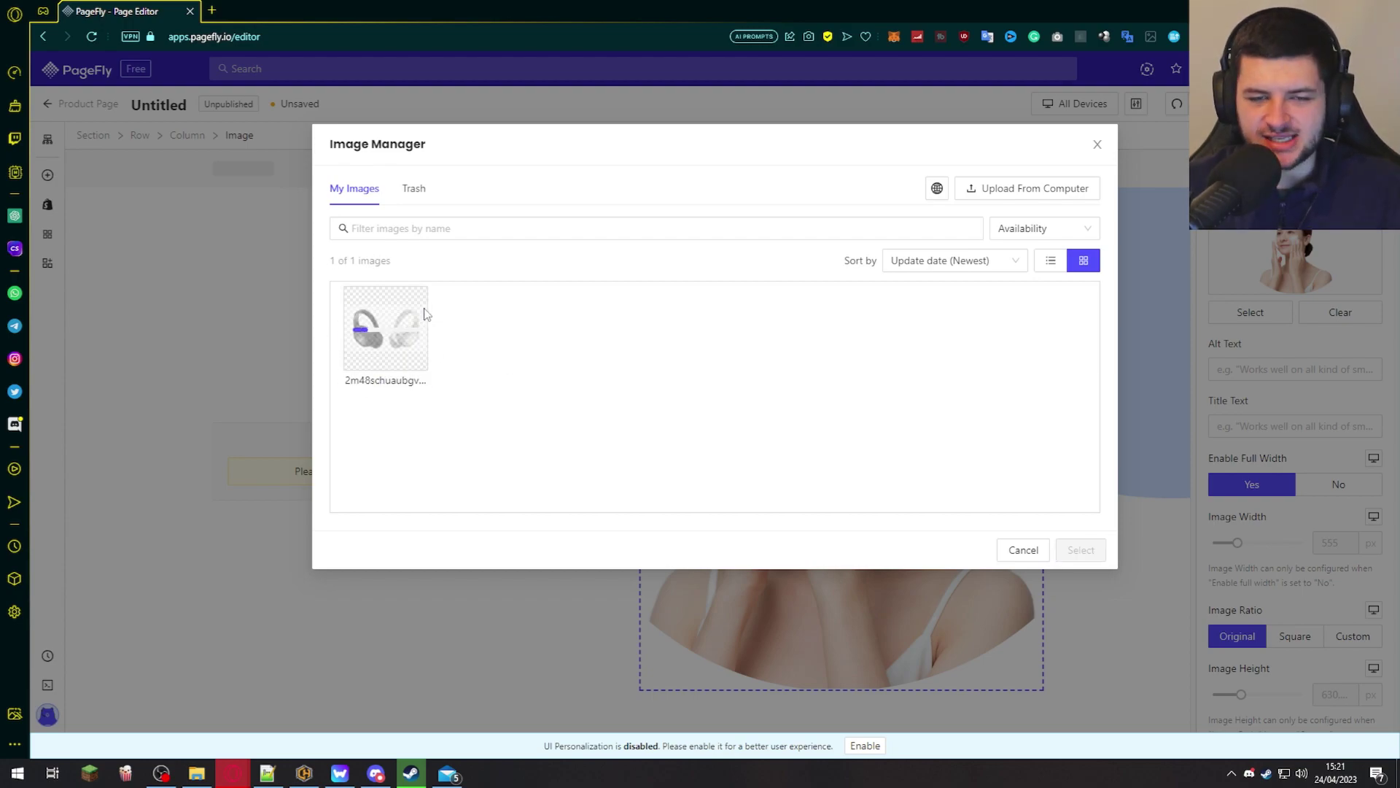
left_click(426, 313)
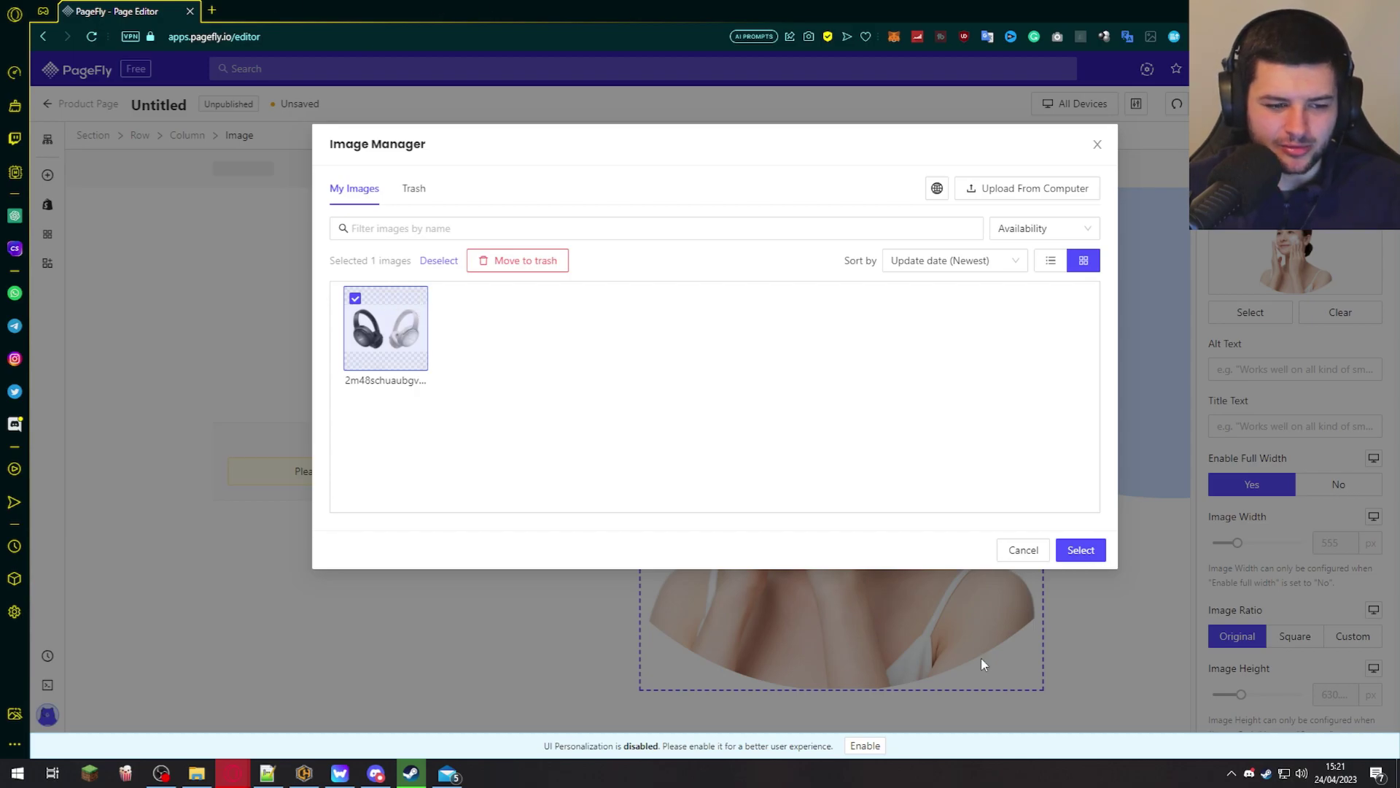
left_click(1088, 552)
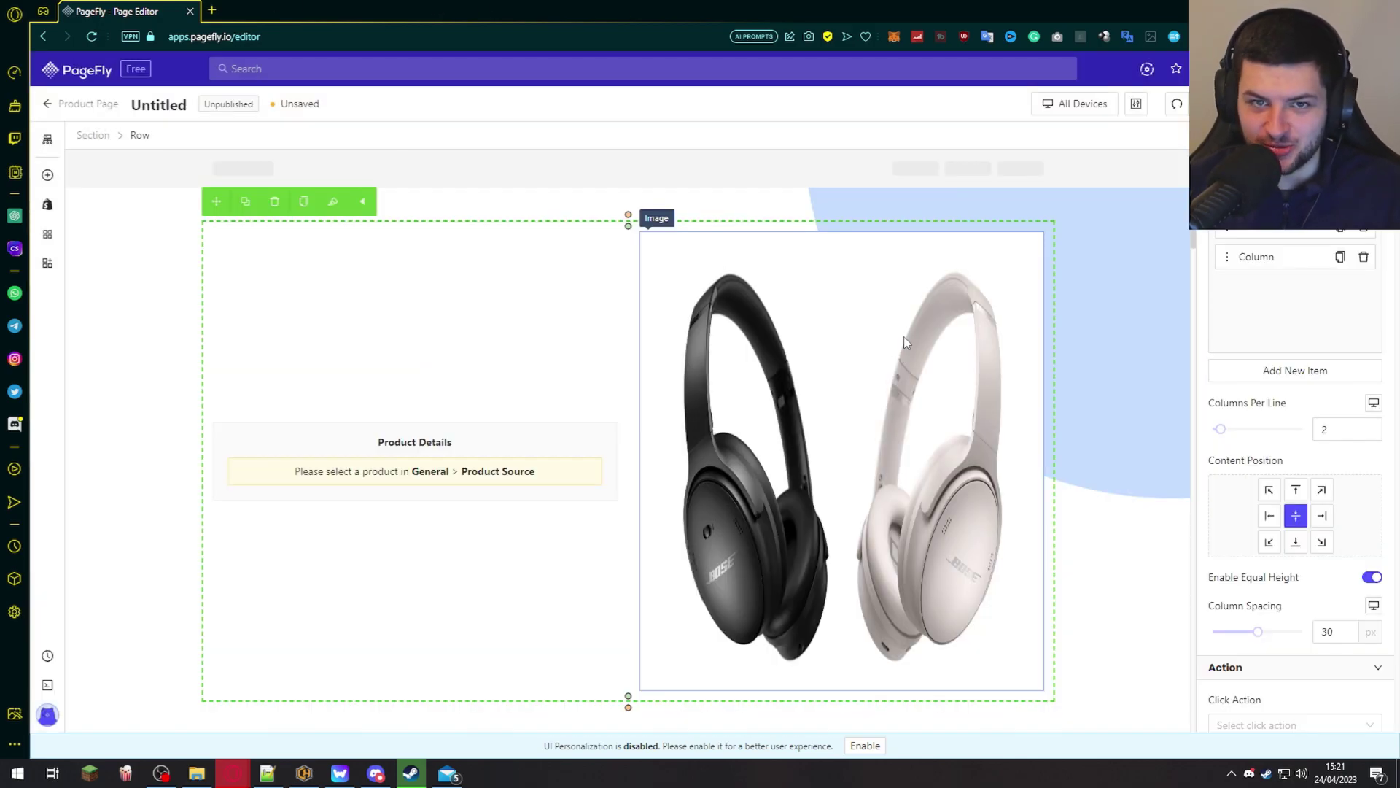
scroll(897, 342, "down", 1)
- Set Product Details' source to Custom Product and link it to the store's Zoua product
left_click(385, 404)
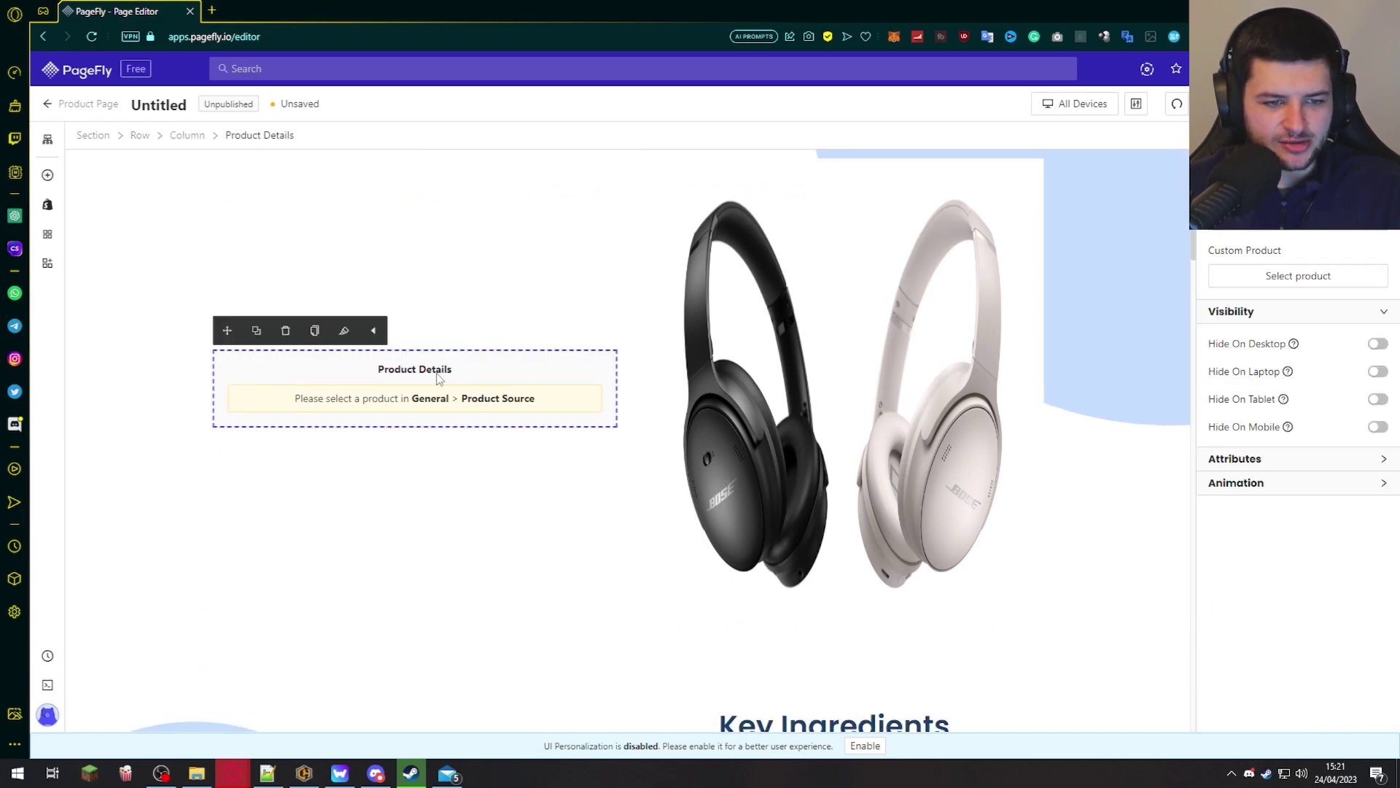
left_click(388, 457)
left_click(503, 406)
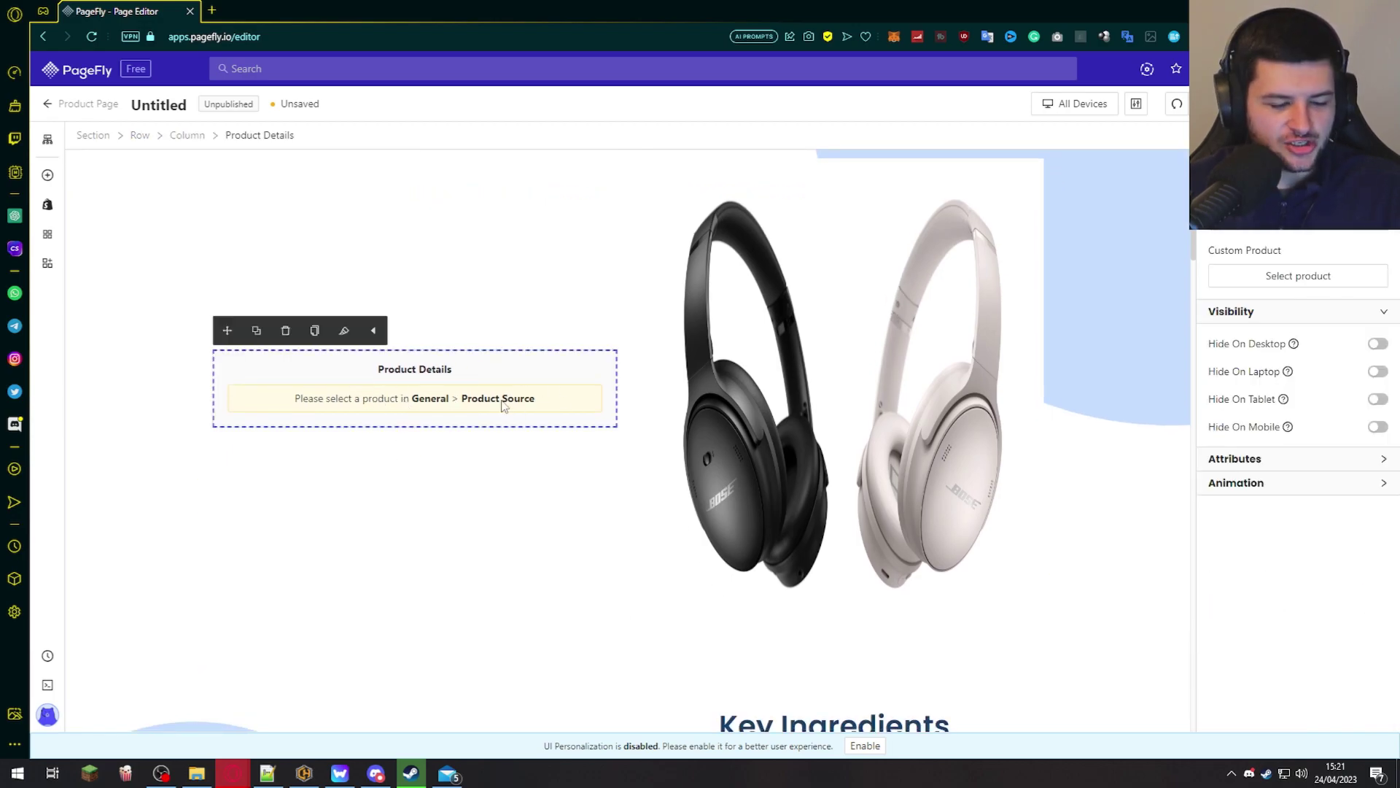
left_click(1287, 234)
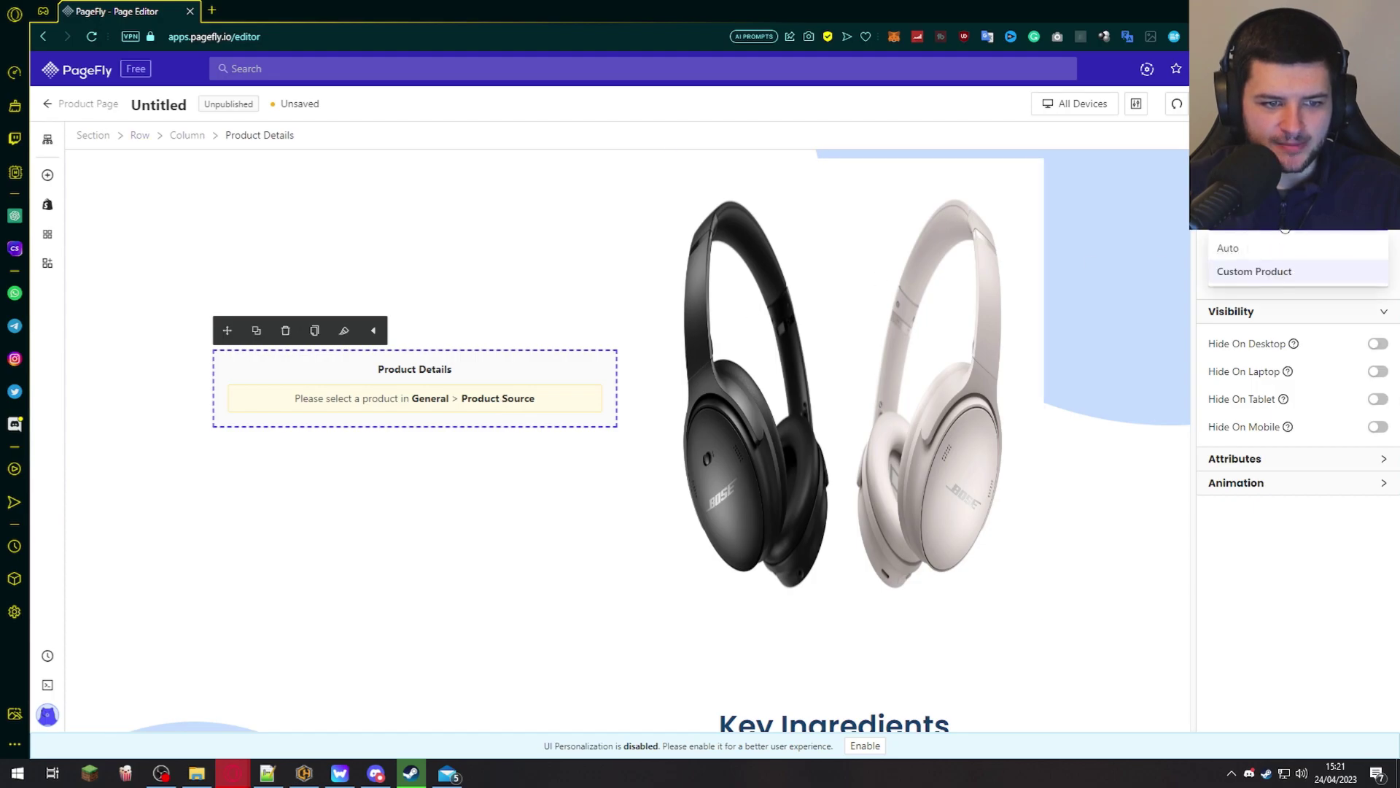
left_click(1238, 273)
left_click(1276, 286)
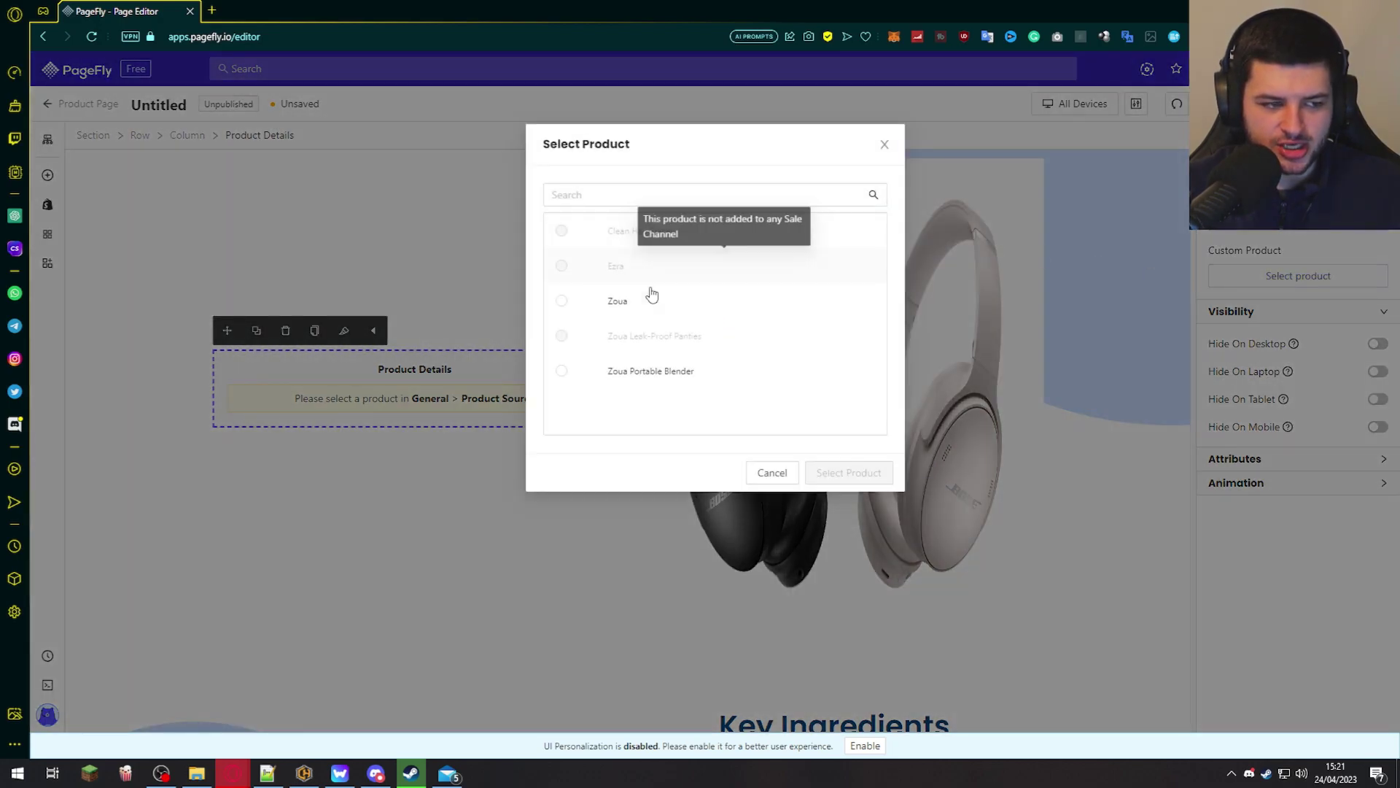
left_click(602, 312)
left_click(849, 473)
scroll(656, 393, "down", 3)
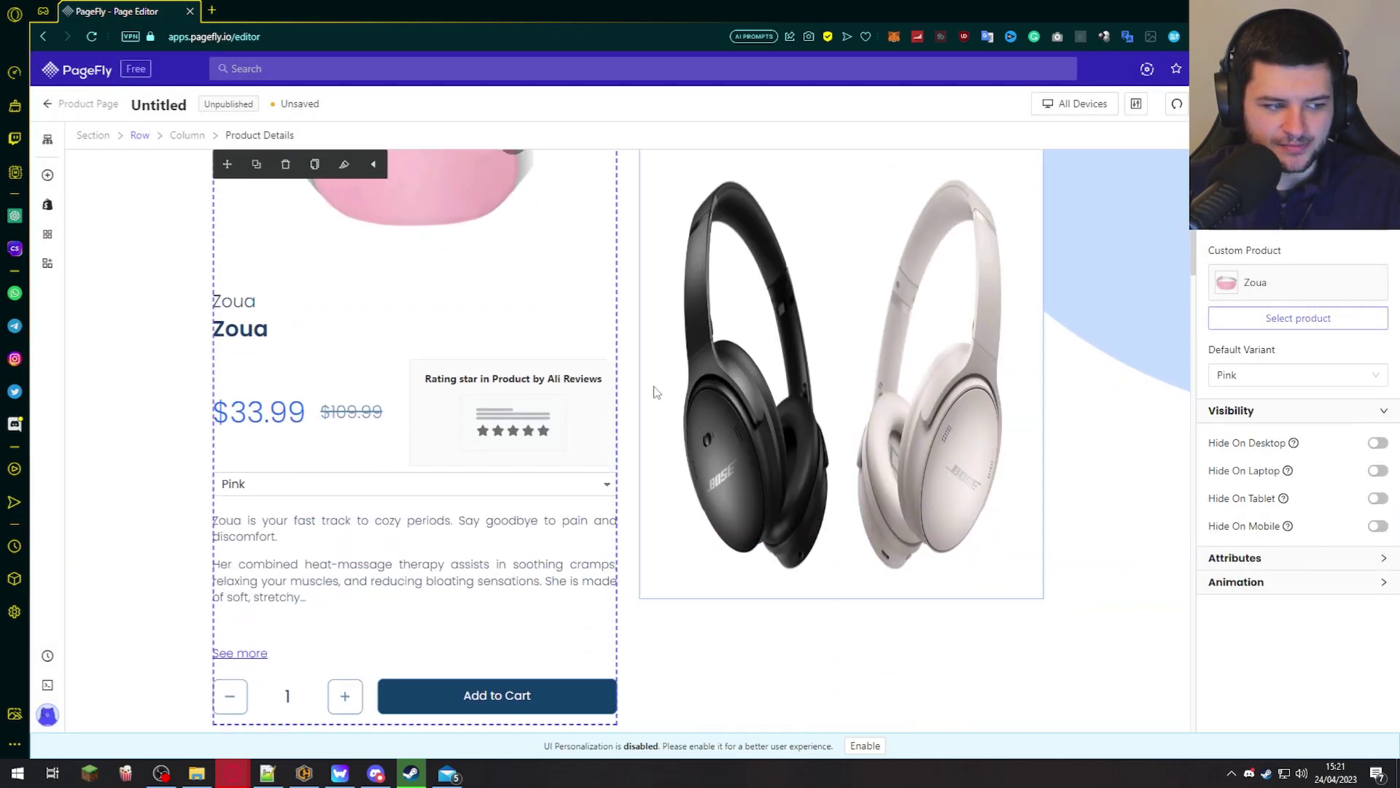
left_click(334, 344)
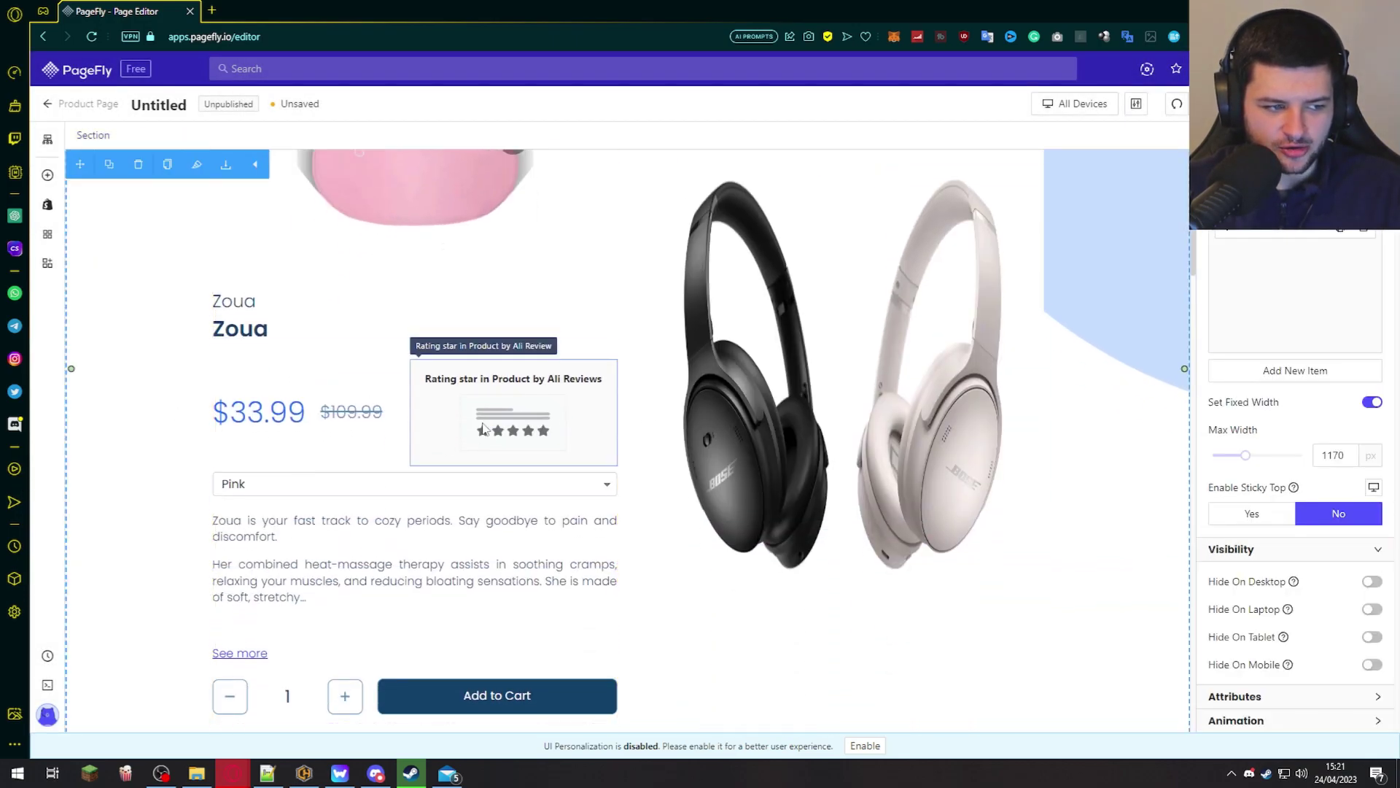
left_click(742, 372)
- Rename the Ceramides and Hyaluronic acid headings to Smooth Skin and Natural Ingredients
scroll(706, 323, "down", 5)
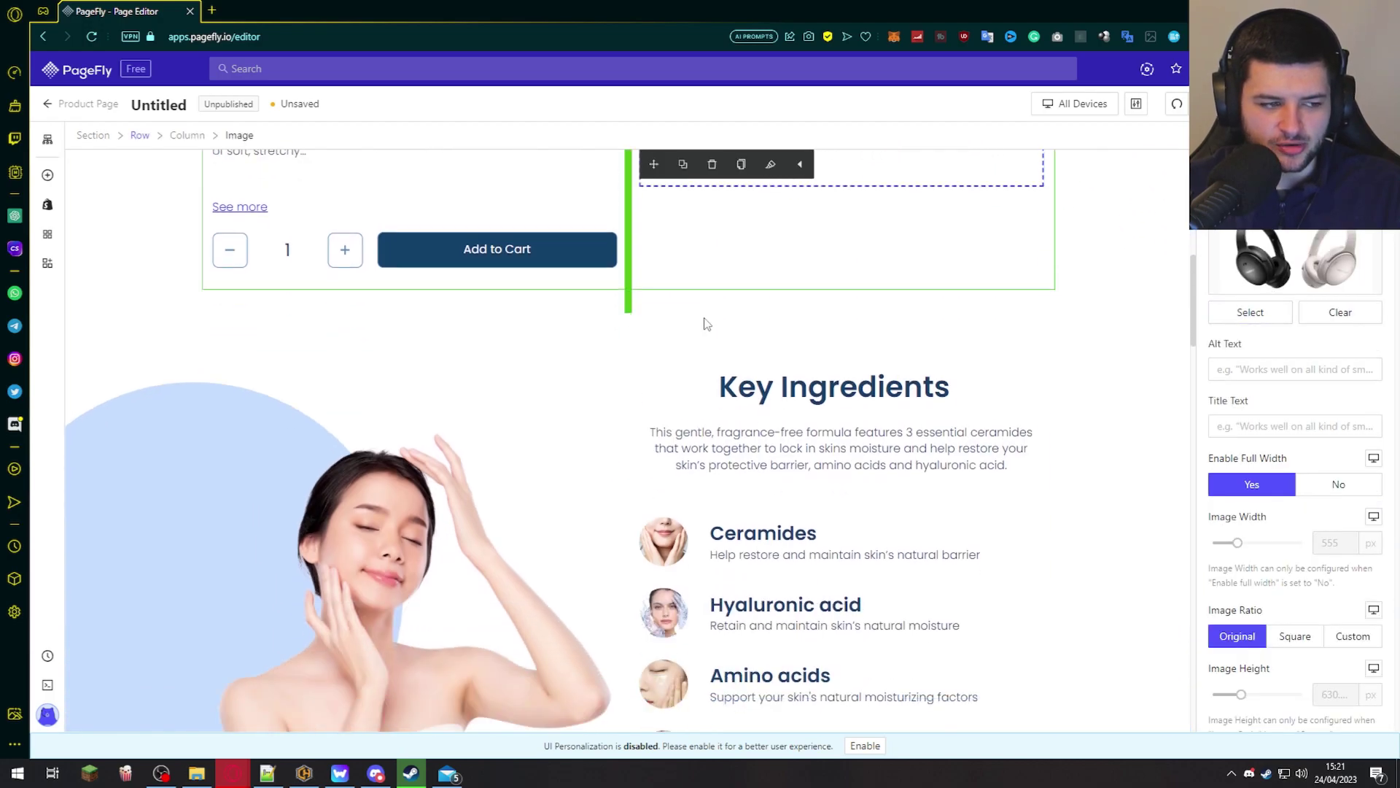
scroll(706, 323, "down", 3)
left_click(808, 325)
key("ctrl+alt+c")
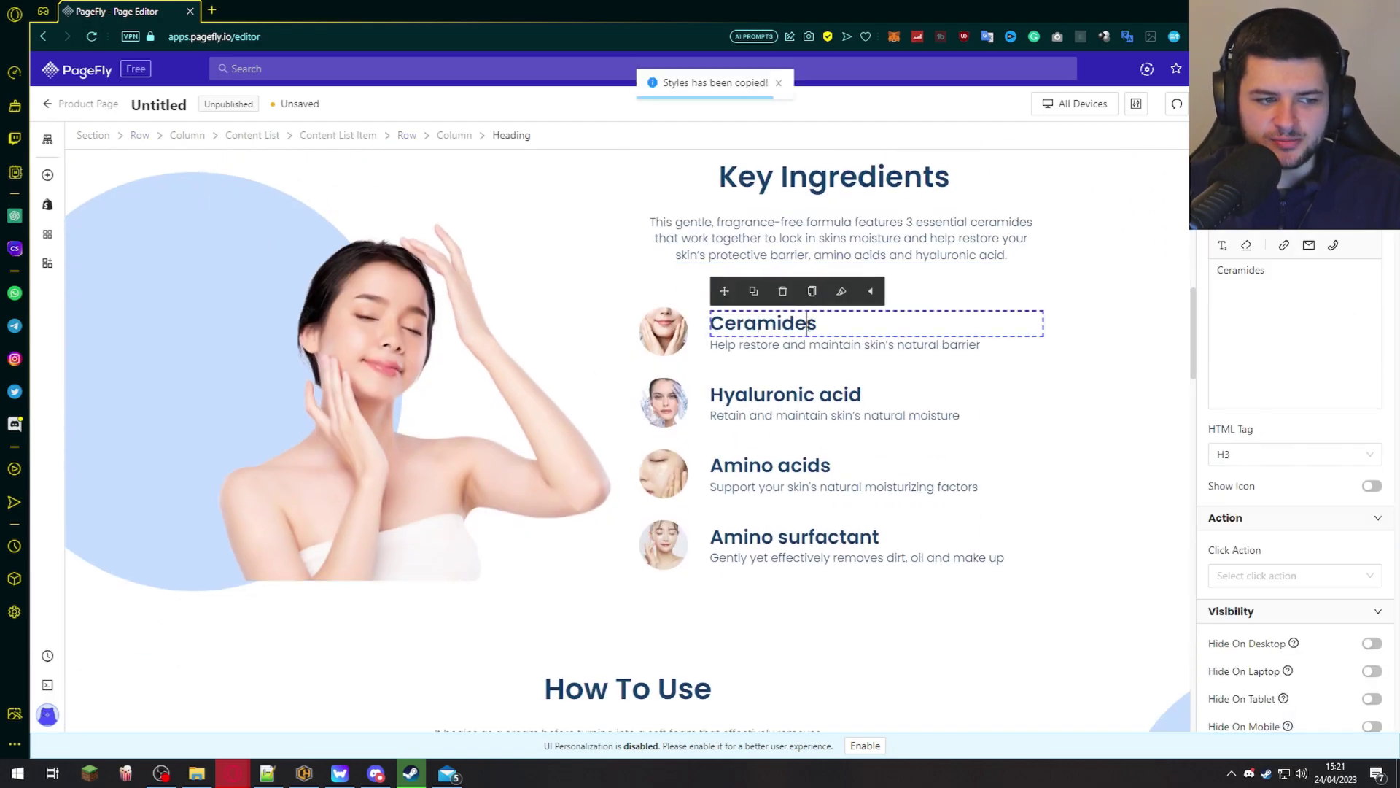
double_click(807, 325)
type("Smooth Skin")
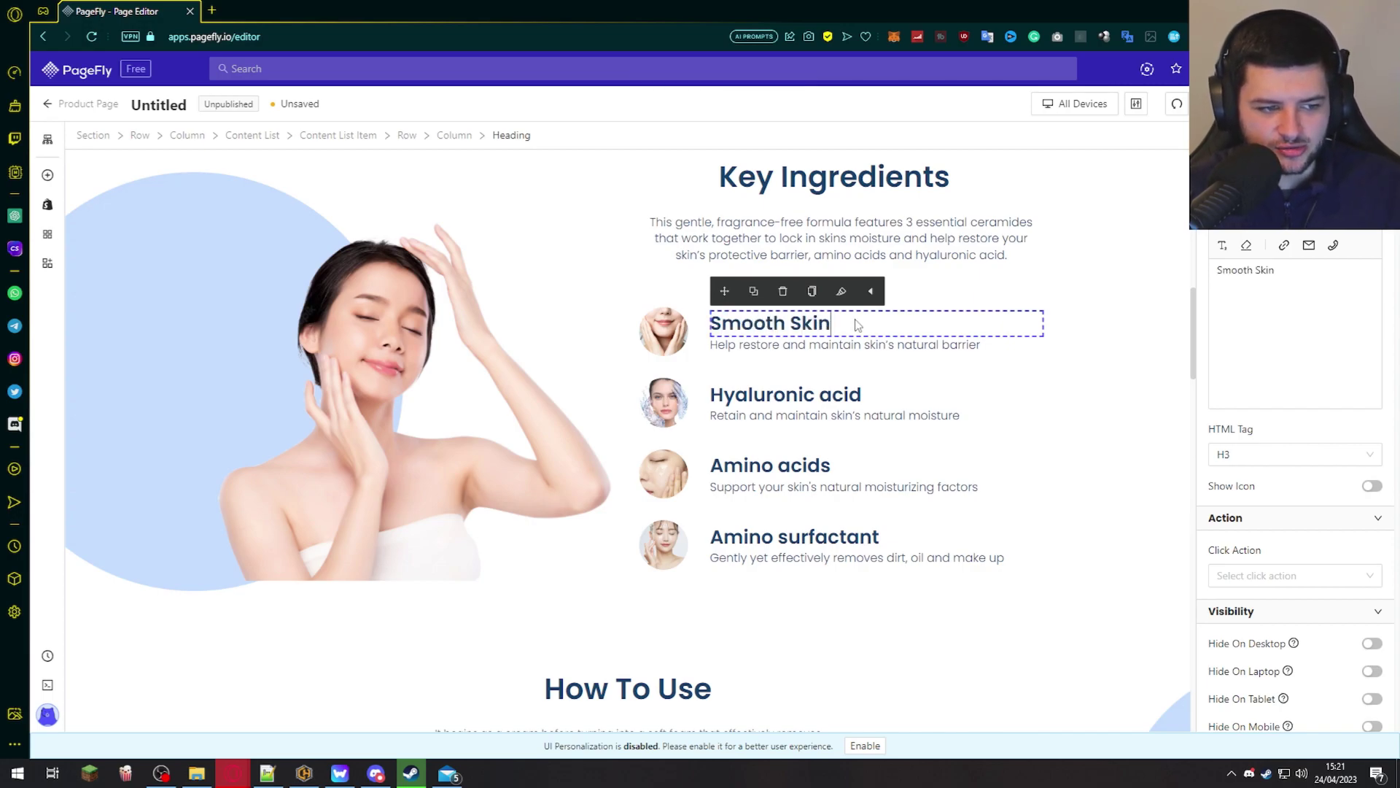
triple_click(784, 395)
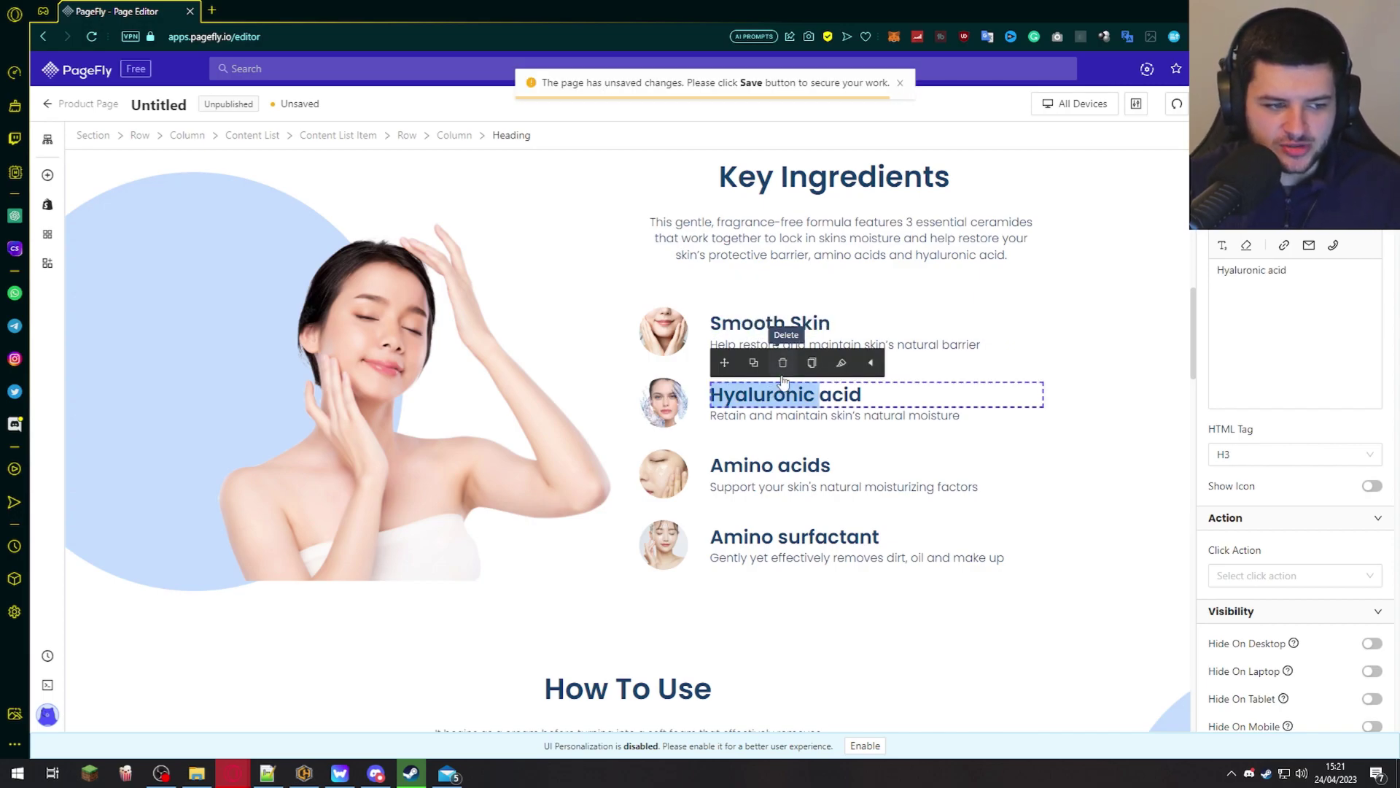
type("Natural Ingredie")
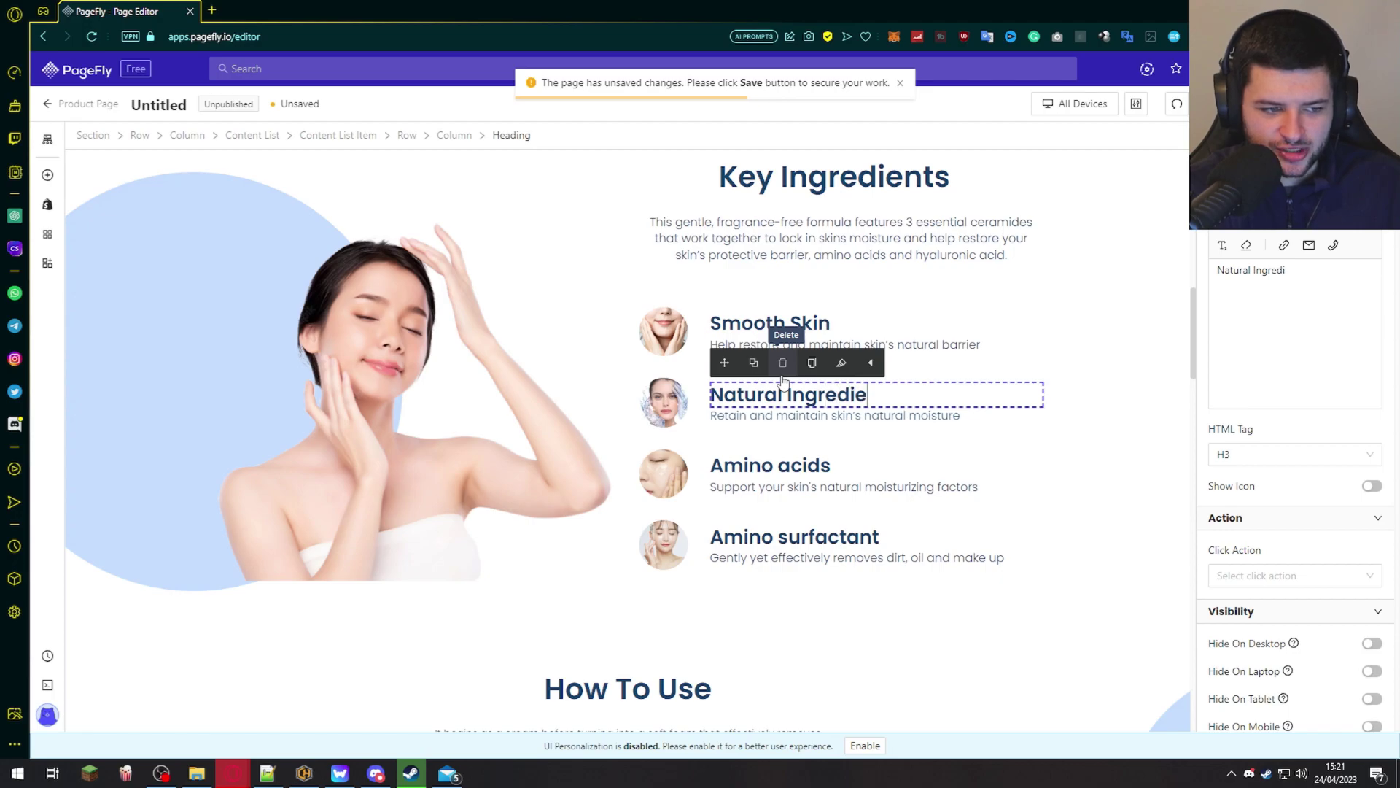
- Rename the Amino acids and Amino surfactant headings to Organically Sourced and Powerful Formula
triple_click(854, 464)
key("ctrl+v")
type("Source")
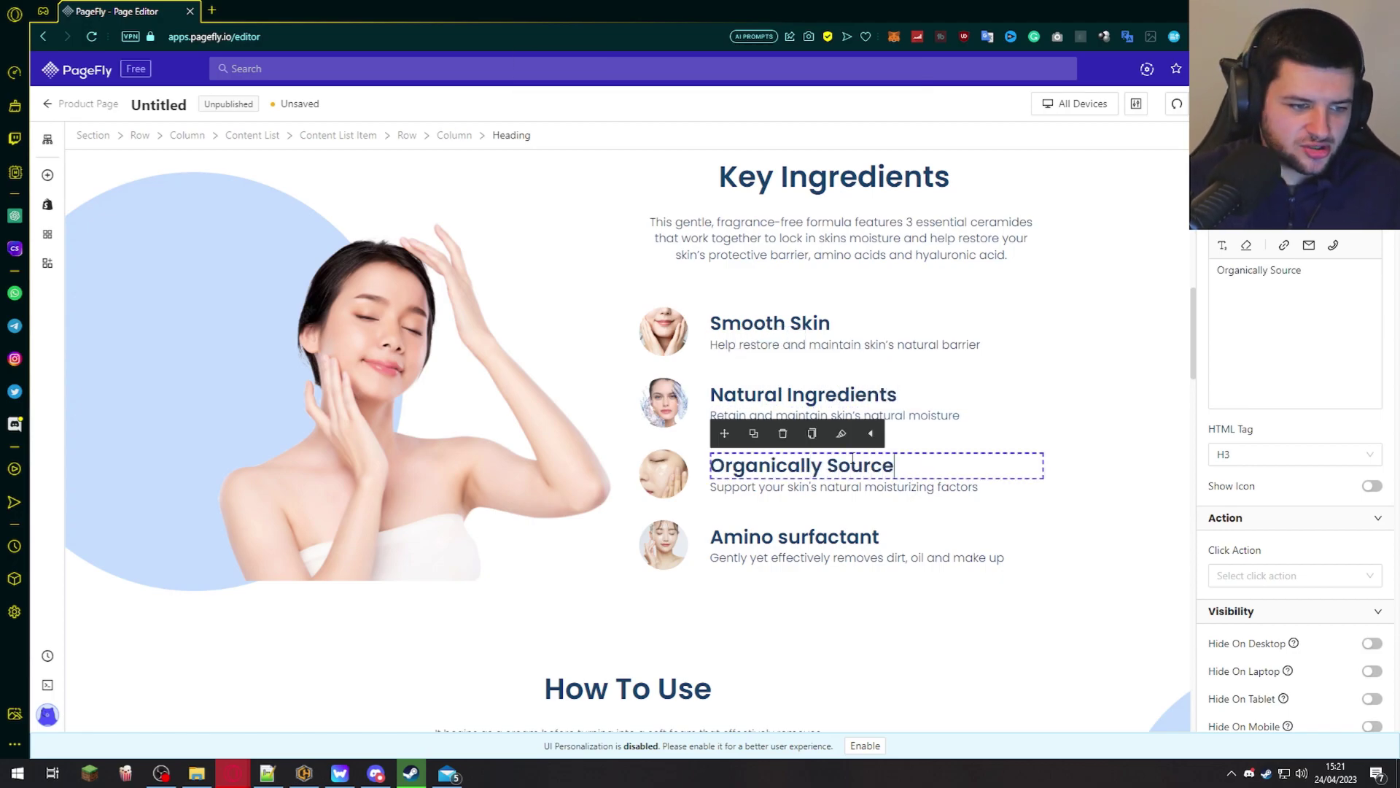
type("d")
triple_click(785, 528)
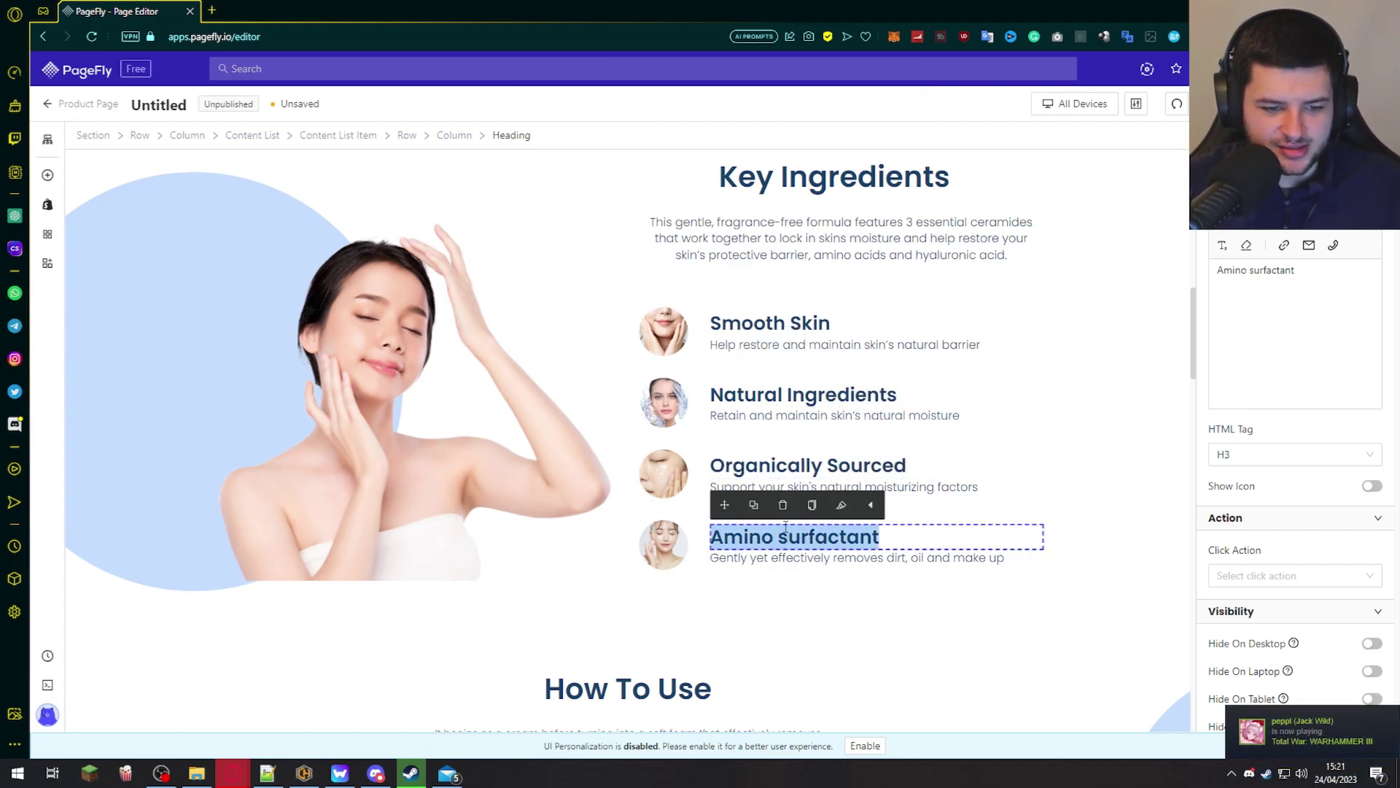
type("Powerful Formula")
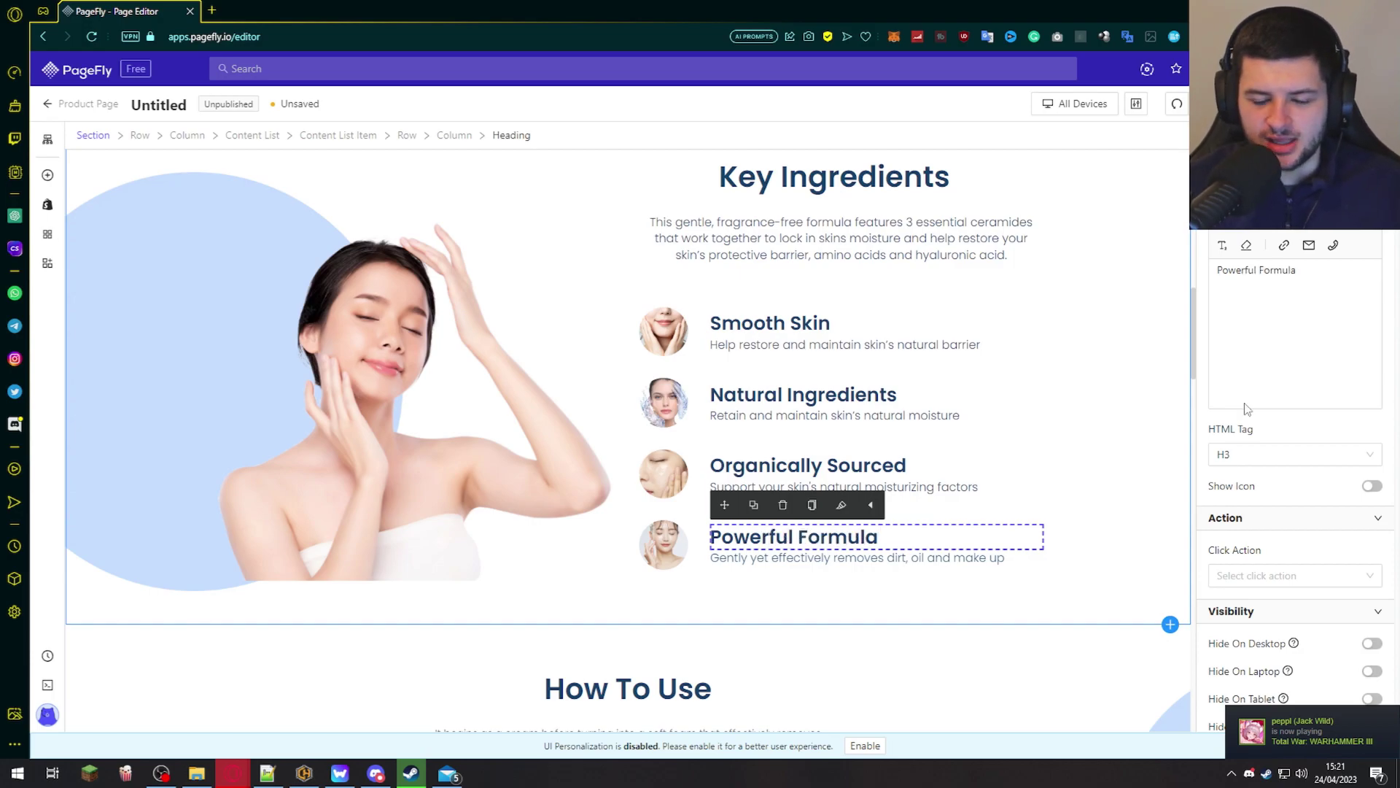
scroll(714, 428, "down", 9)
left_click(132, 288)
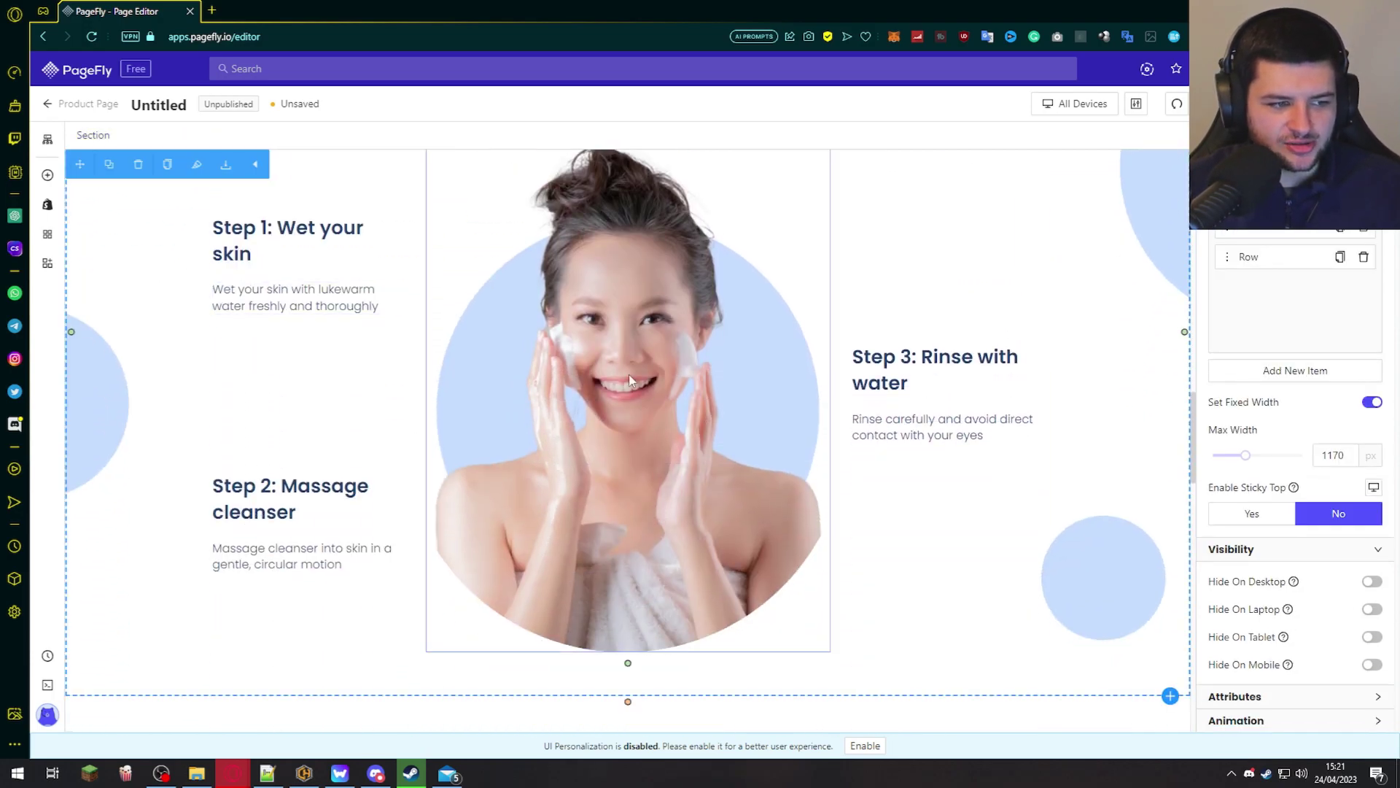
scroll(637, 375, "down", 2)
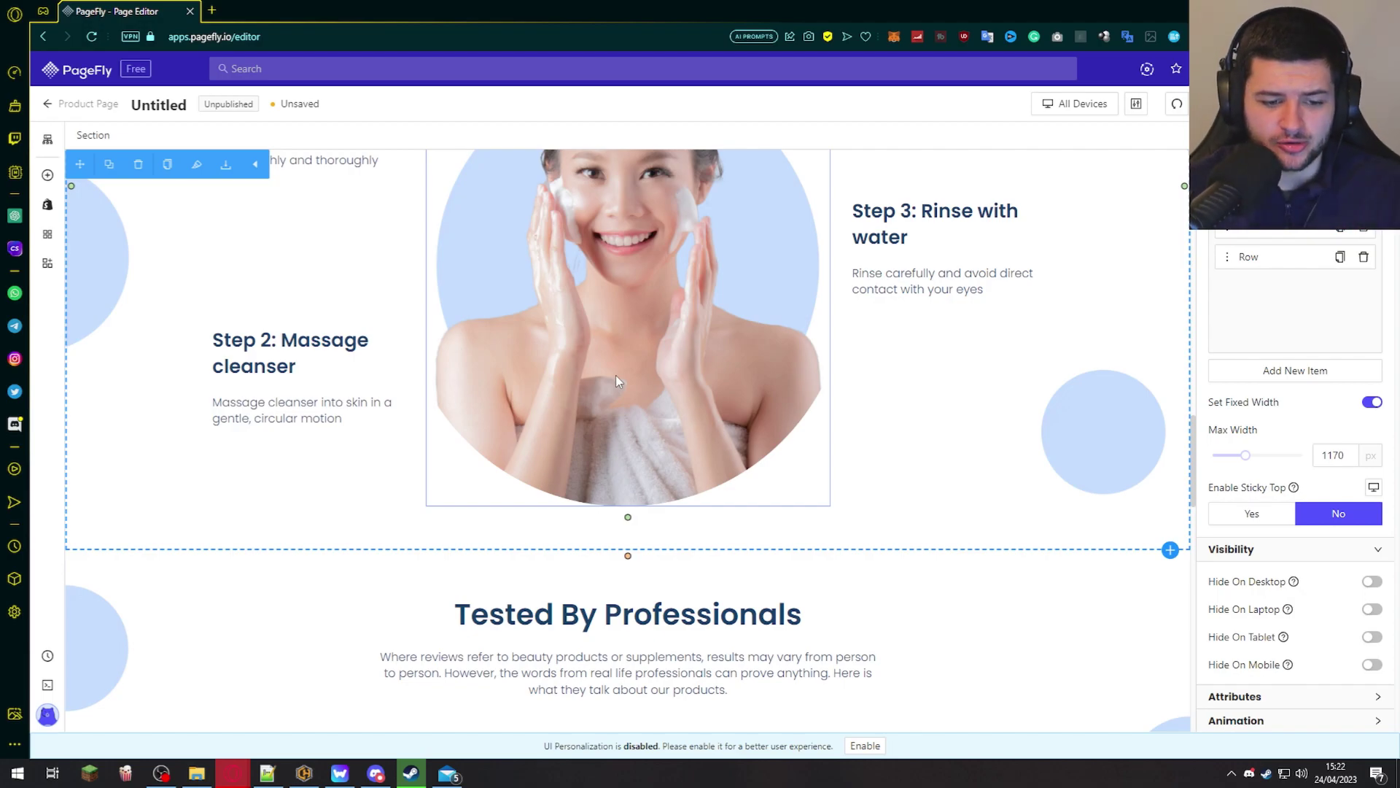
scroll(649, 426, "down", 6)
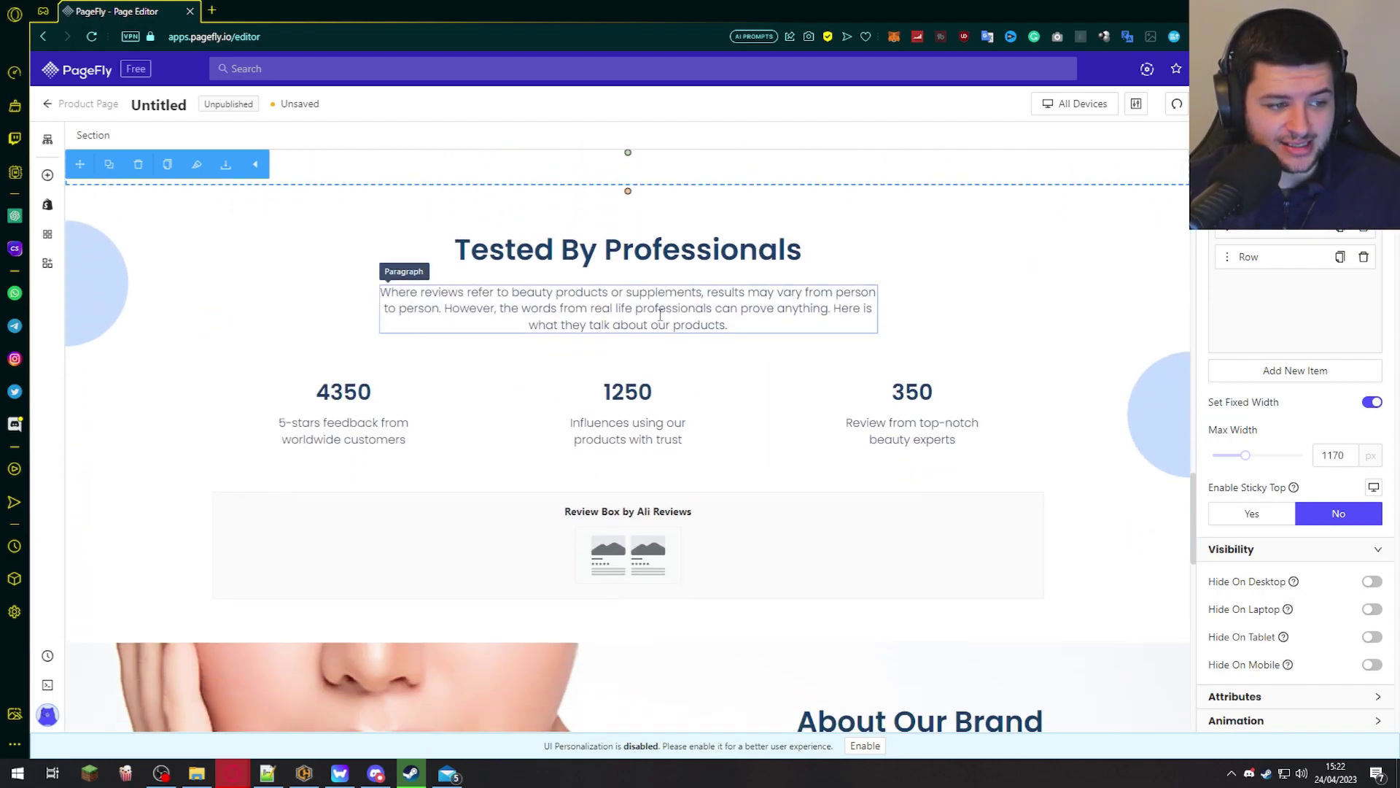
scroll(760, 305, "down", 7)
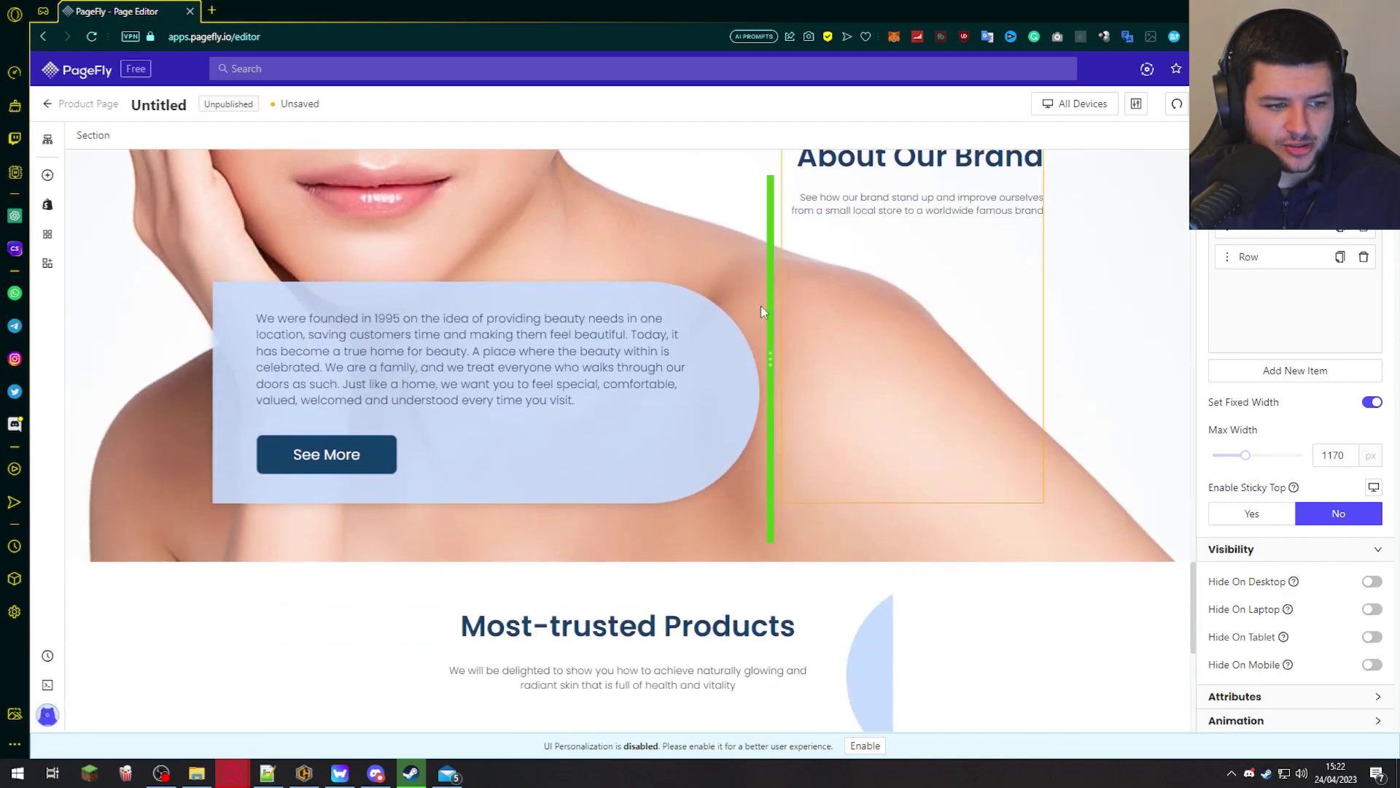
scroll(395, 336, "up", 2)
scroll(534, 492, "down", 8)
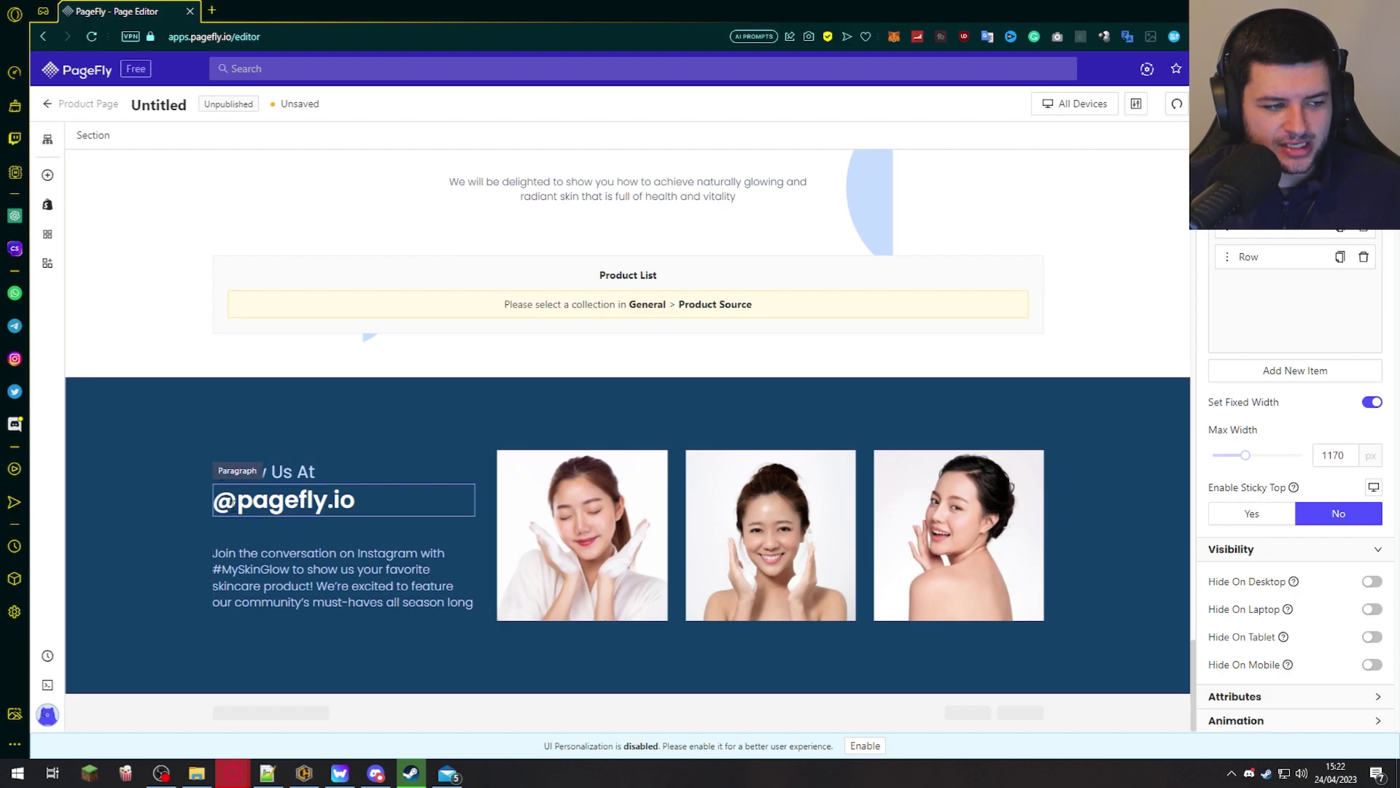
left_click(362, 503)
left_click(375, 462)
left_click(375, 463)
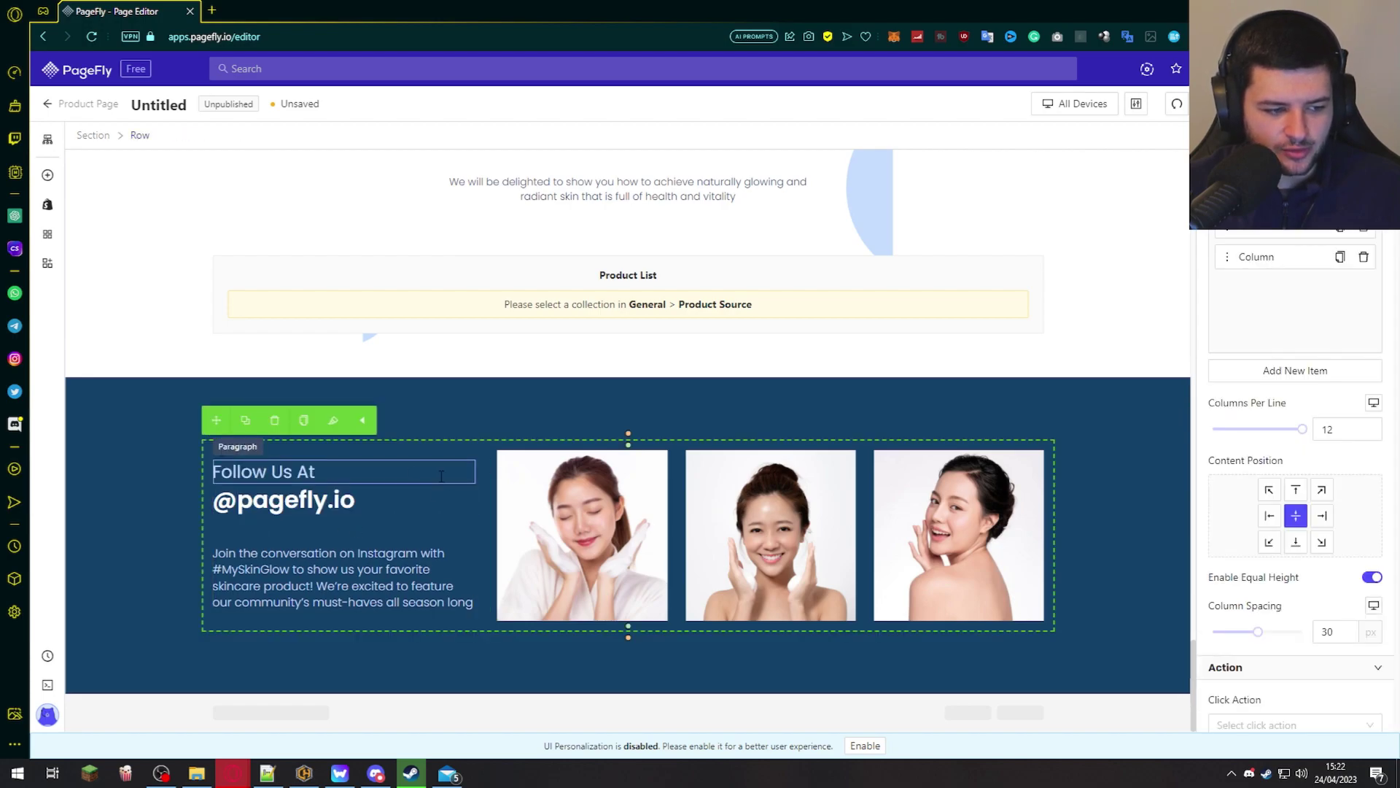
scroll(808, 274, "up", 4)
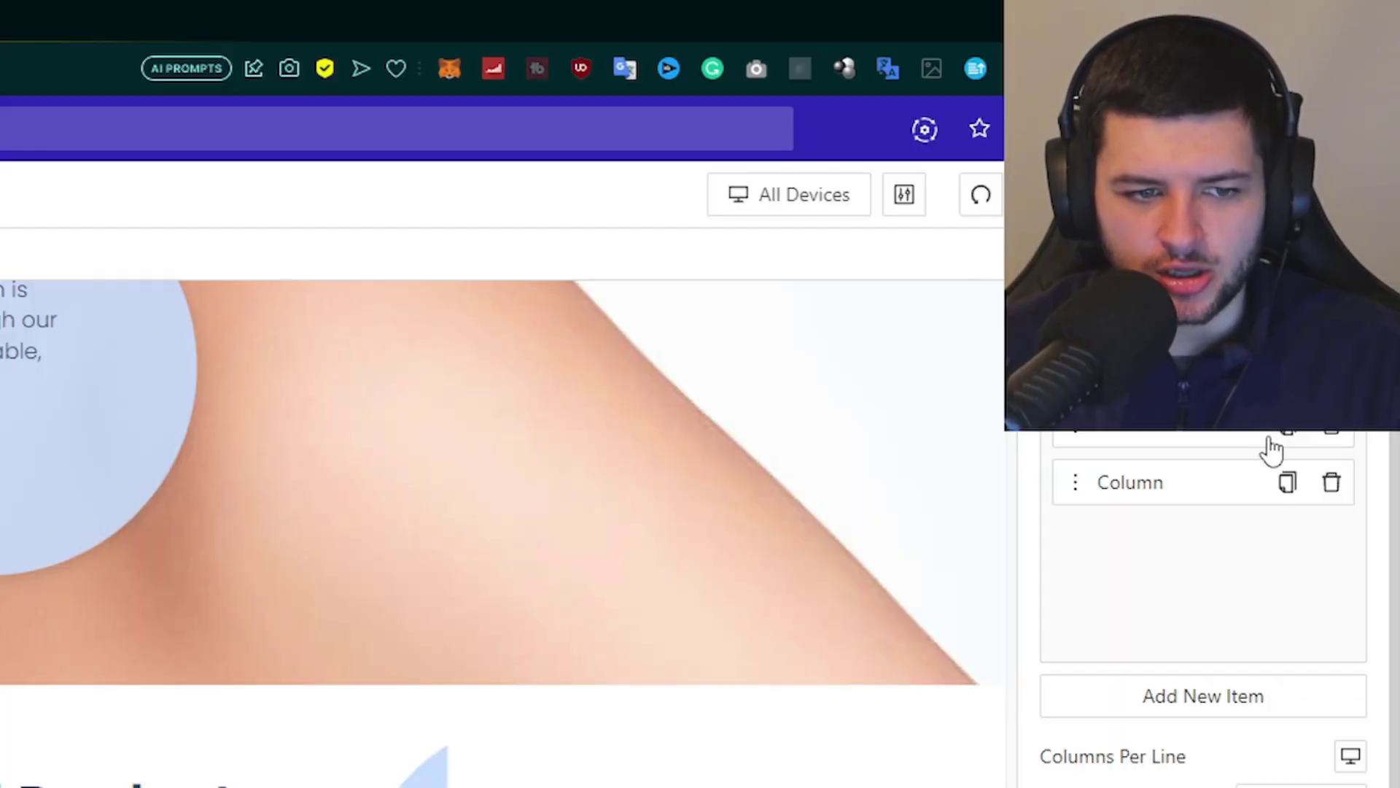
scroll(1129, 572, "down", 2)
scroll(1192, 569, "up", 1)
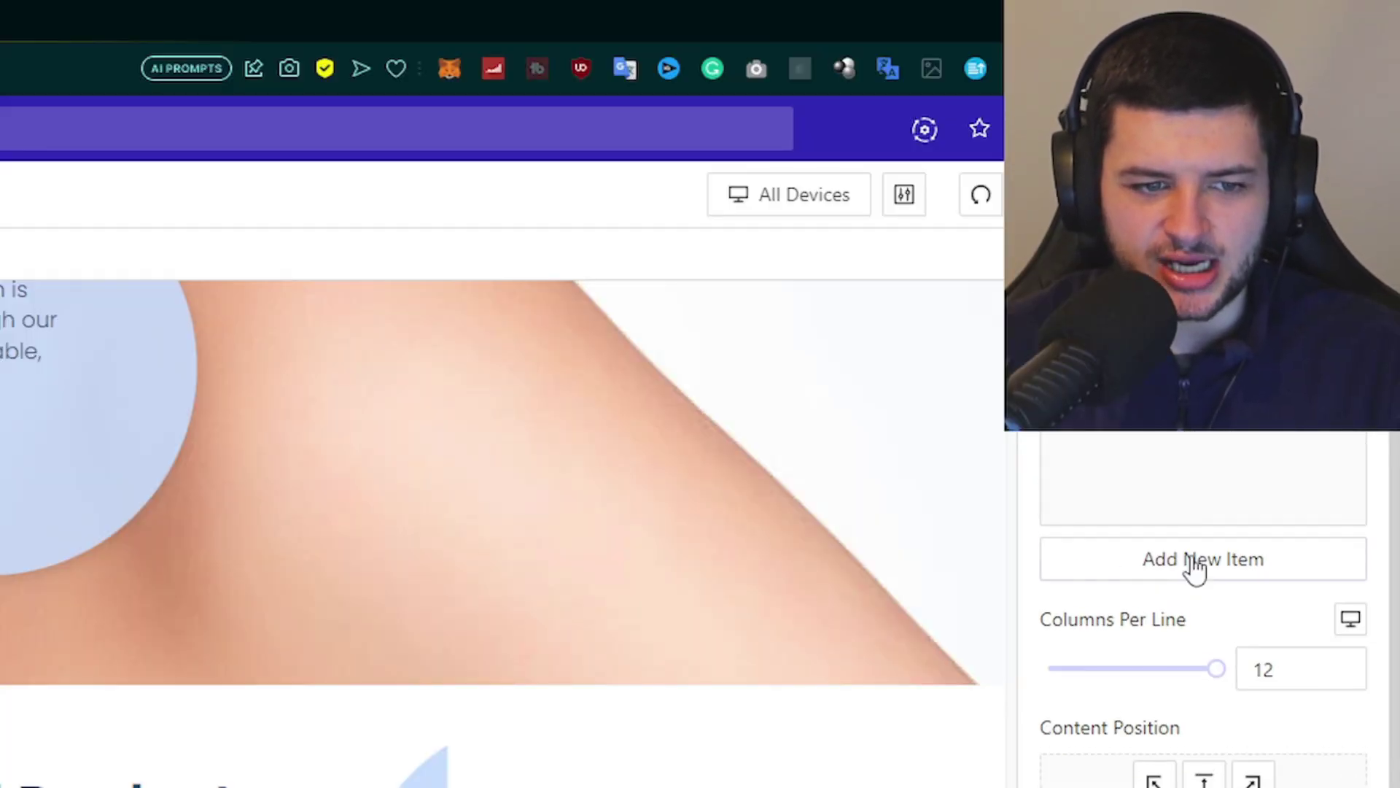
scroll(1197, 578, "down", 1)
scroll(740, 468, "down", 4)
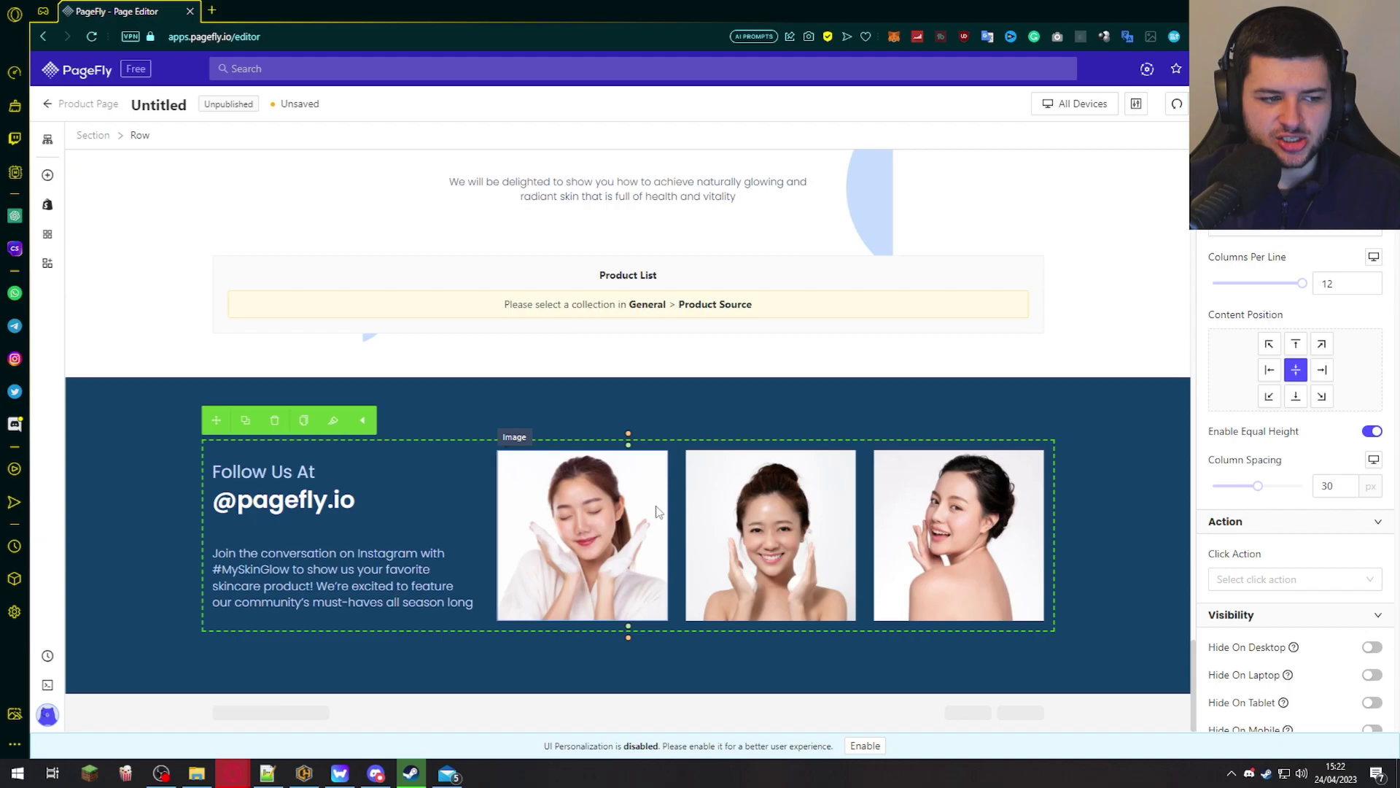
- Set the first Instagram photo's position to right-middle, then back to center center
left_click(659, 513)
scroll(1273, 438, "down", 3)
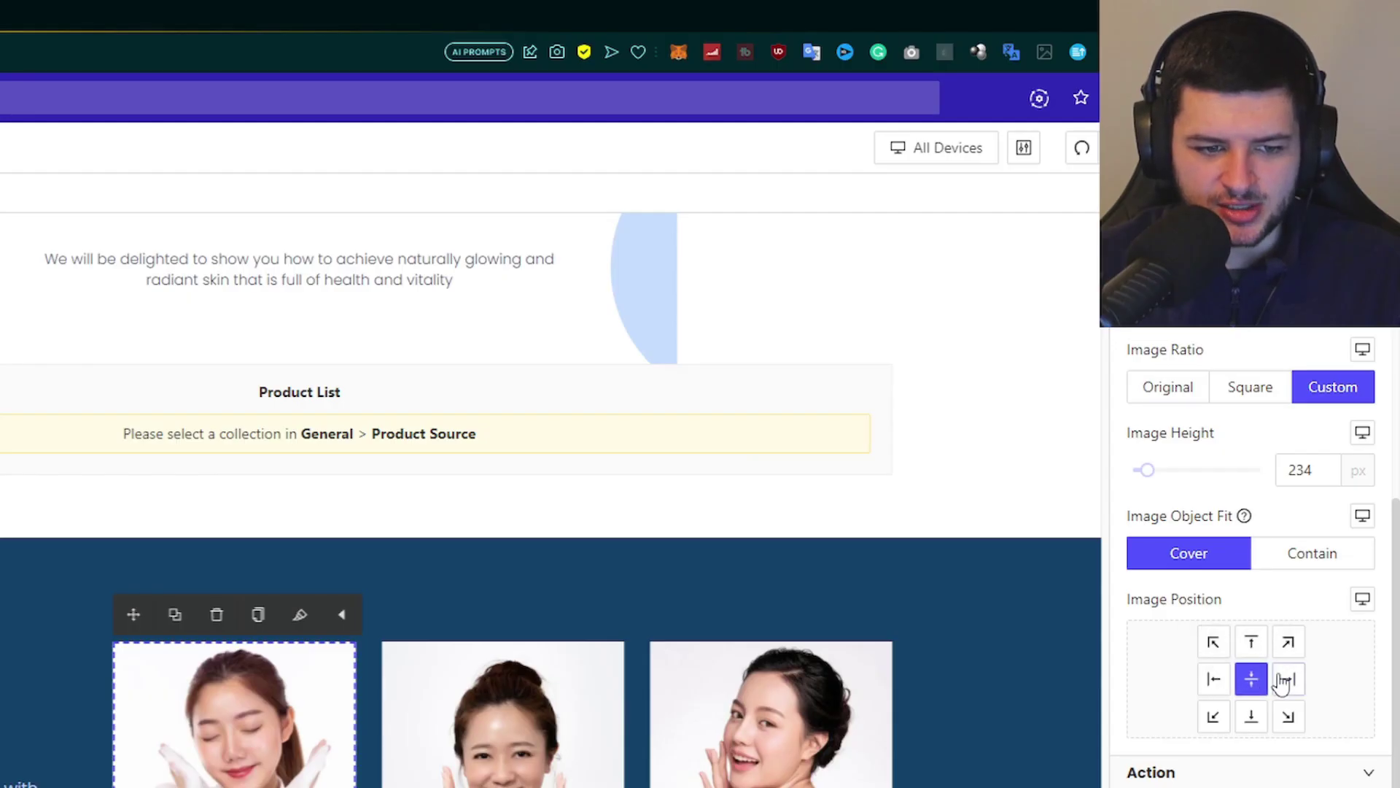
left_click(1310, 477)
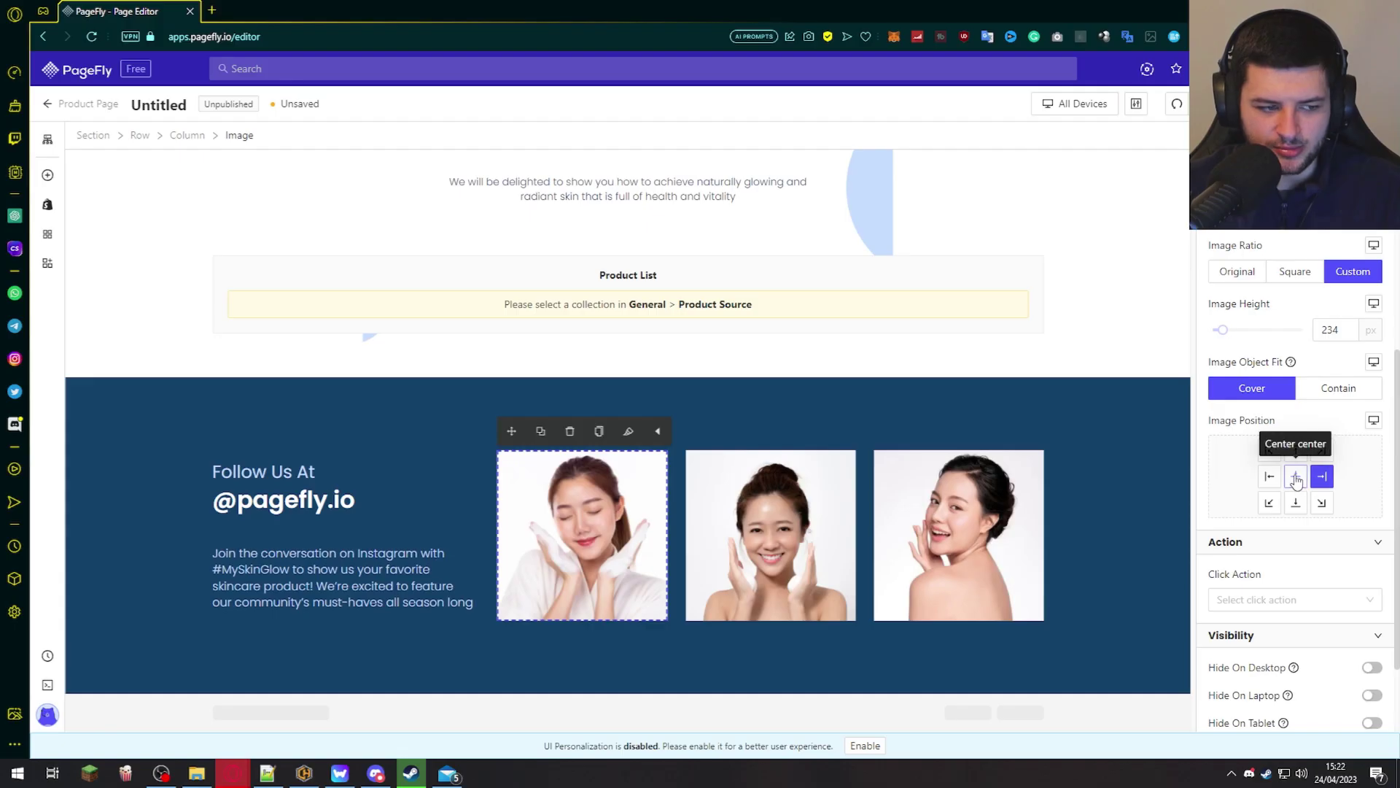
left_click(1252, 678)
left_click(1062, 413)
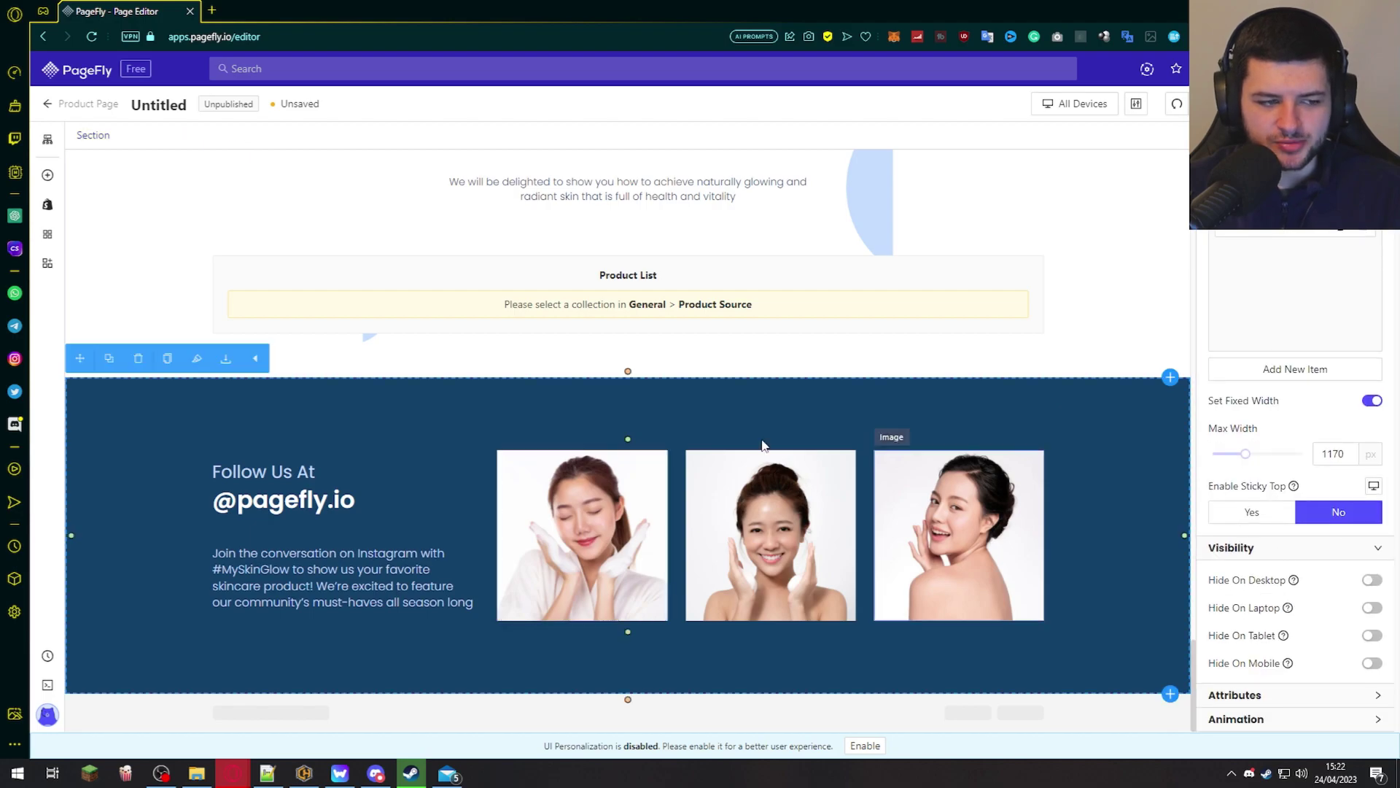
left_click(558, 301)
- Browse the Add element library down to Social and show the Instagram Feed variants
left_click(583, 181)
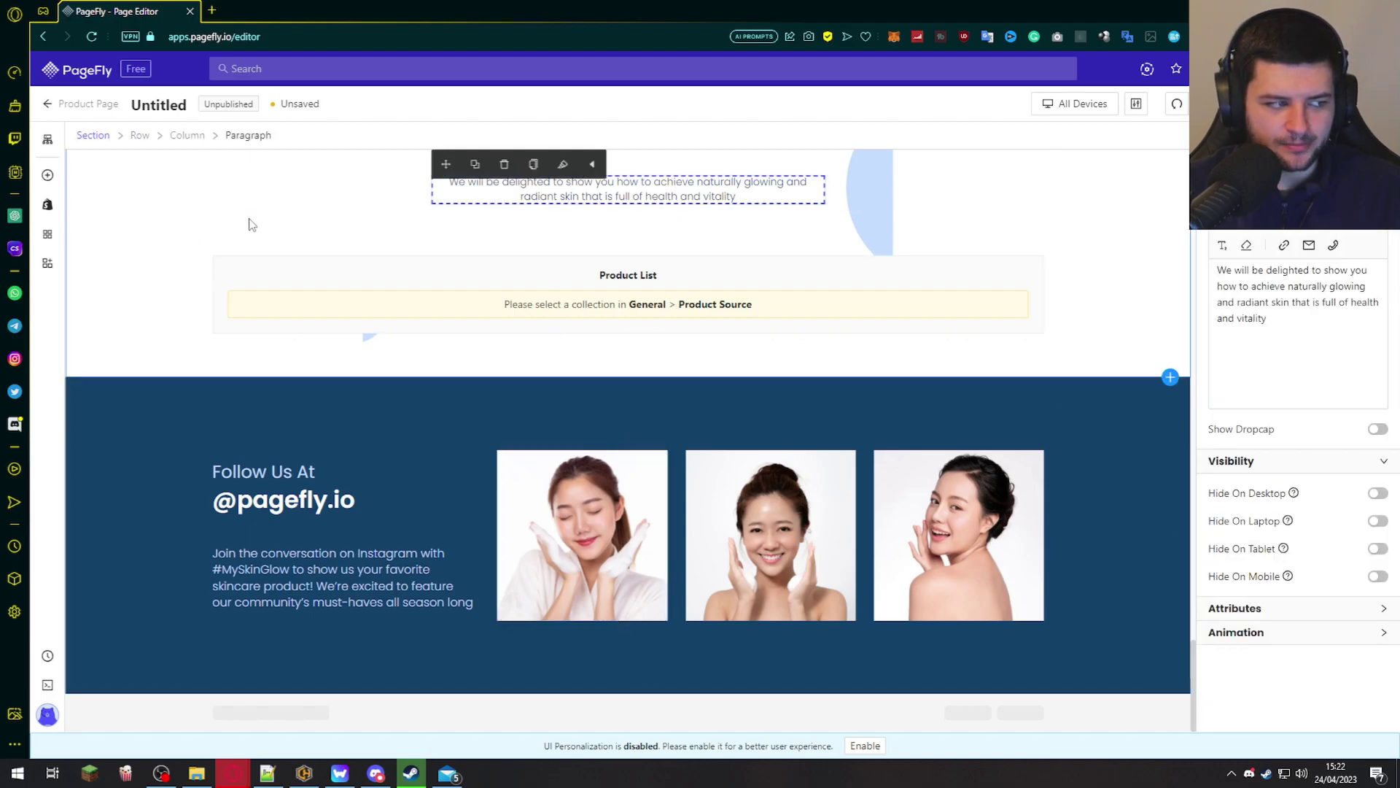
left_click(48, 175)
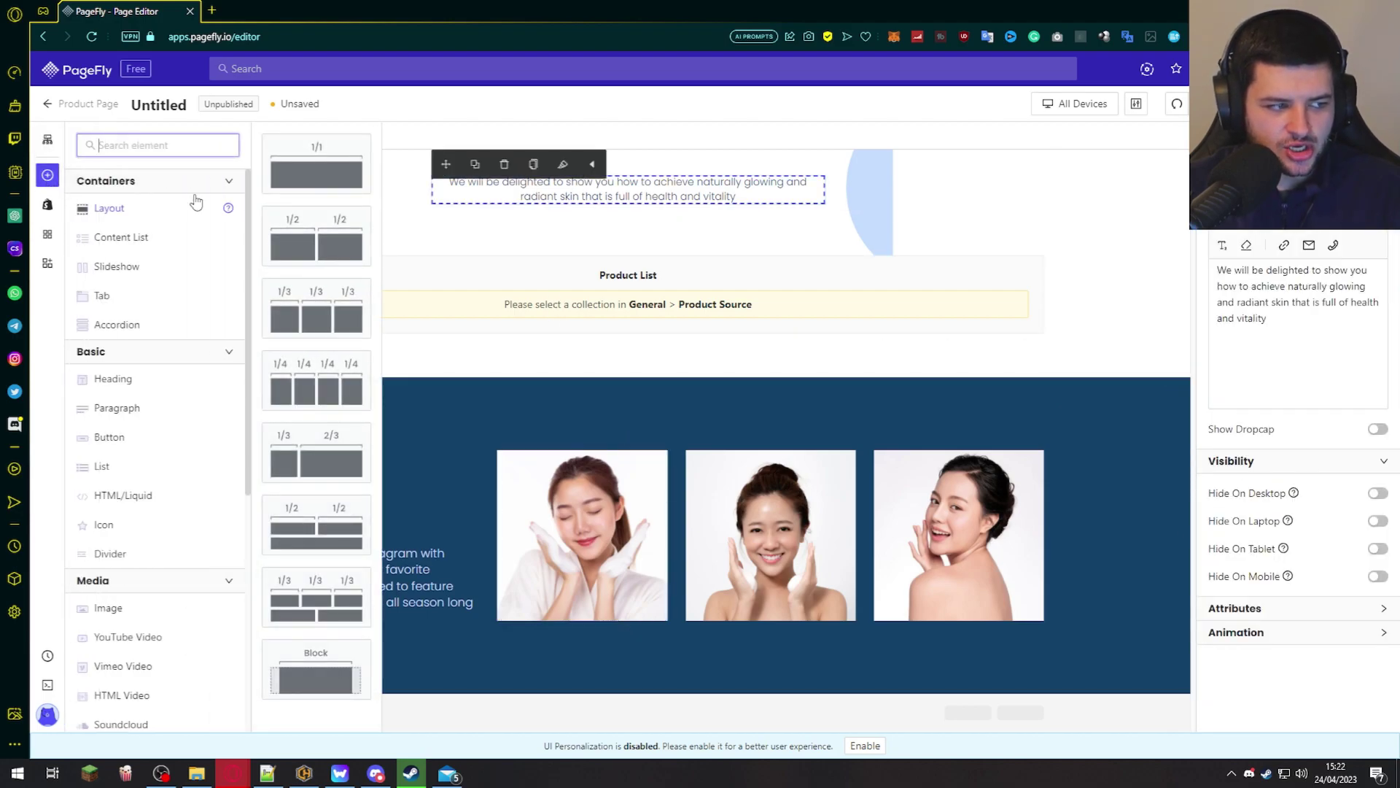
scroll(135, 295, "down", 1)
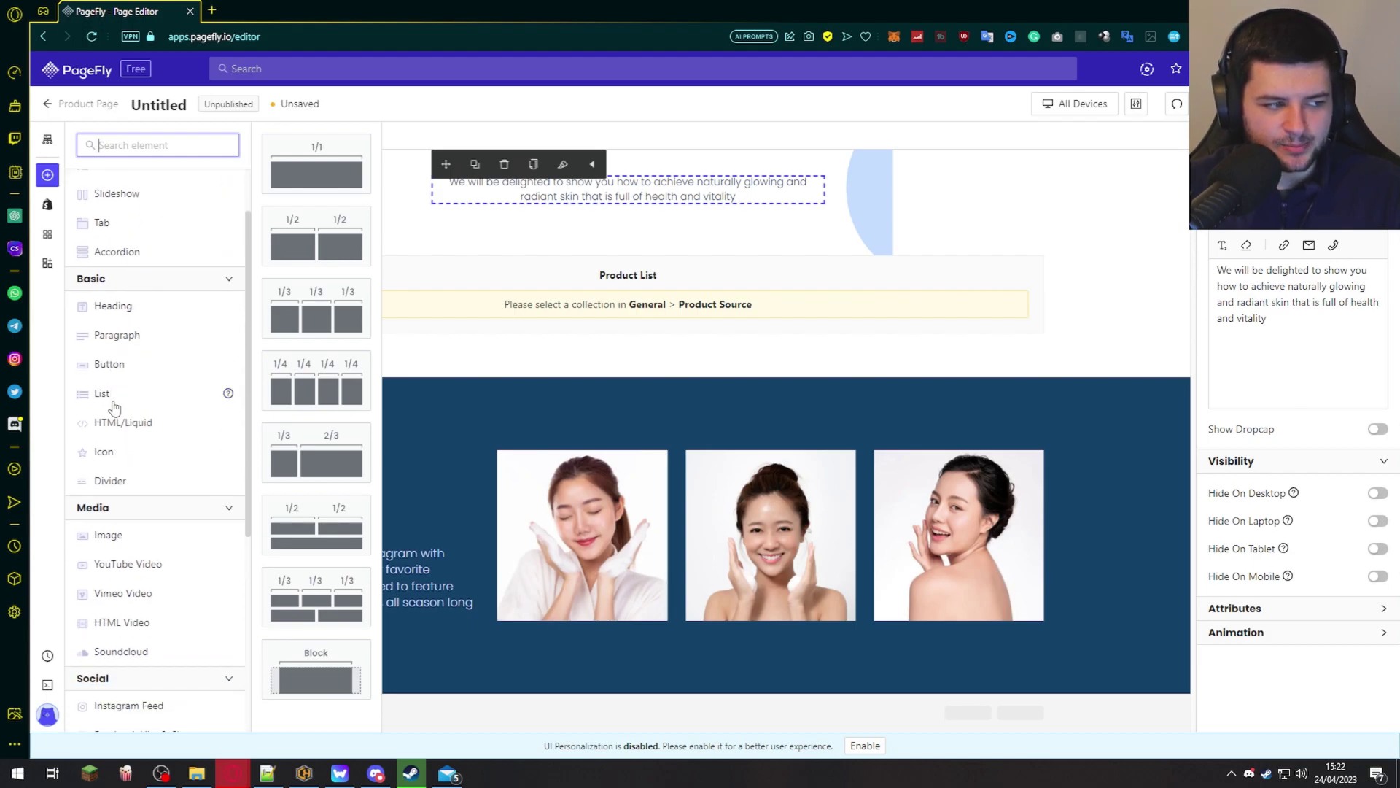
scroll(105, 312, "down", 2)
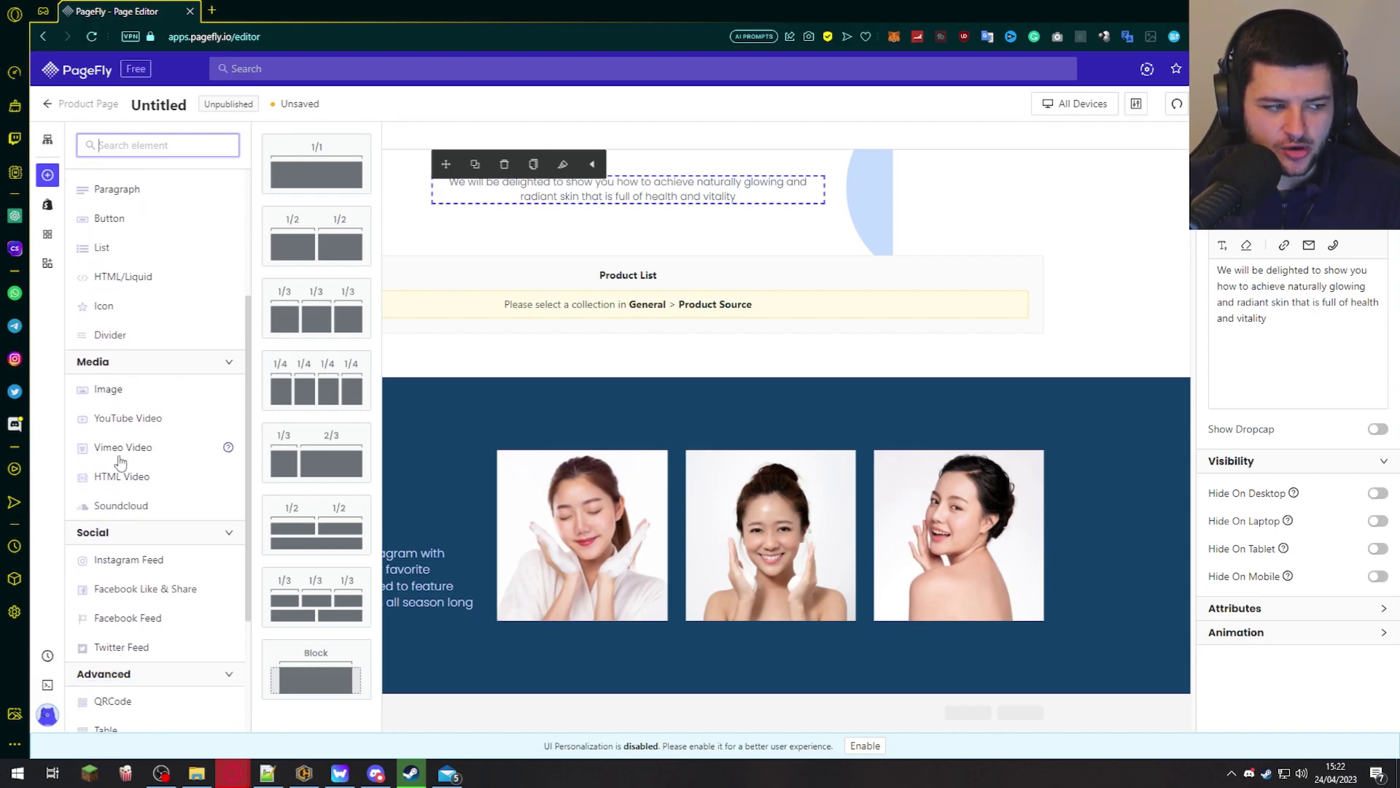
scroll(135, 453, "down", 2)
left_click(133, 421)
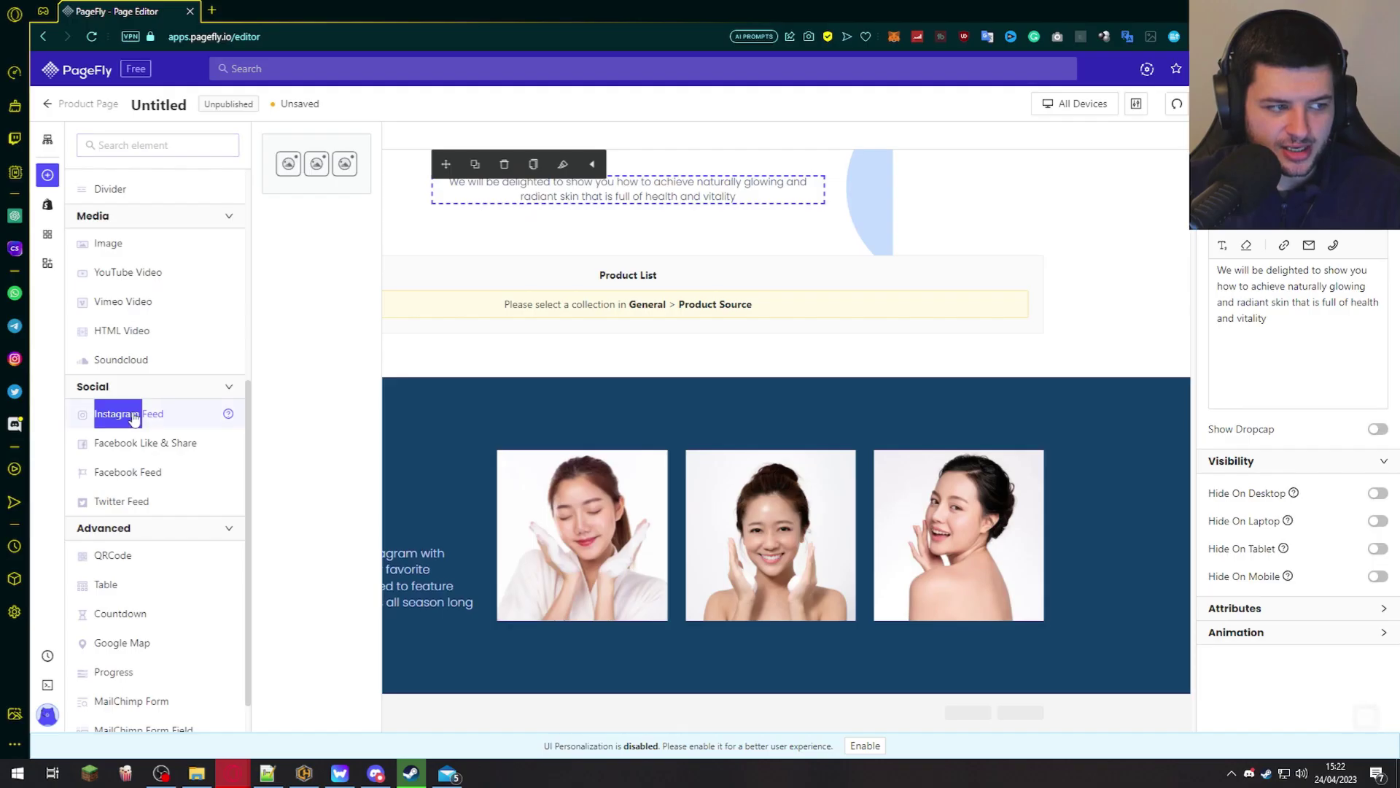
scroll(168, 782, "down", 1)
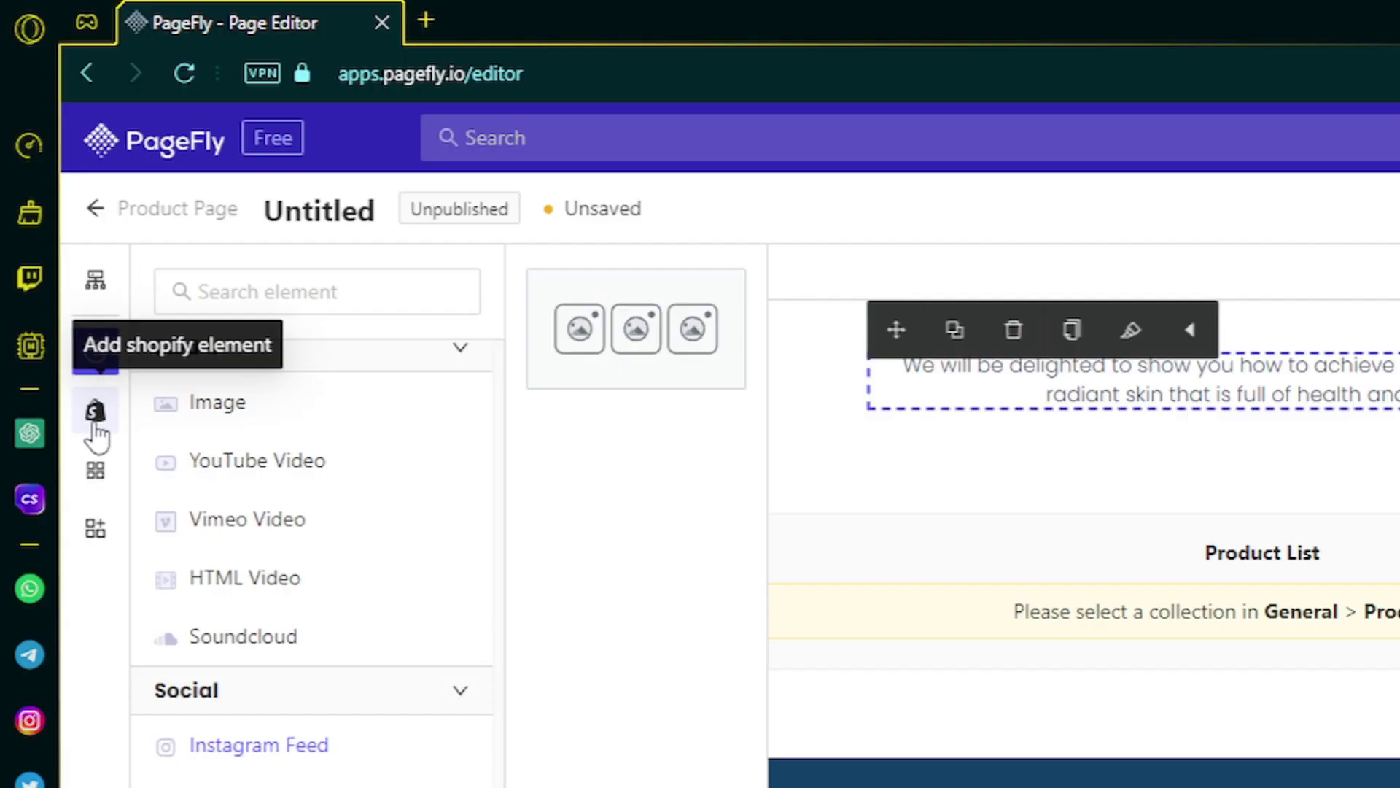
- Review the Shopify Product, Collection, Form and Blog Posts elements, then show third-party elements
left_click(48, 206)
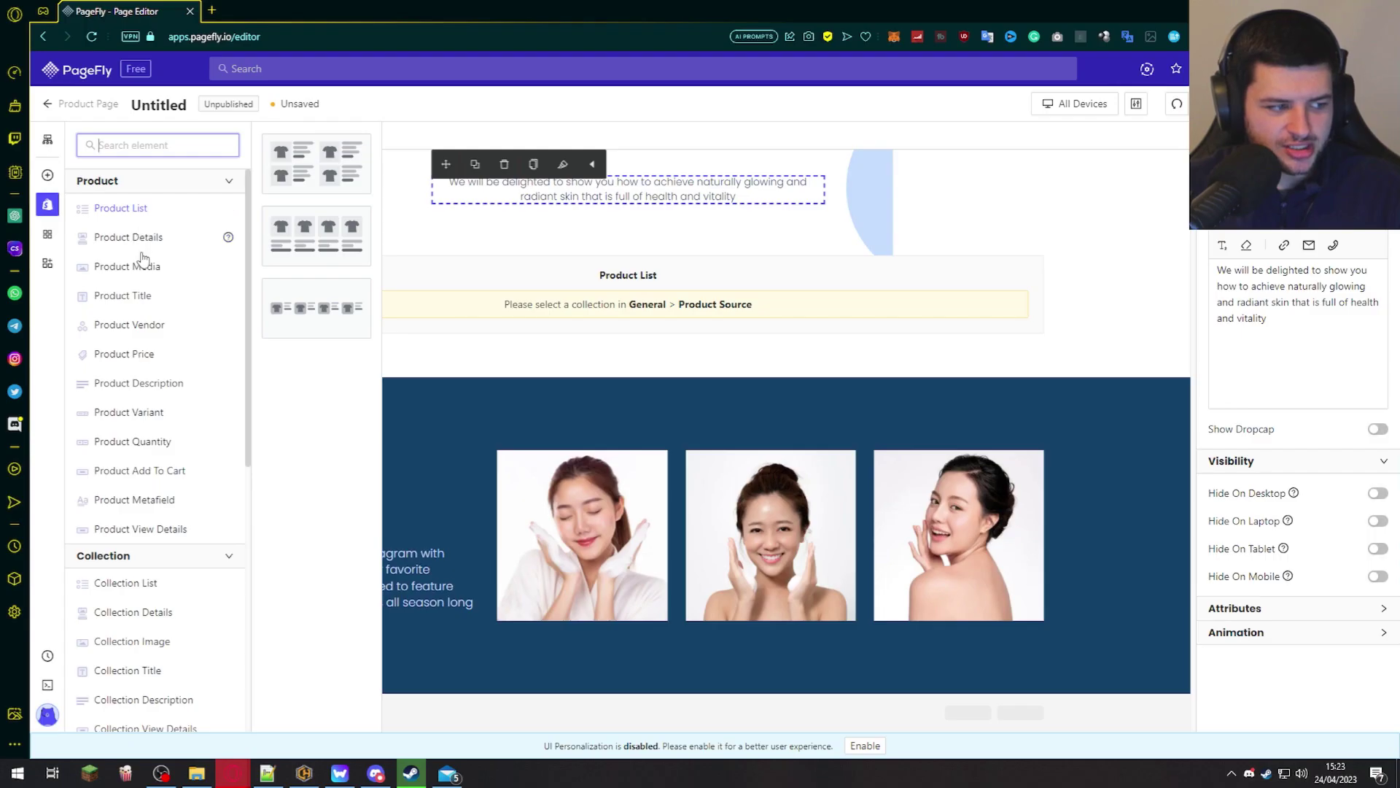
scroll(142, 397, "down", 3)
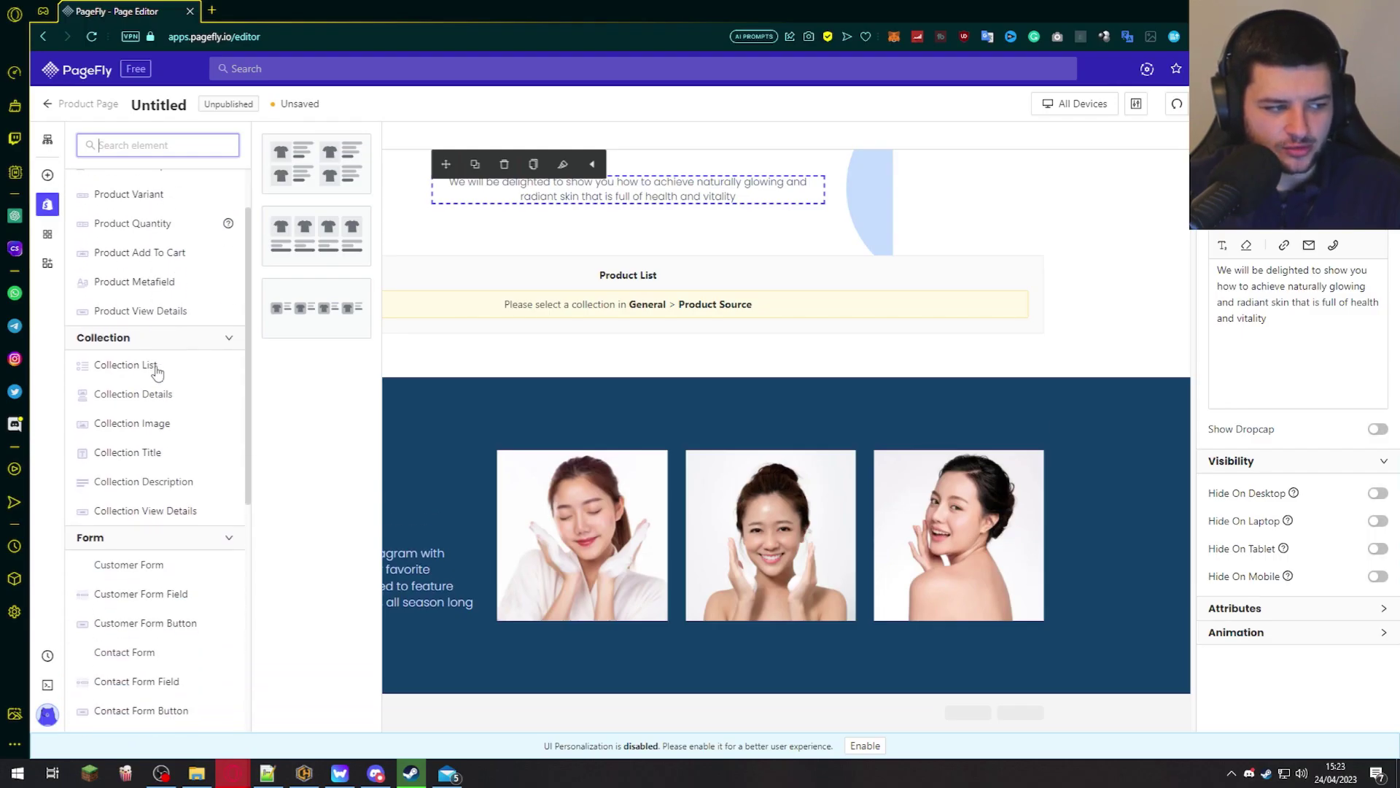
scroll(145, 409, "up", 2)
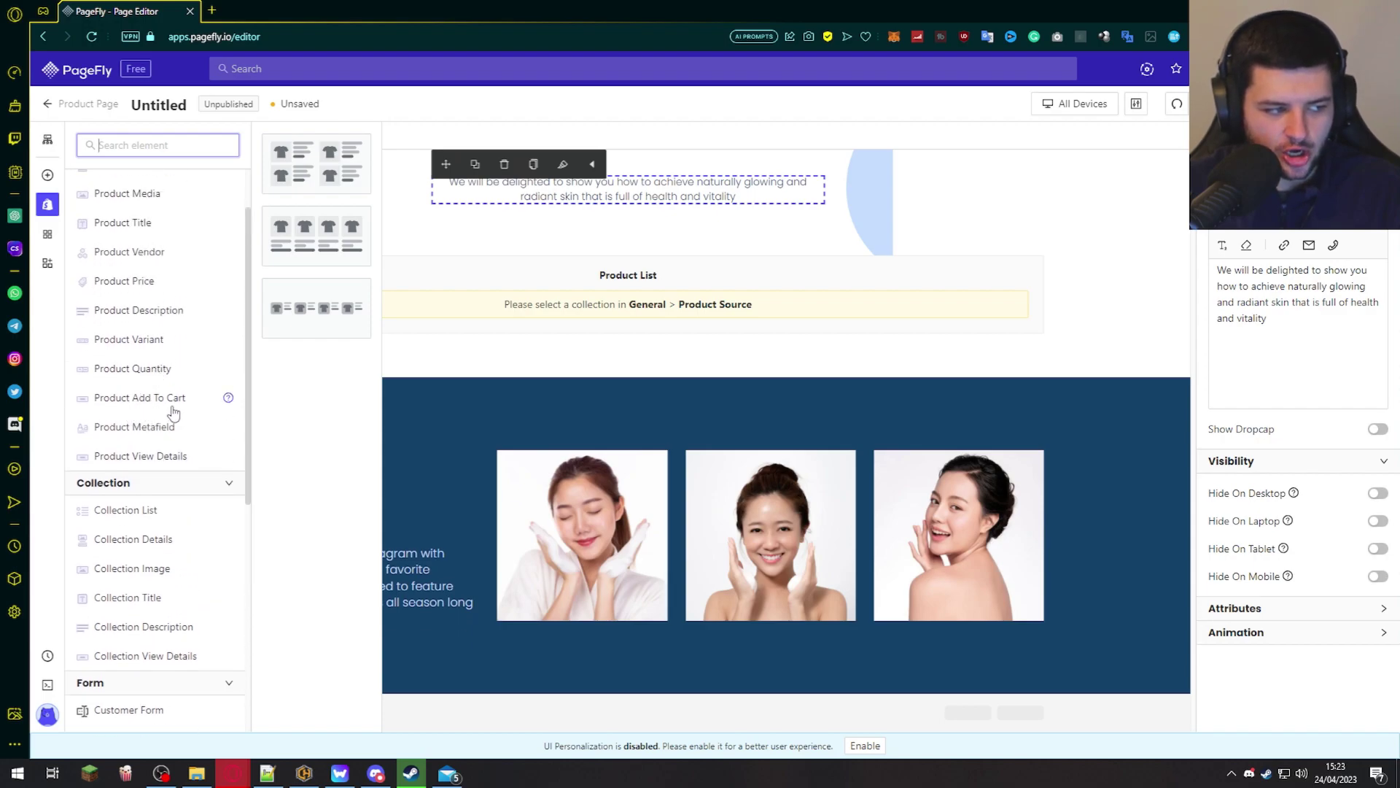
scroll(173, 414, "up", 1)
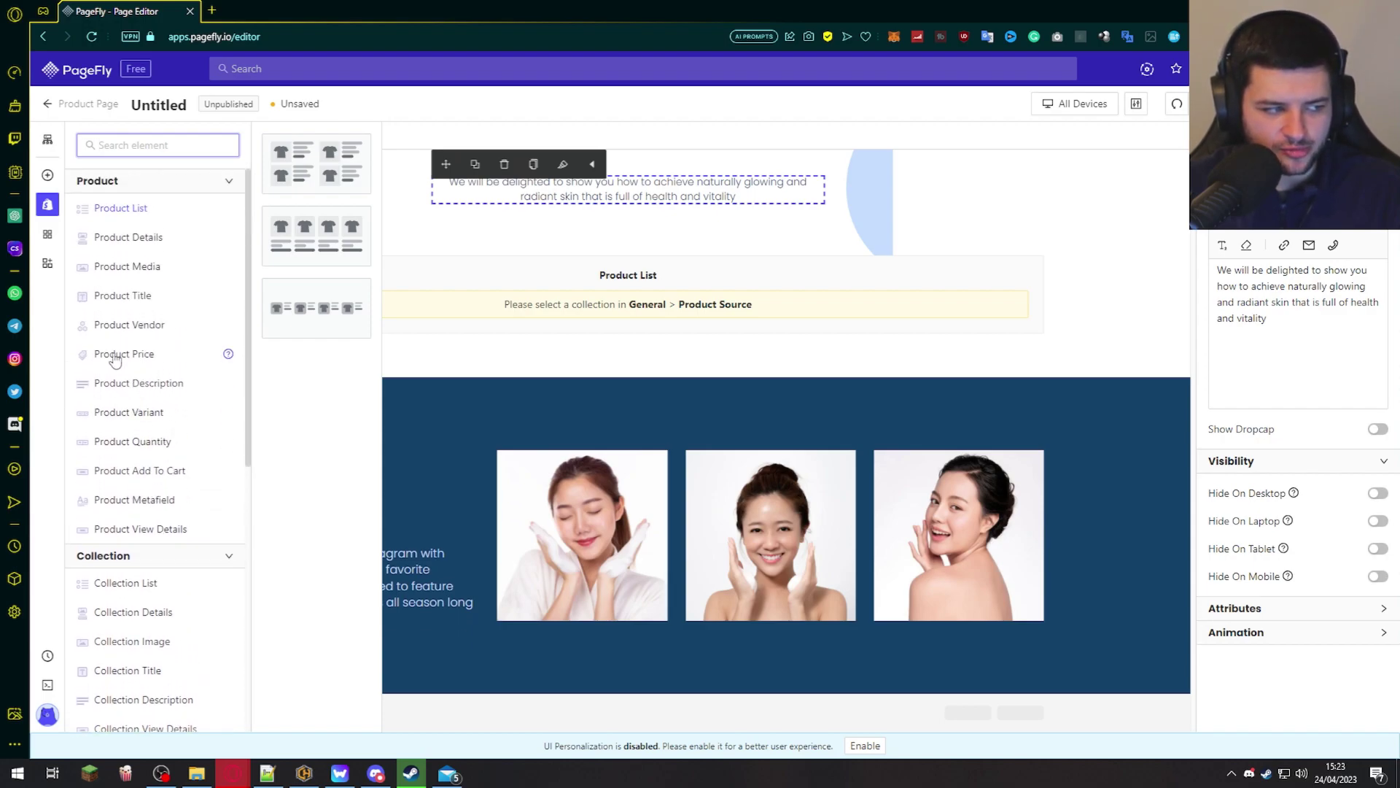
scroll(146, 379, "down", 7)
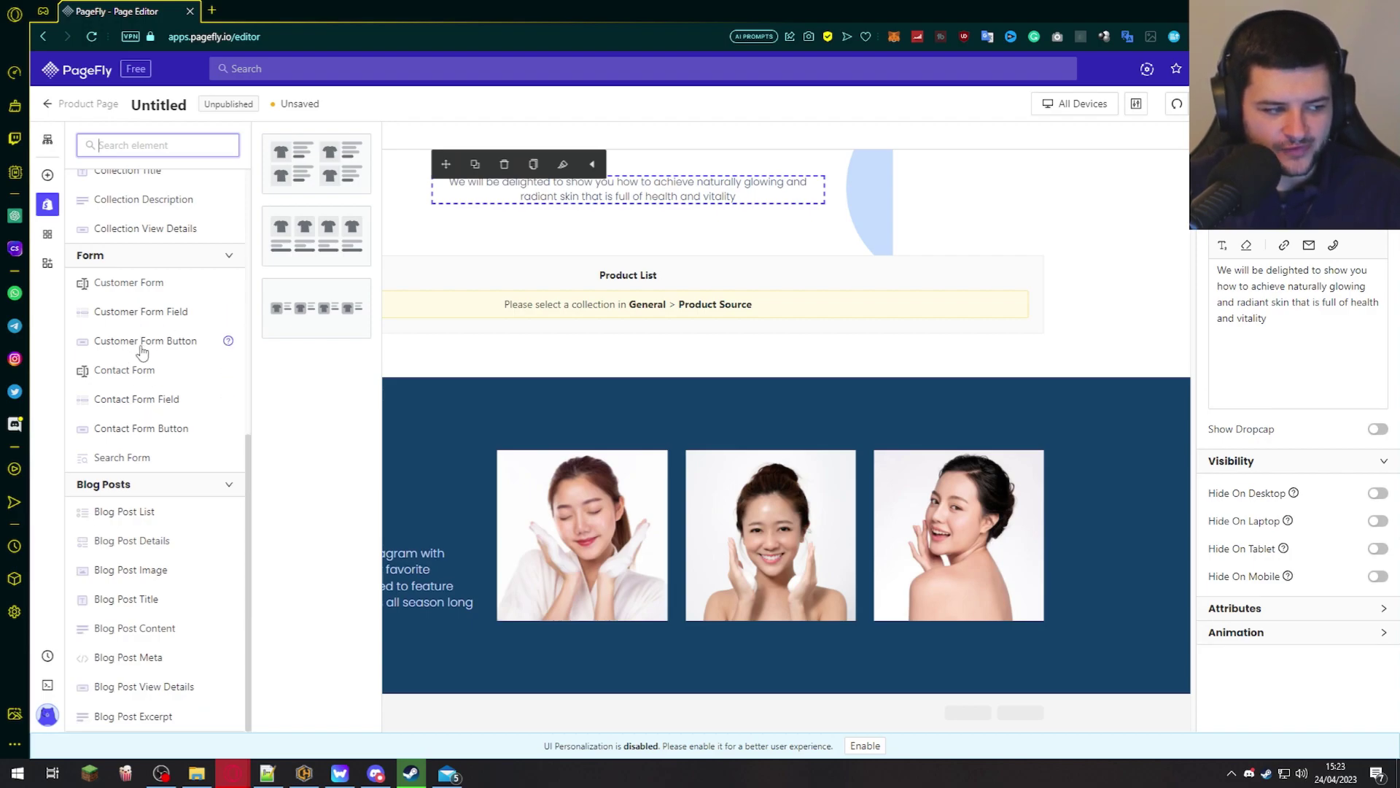
left_click(47, 234)
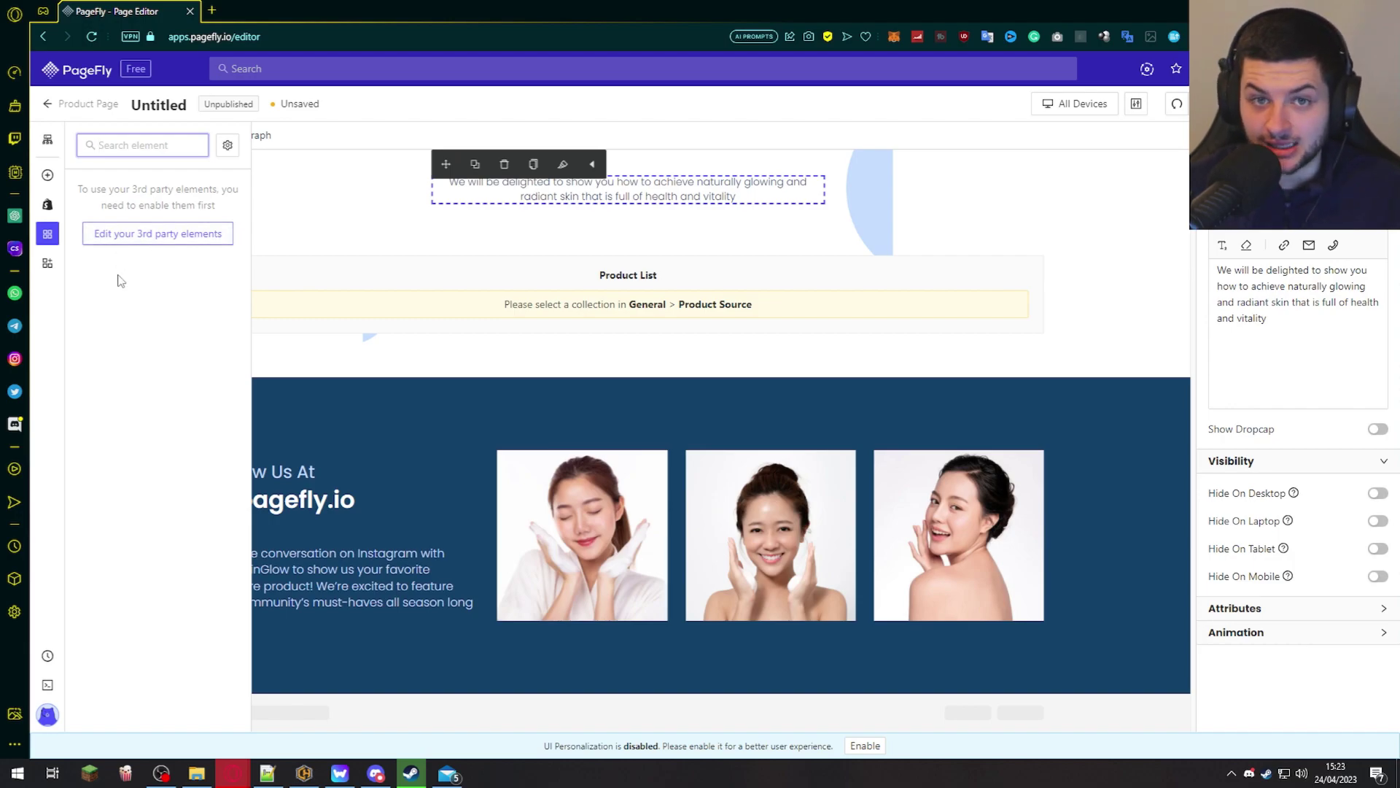
- Browse the 22 extra third-party apps such as Flowio and AVADA, then return to the canvas
left_click(50, 261)
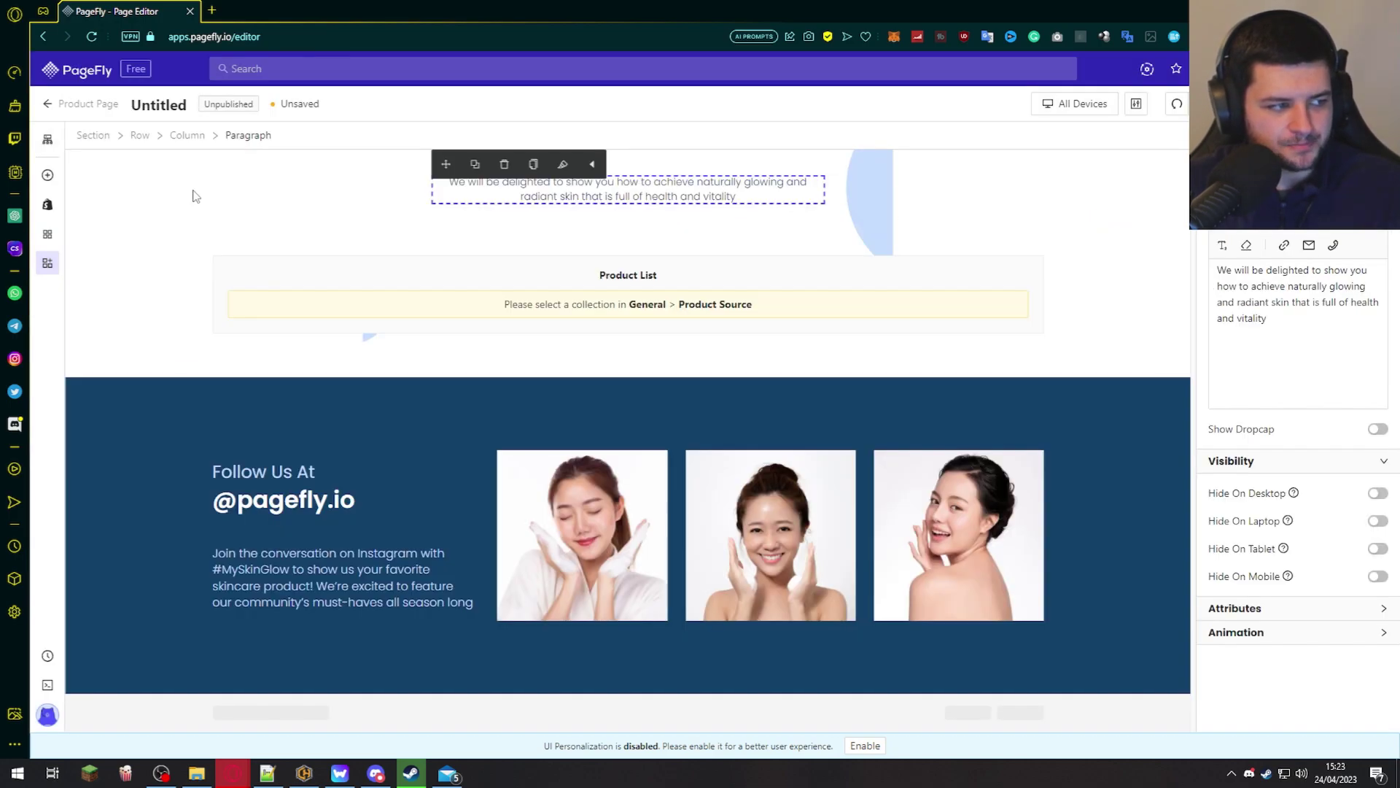
scroll(366, 335, "up", 10)
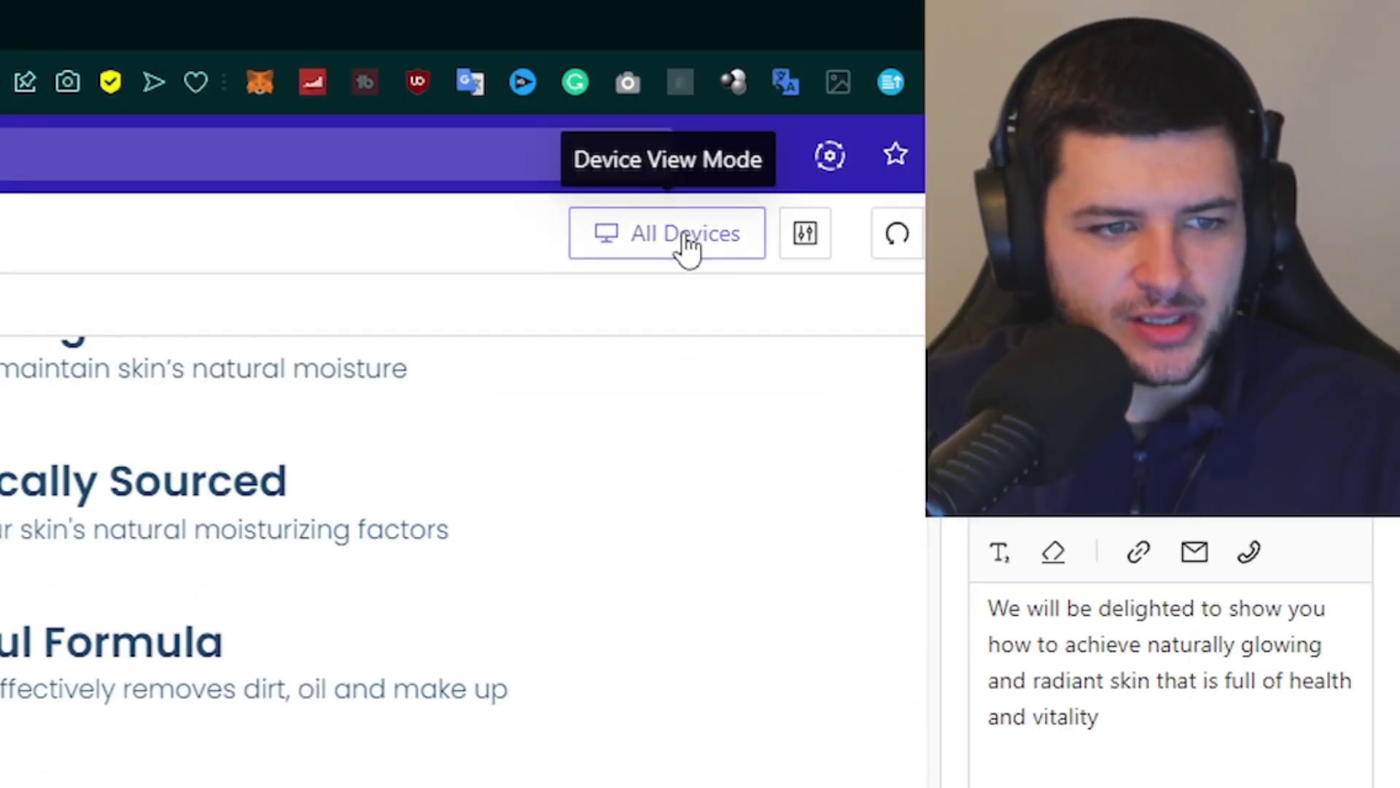
- Preview the page at Laptop, then Mobile width, and check Editor Settings
left_click(685, 245)
left_click(637, 357)
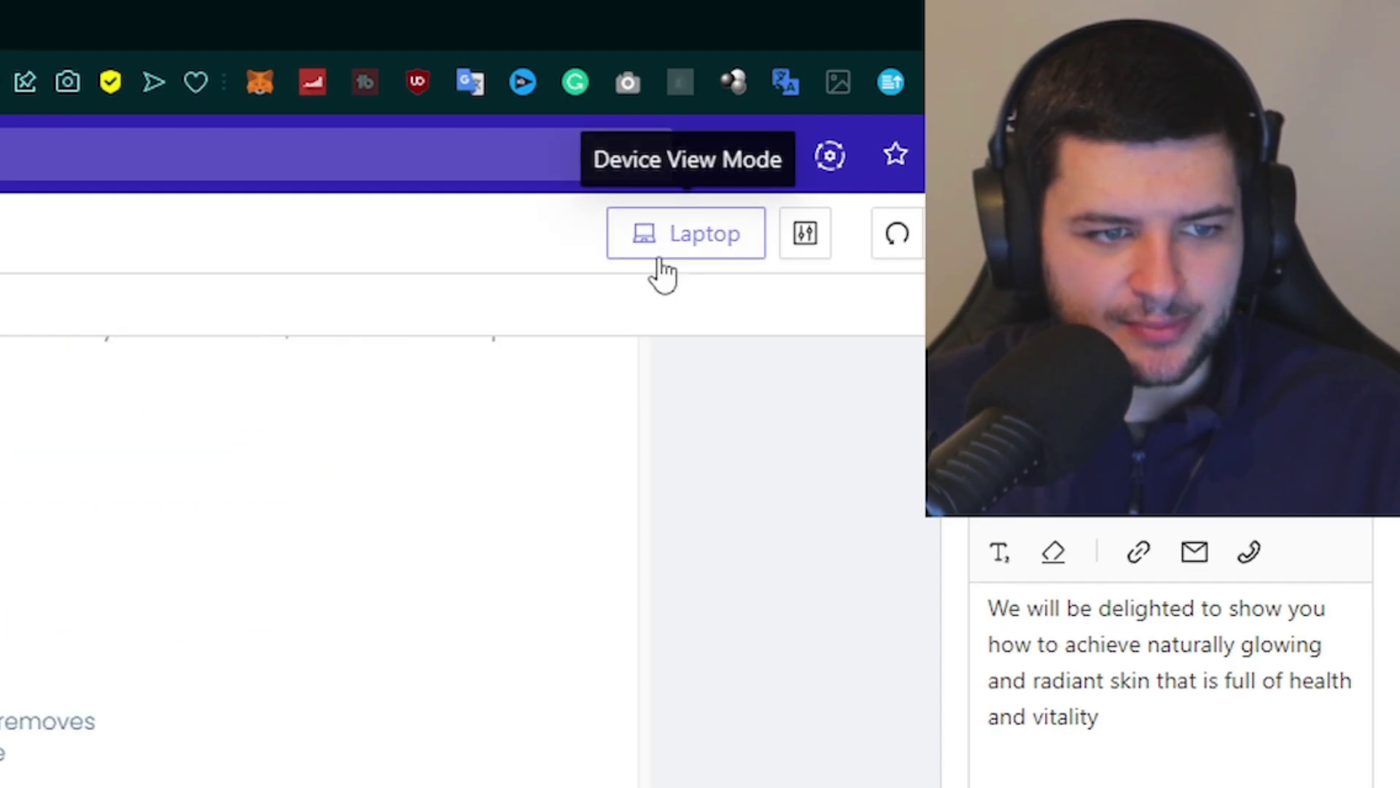
left_click(663, 257)
left_click(672, 457)
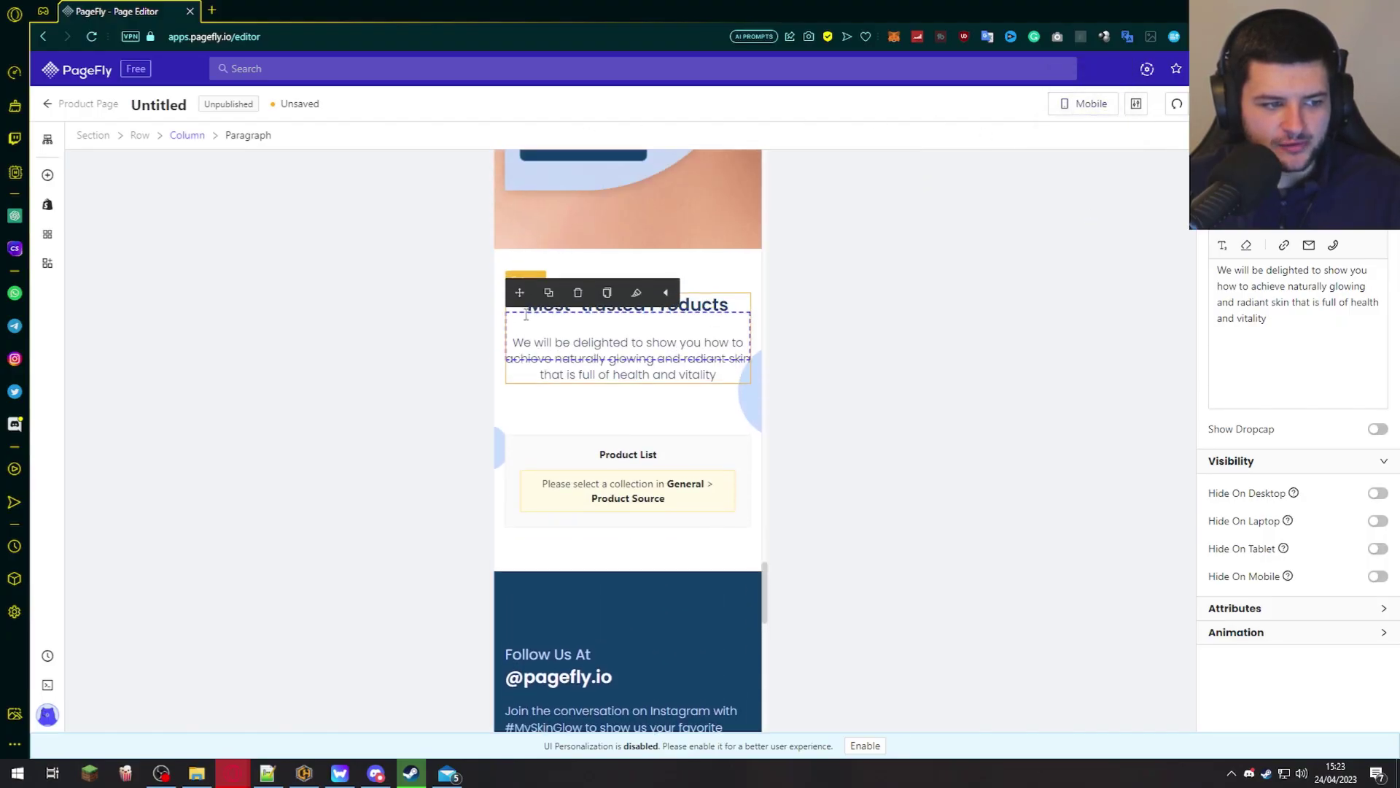
scroll(627, 365, "up", 20)
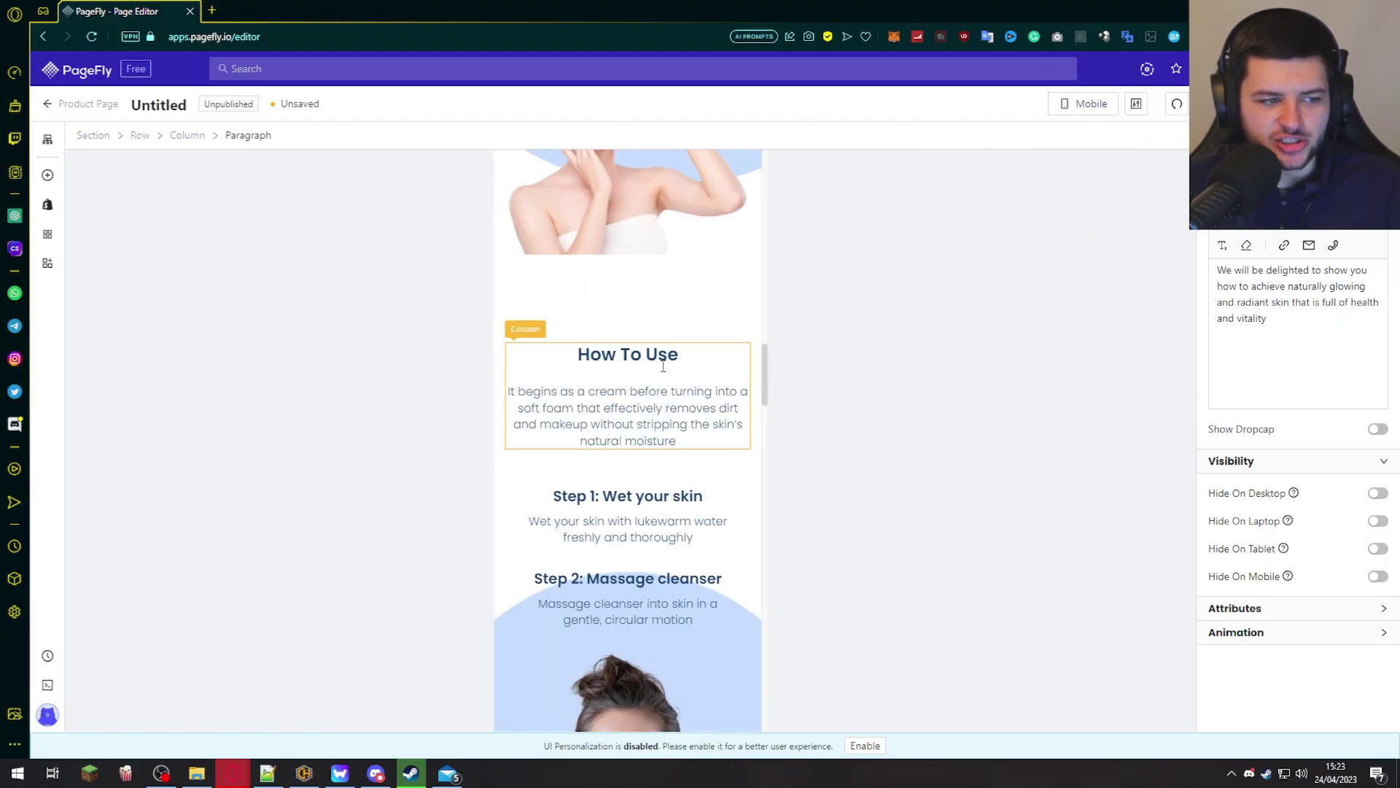
scroll(660, 372, "up", 10)
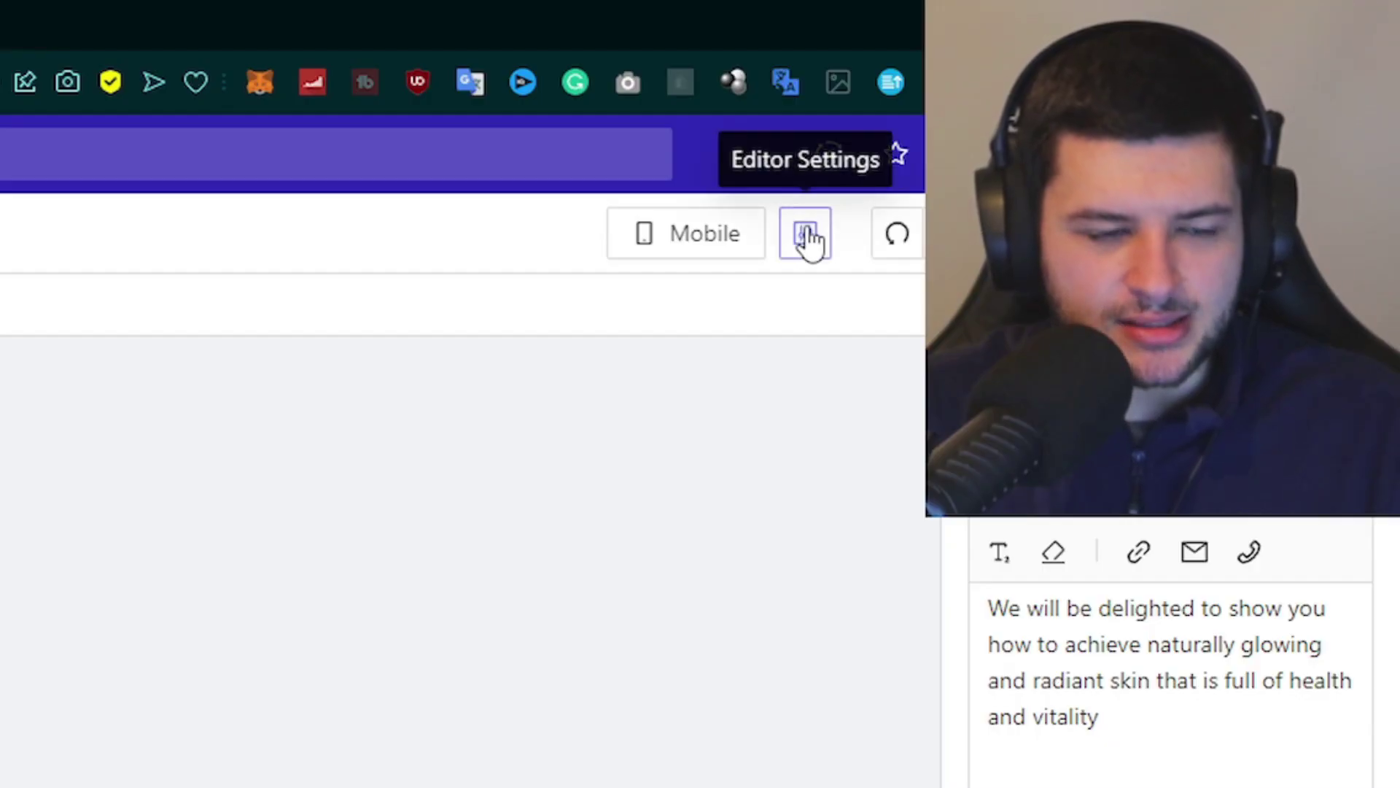
left_click(806, 233)
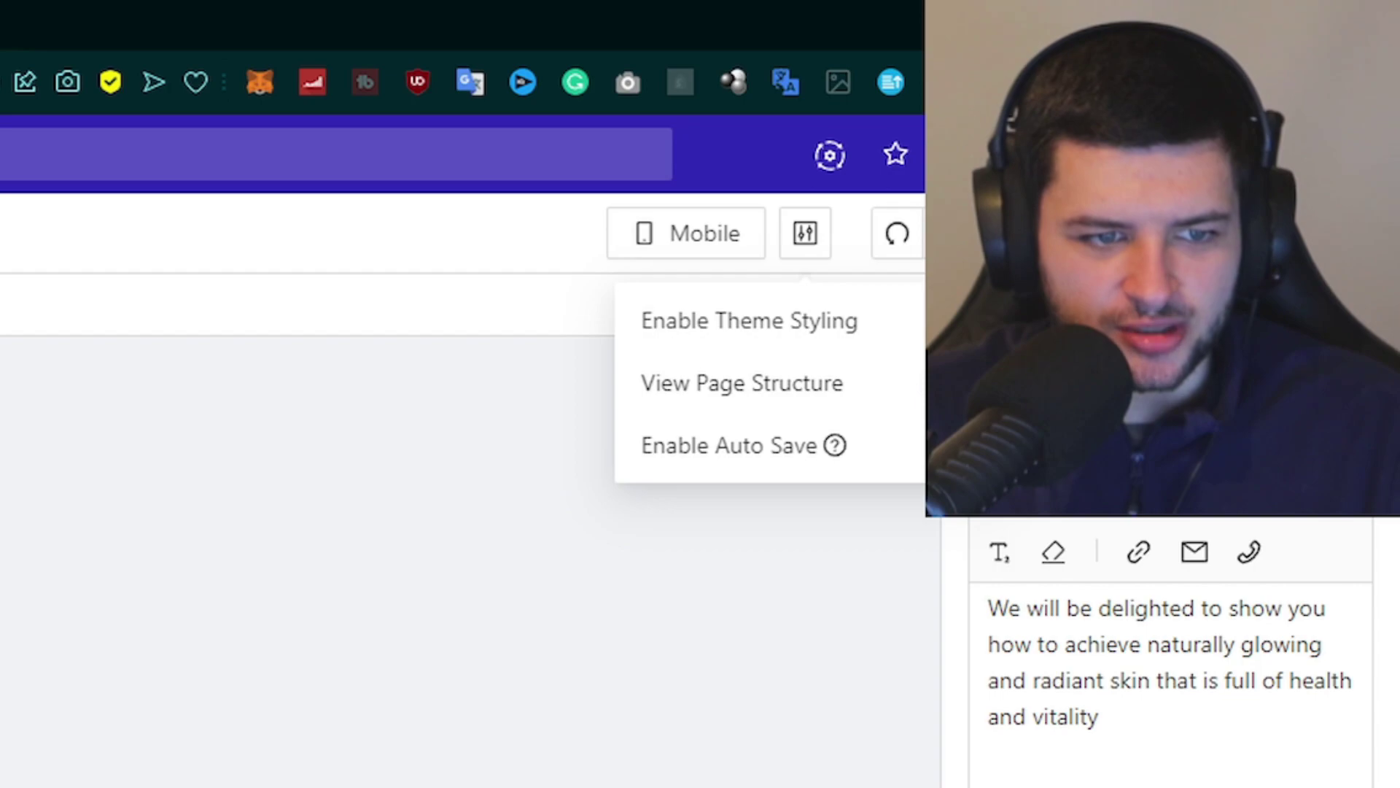
left_click(802, 238)
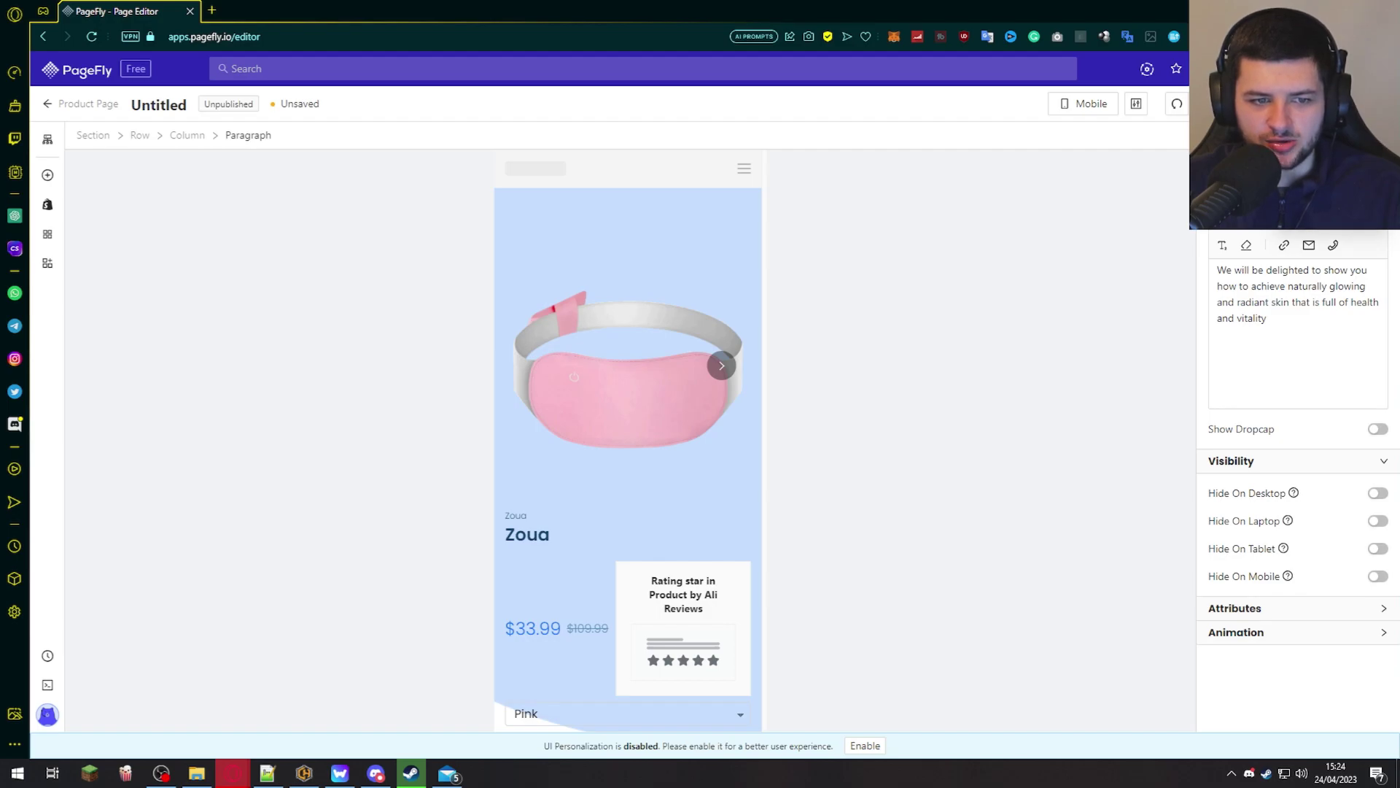
- Show Page Settings at Optimization, where Images Lazyloading is set to Enable
left_click(1137, 104)
left_click(369, 210)
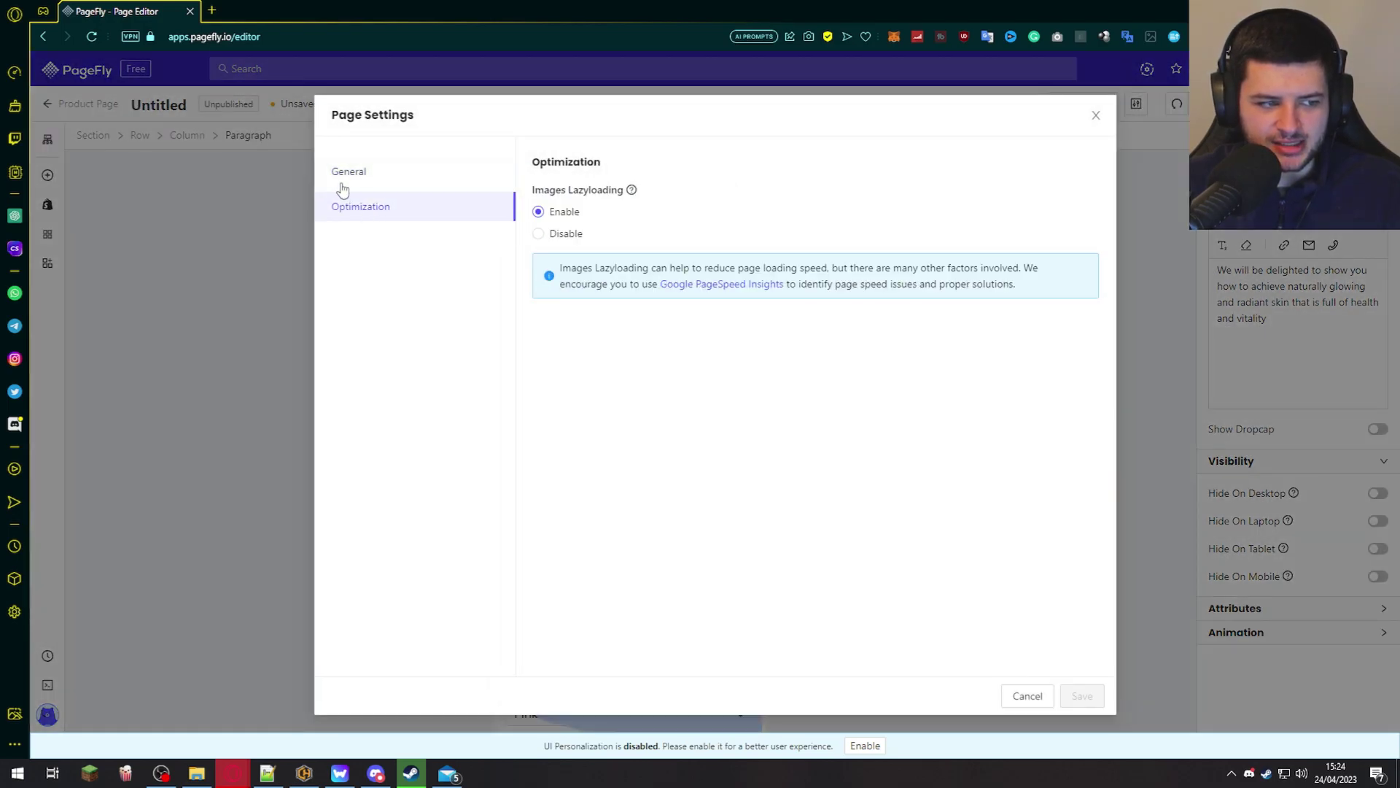
double_click(358, 204)
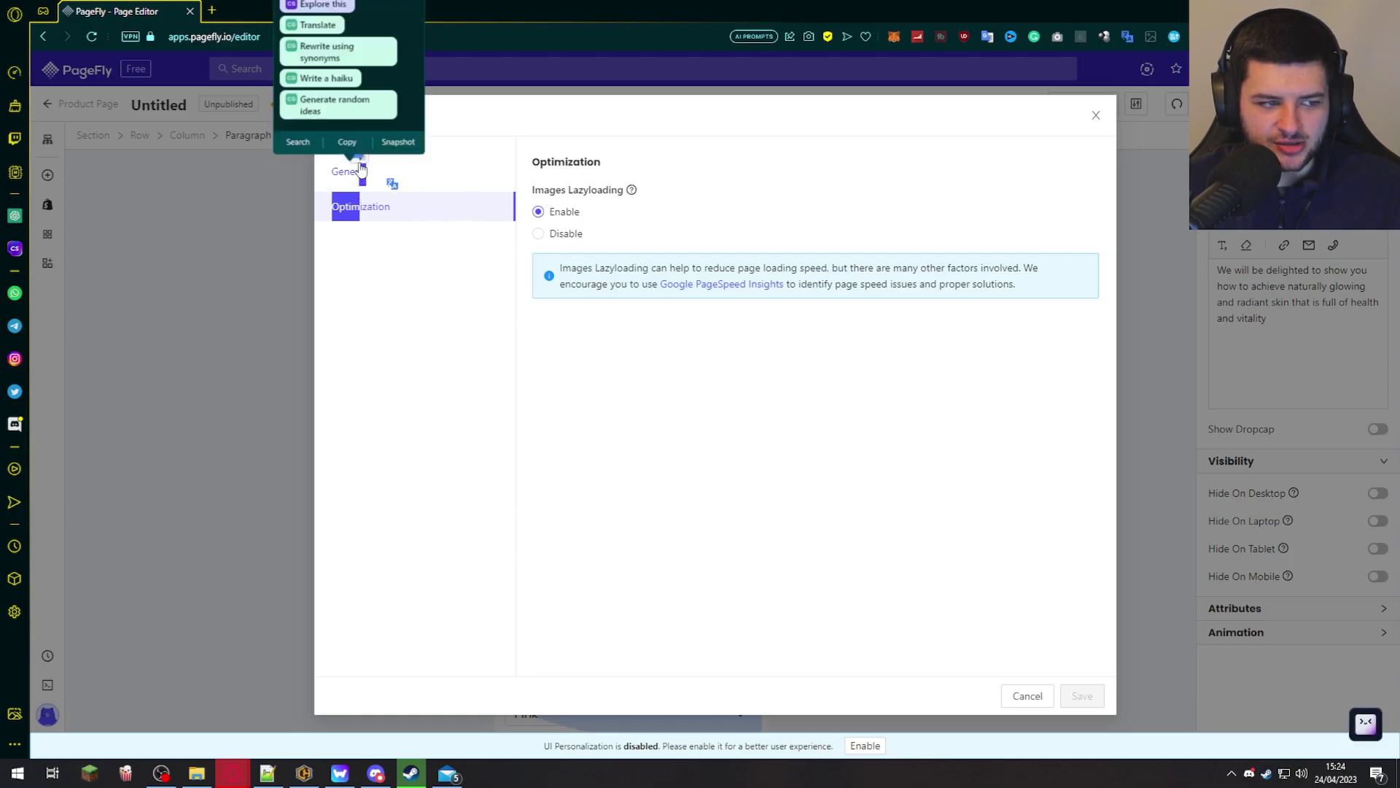
left_click(359, 156)
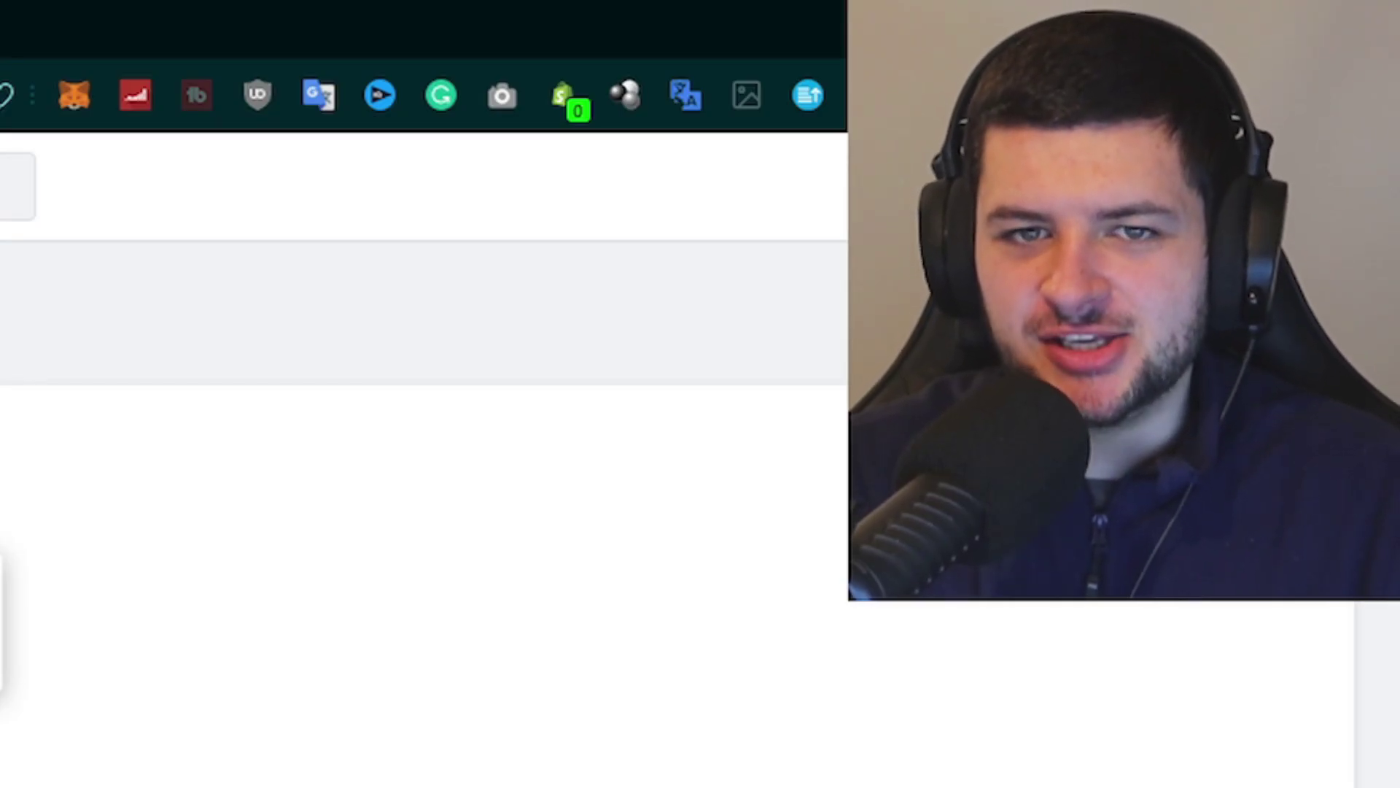